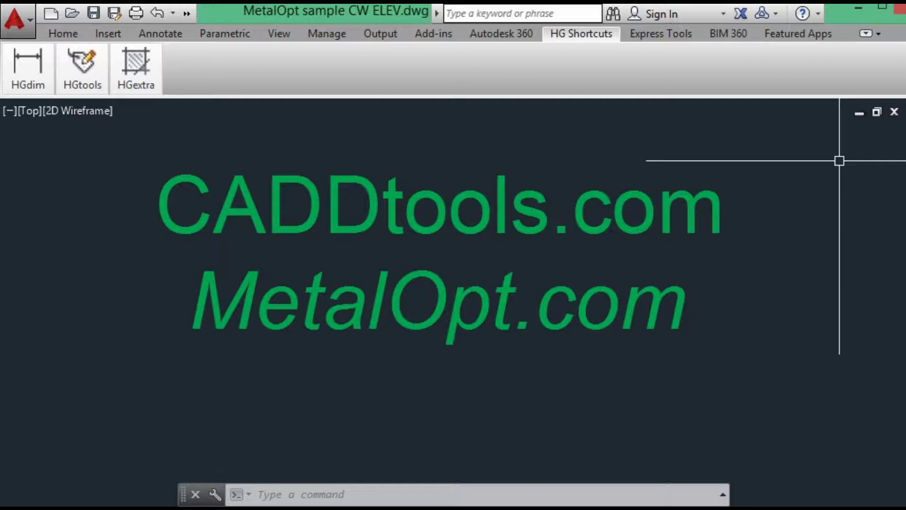
# - Copy all of Elevation A, dimensions and tags included, horizontally to a spot on its right
pyautogui.moveTo(840, 160)
pyautogui.mouseDown(button='middle')
pyautogui.moveTo(650, 170)
pyautogui.moveTo(83, 162)
pyautogui.mouseUp(button='middle')
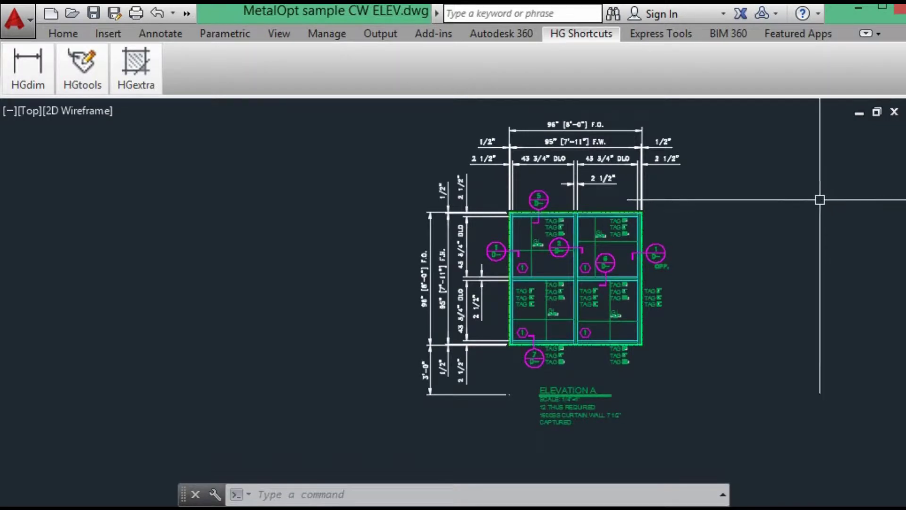
pyautogui.moveTo(797, 228); pyautogui.dragTo(455, 243, button='middle')
pyautogui.write('o')
pyautogui.press('Return')
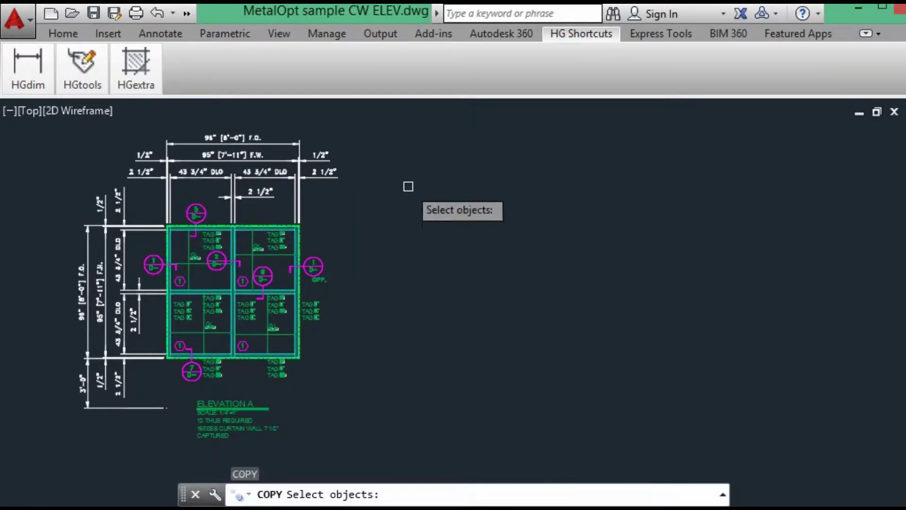
pyautogui.click(409, 186)
pyautogui.click(49, 428)
pyautogui.press('Return')
pyautogui.click(87, 329)
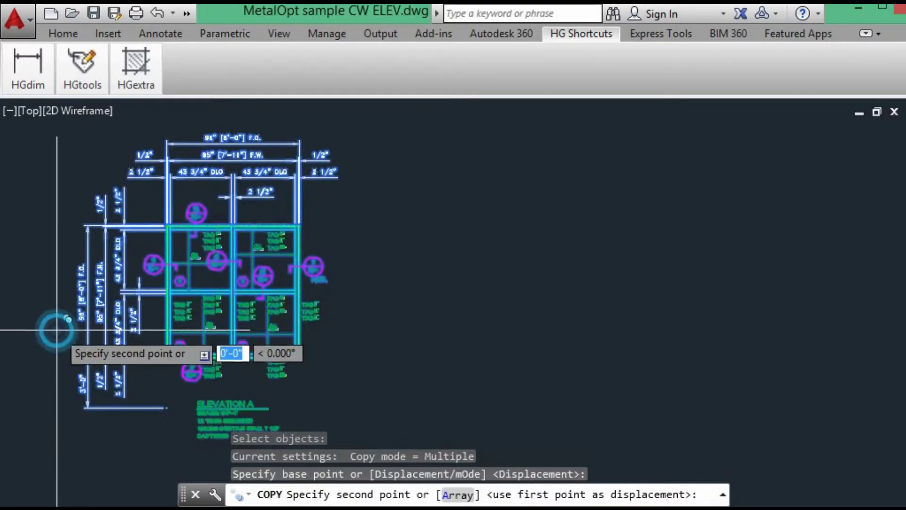
pyautogui.press('F8')
pyautogui.click(441, 315)
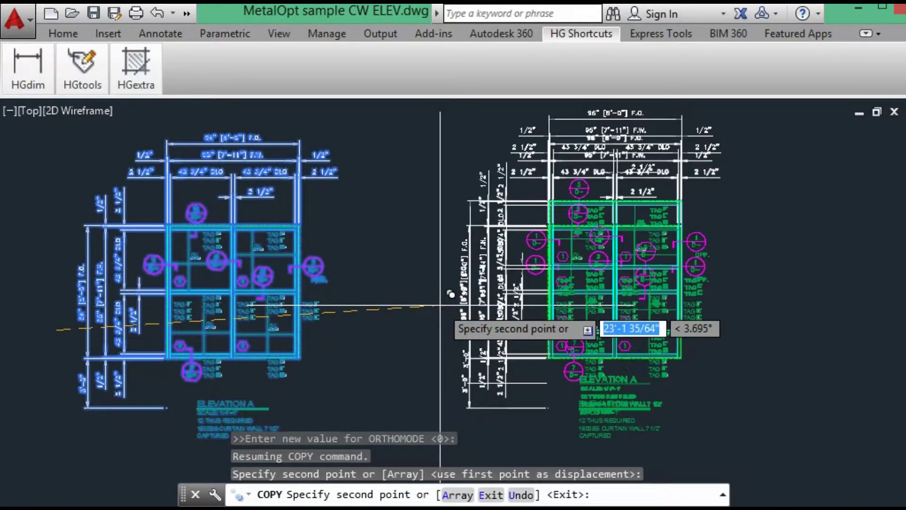
pyautogui.press('Escape')
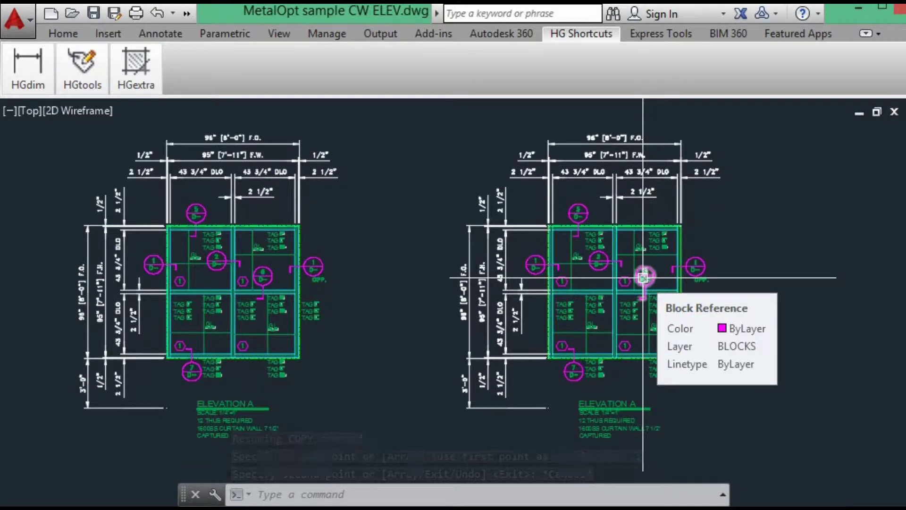
pyautogui.scroll(3, 467, 283)
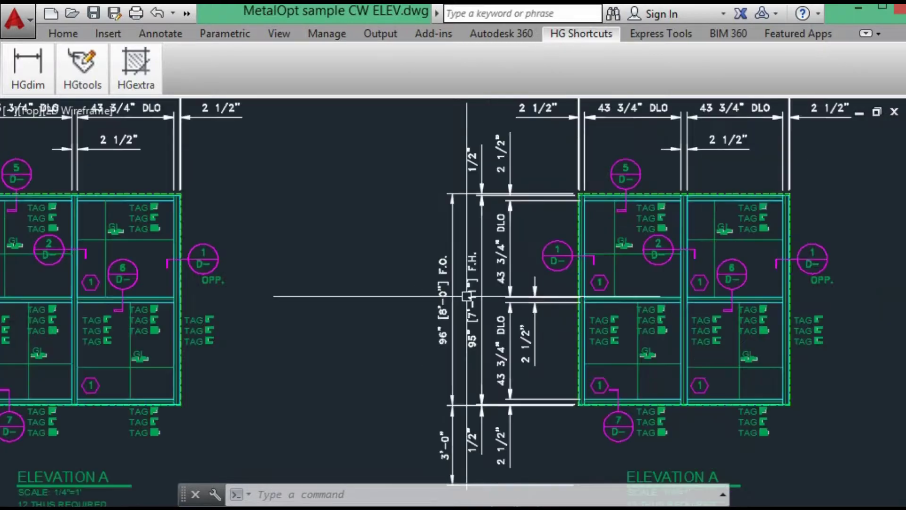
pyautogui.moveTo(478, 303)
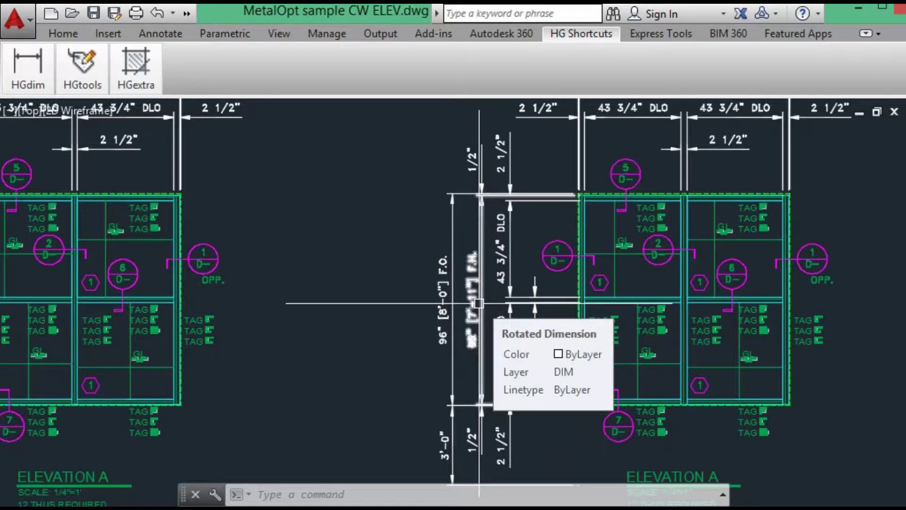
pyautogui.scroll(-3, 466, 304)
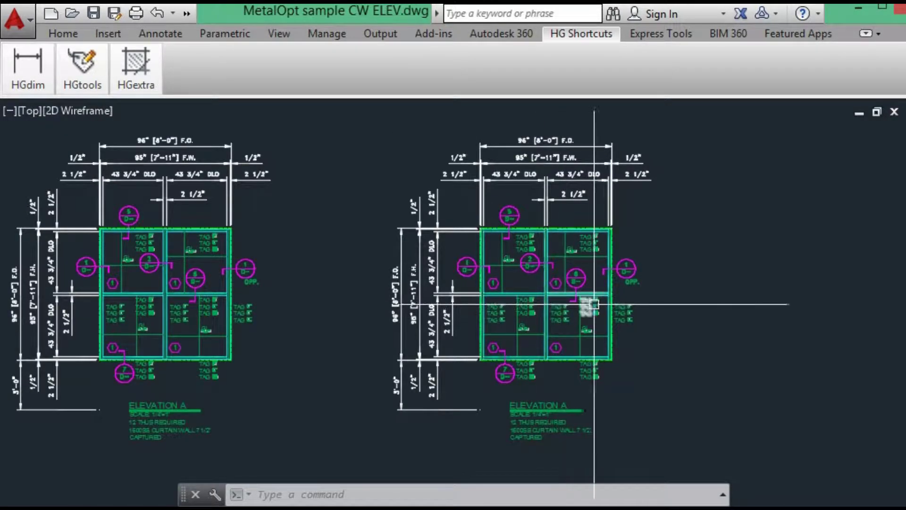
pyautogui.scroll(3, 661, 298)
pyautogui.moveTo(658, 279)
pyautogui.mouseDown(button='middle')
pyautogui.moveTo(639, 356)
pyautogui.moveTo(637, 330)
pyautogui.mouseUp(button='middle')
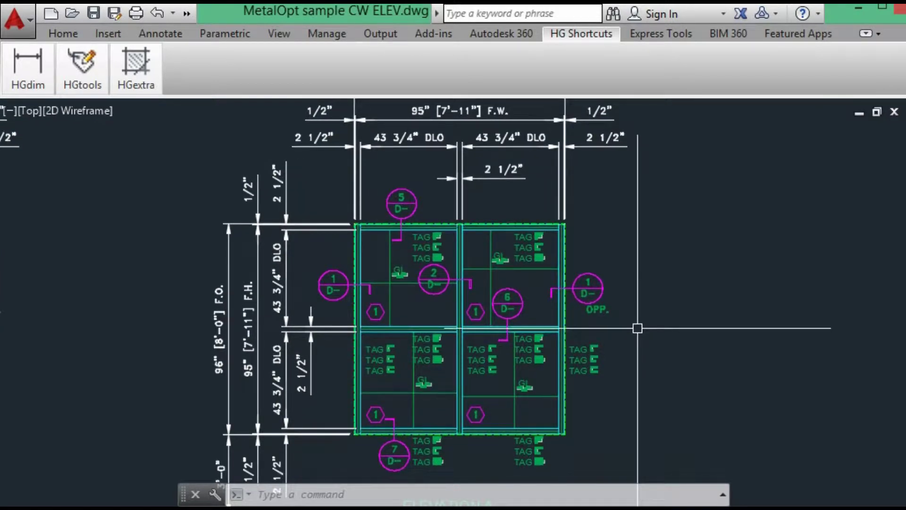
pyautogui.press('Escape')
pyautogui.write('s')
pyautogui.press('Return')
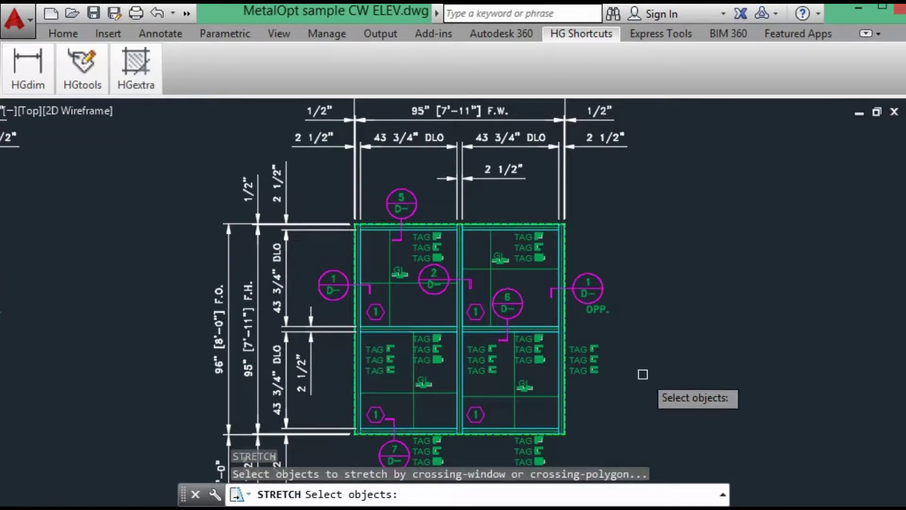
pyautogui.moveTo(638, 357); pyautogui.dragTo(635, 344, button='middle')
pyautogui.click(656, 172)
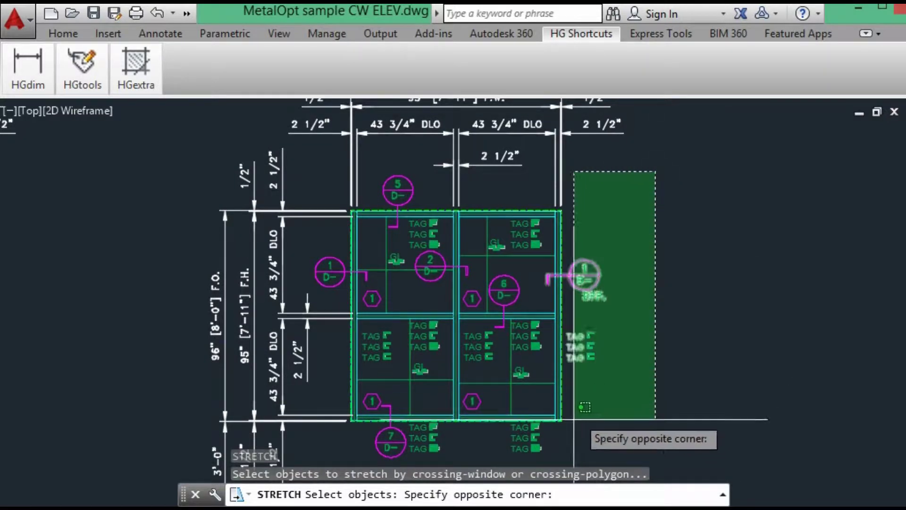
pyautogui.click(558, 422)
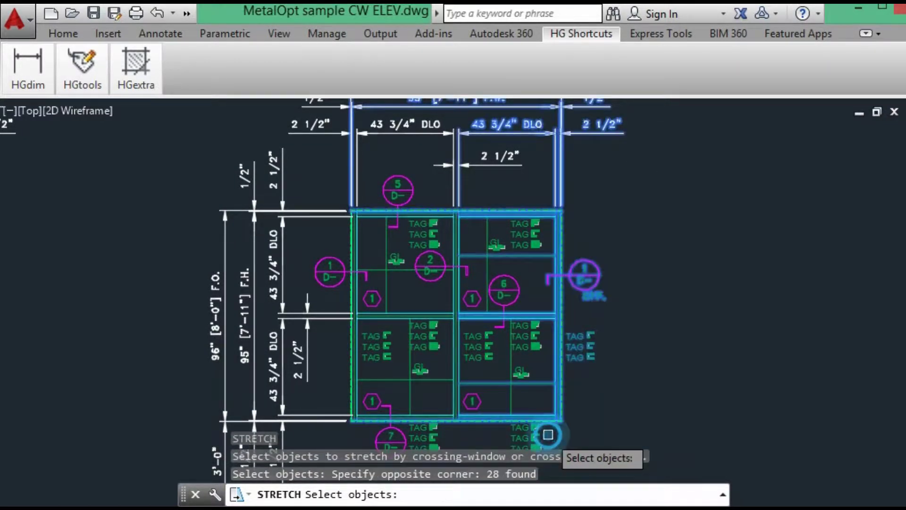
pyautogui.press('Return')
pyautogui.click(600, 404)
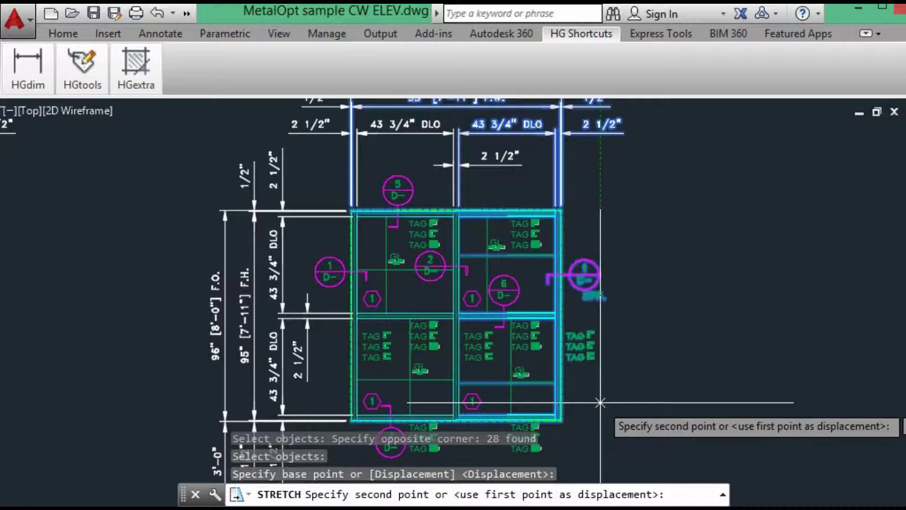
pyautogui.write('@48,0')
pyautogui.press('Return')
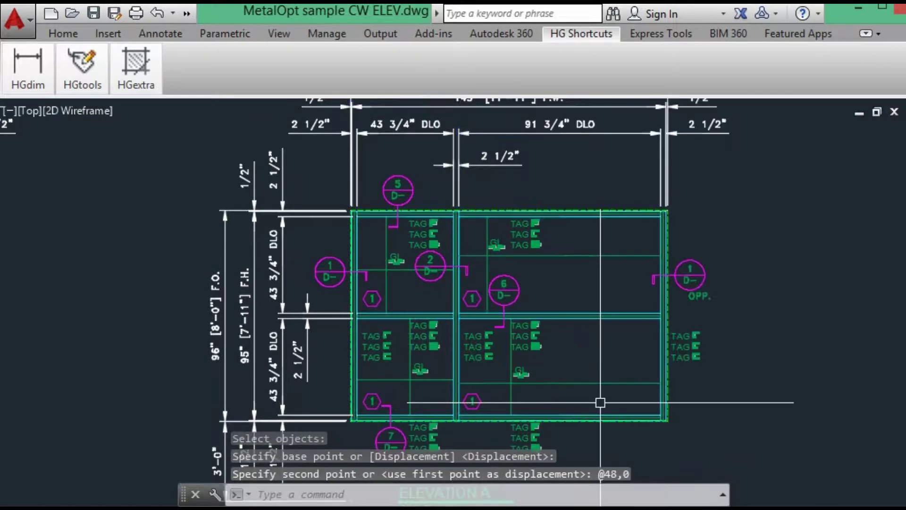
pyautogui.moveTo(516, 182)
pyautogui.mouseDown(button='middle')
pyautogui.moveTo(525, 299)
pyautogui.moveTo(522, 142)
pyautogui.mouseUp(button='middle')
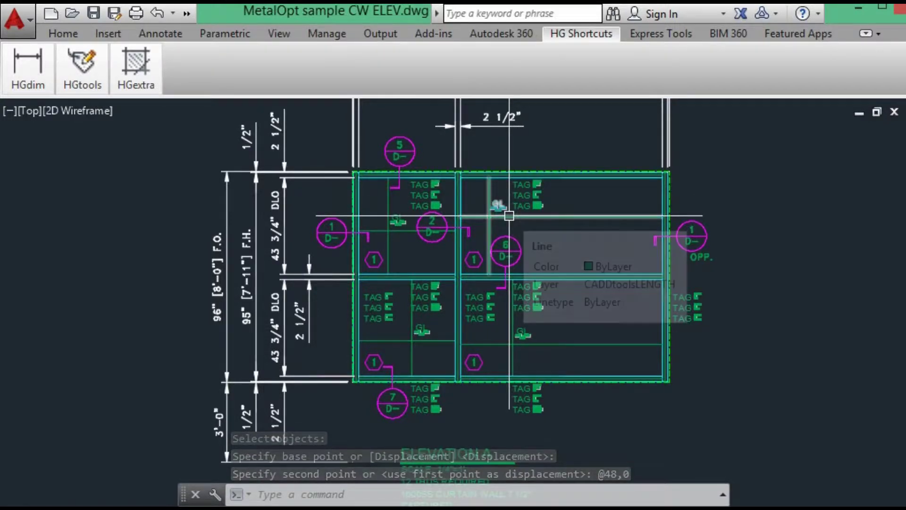
pyautogui.press('Escape')
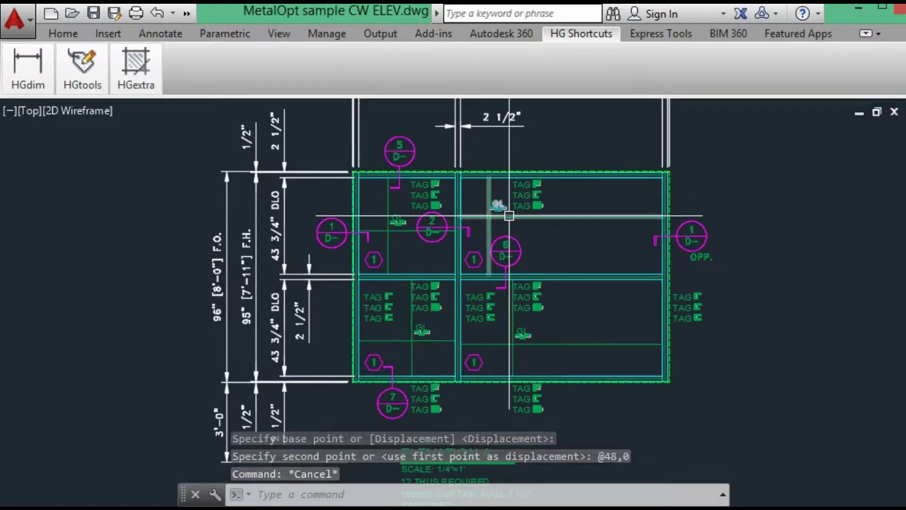
# - Offset the vertical mullion line 44.375" to the right to start a new mullion
pyautogui.write('o')
pyautogui.press('Return')
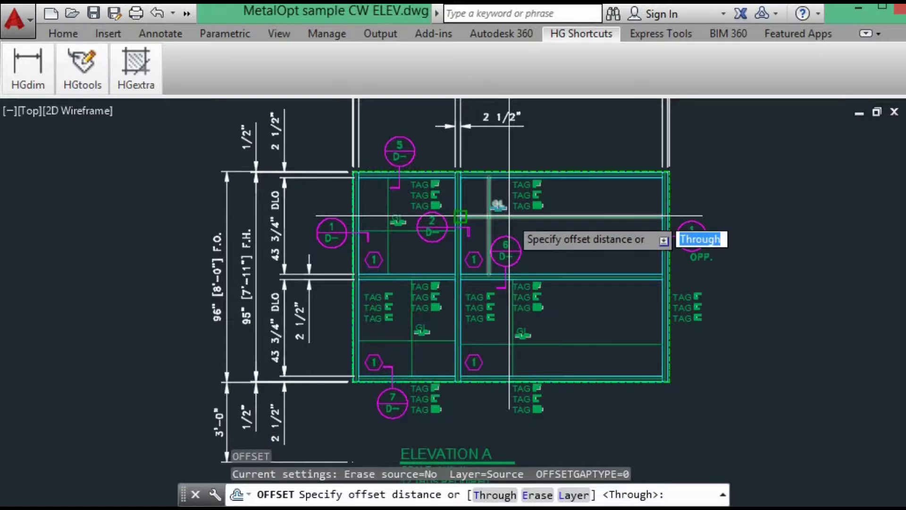
pyautogui.write('44.375')
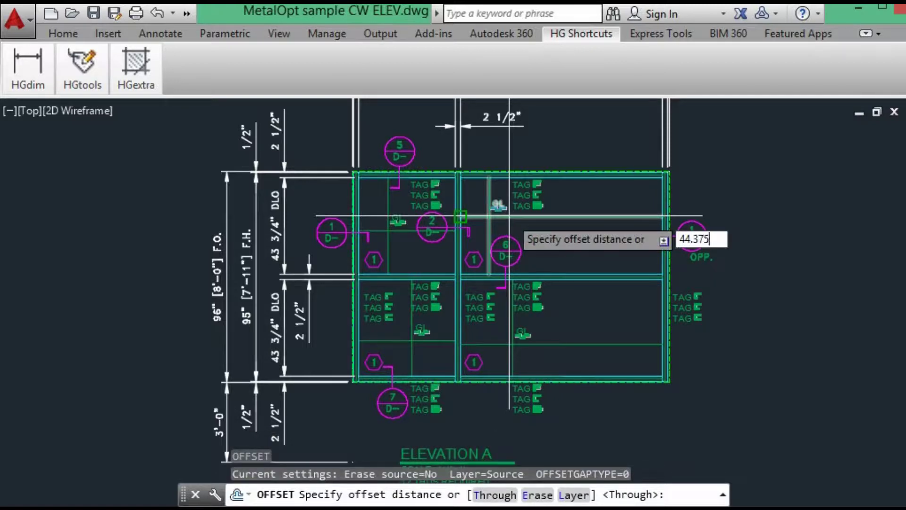
pyautogui.press('Return')
pyautogui.click(499, 206)
pyautogui.scroll(4, 627, 230)
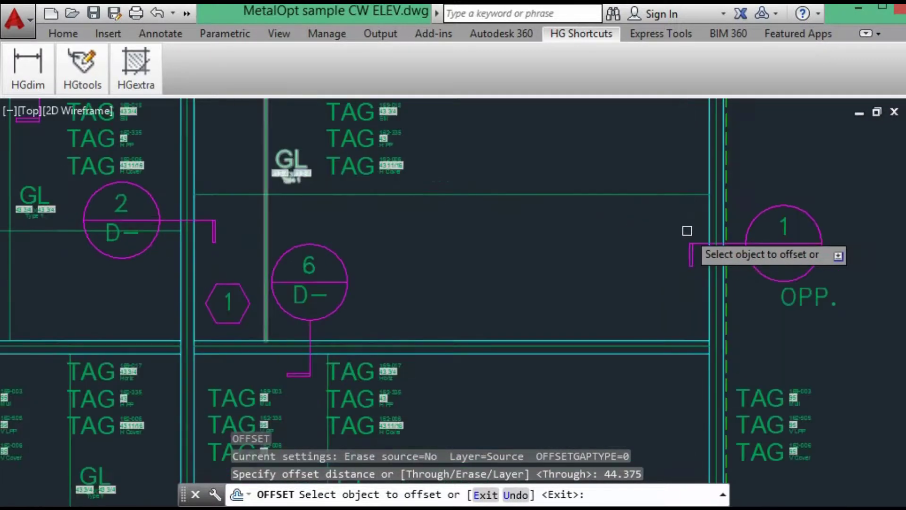
pyautogui.click(706, 220)
pyautogui.click(631, 222)
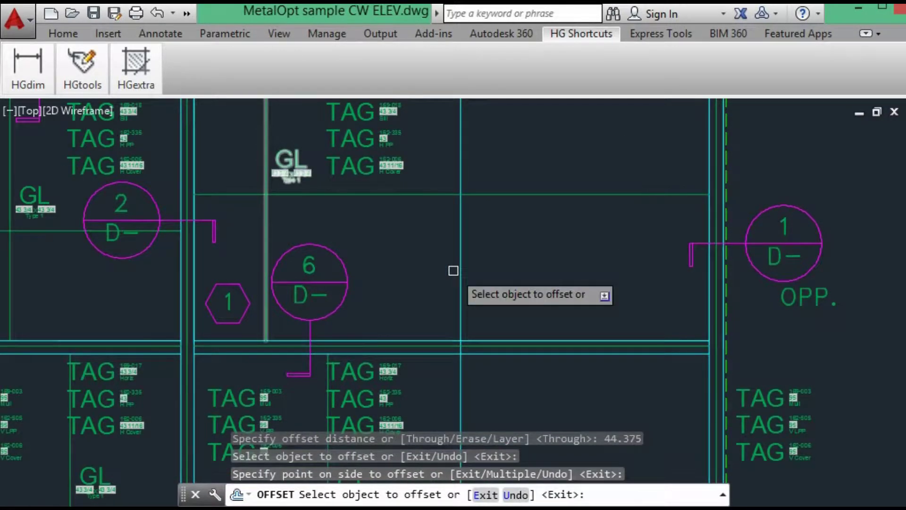
pyautogui.press('Escape')
# - Trim the frame lines and stray ends around the new mullion line
pyautogui.write('tr')
pyautogui.press('Return')
pyautogui.click(480, 249)
pyautogui.click(427, 265)
pyautogui.press('Return')
pyautogui.click(519, 184)
pyautogui.click(519, 185)
pyautogui.scroll(5, 482, 317)
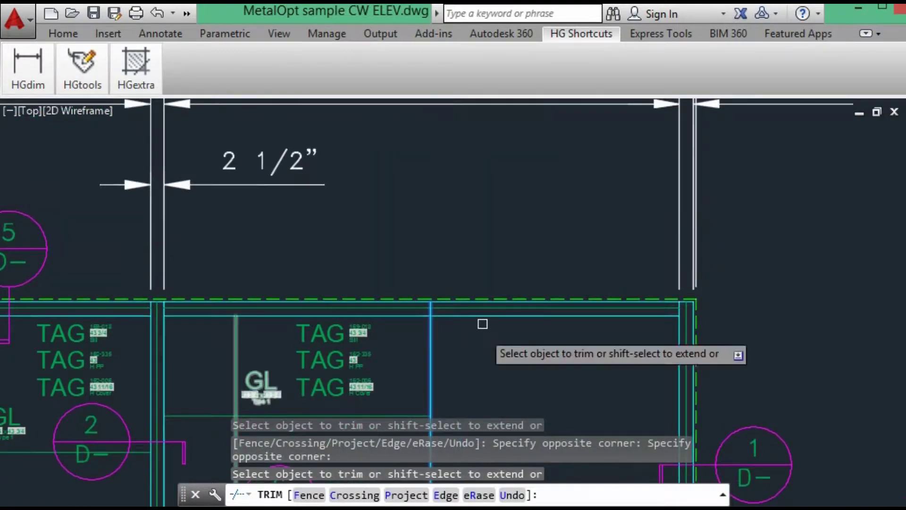
pyautogui.scroll(-6, 483, 308)
pyautogui.scroll(8, 504, 354)
pyautogui.moveTo(521, 141)
pyautogui.mouseDown(button='middle')
pyautogui.moveTo(505, 251)
pyautogui.moveTo(517, 190)
pyautogui.mouseUp(button='middle')
pyautogui.scroll(-4, 504, 255)
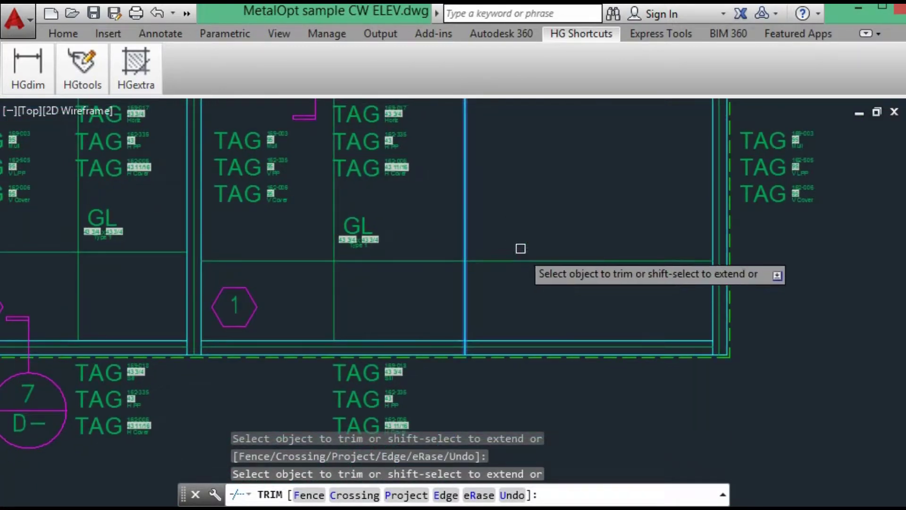
pyautogui.click(491, 277)
pyautogui.click(500, 297)
pyautogui.scroll(2, 500, 297)
pyautogui.click(496, 363)
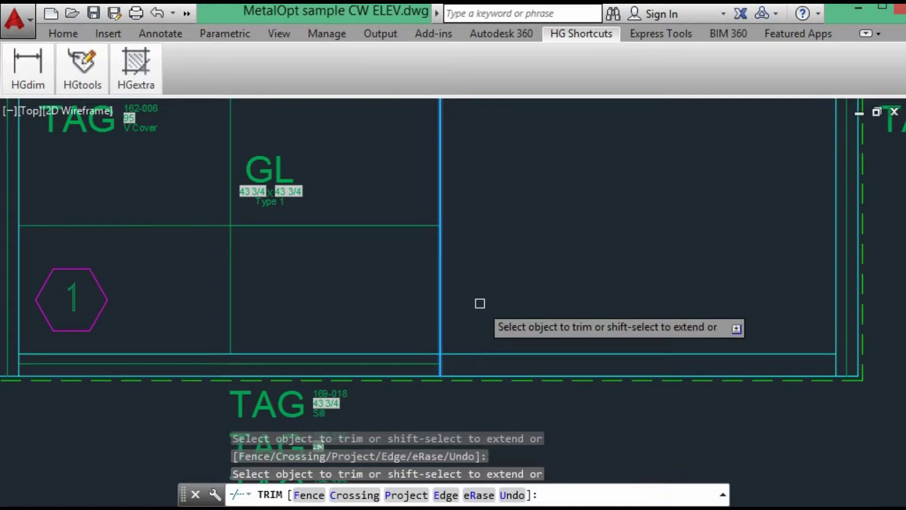
pyautogui.press('Return')
# - Offset the new mullion line 2.5" to the right to form its second face
pyautogui.write('o')
pyautogui.press('Return')
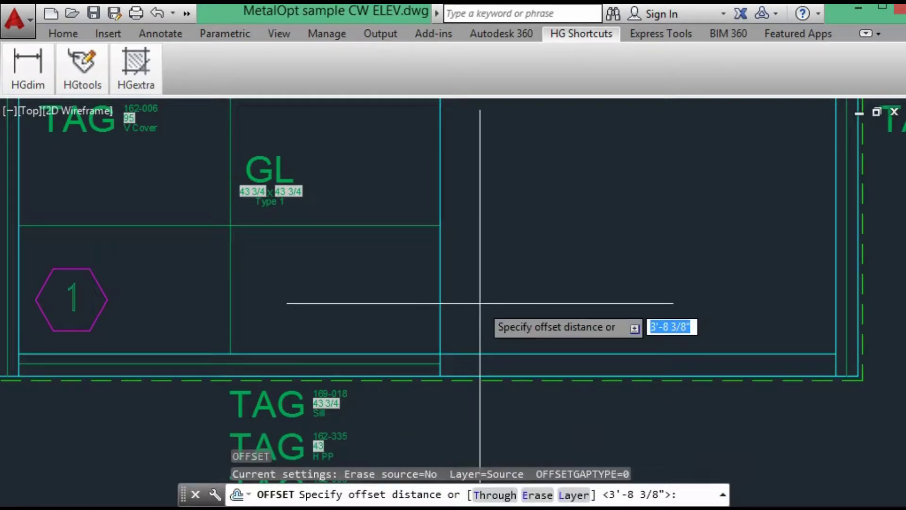
pyautogui.press('Return')
pyautogui.click(441, 292)
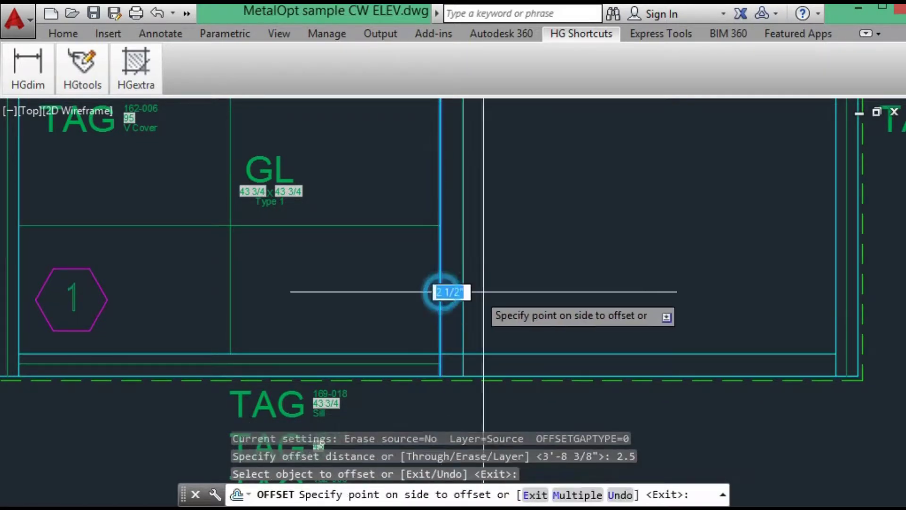
pyautogui.click(492, 291)
pyautogui.press('Escape')
pyautogui.scroll(-5, 382, 293)
pyautogui.moveTo(383, 293); pyautogui.dragTo(471, 339, button='middle')
# - Trim the frame line between the two new mullion lines
pyautogui.write('tr')
pyautogui.press('Return')
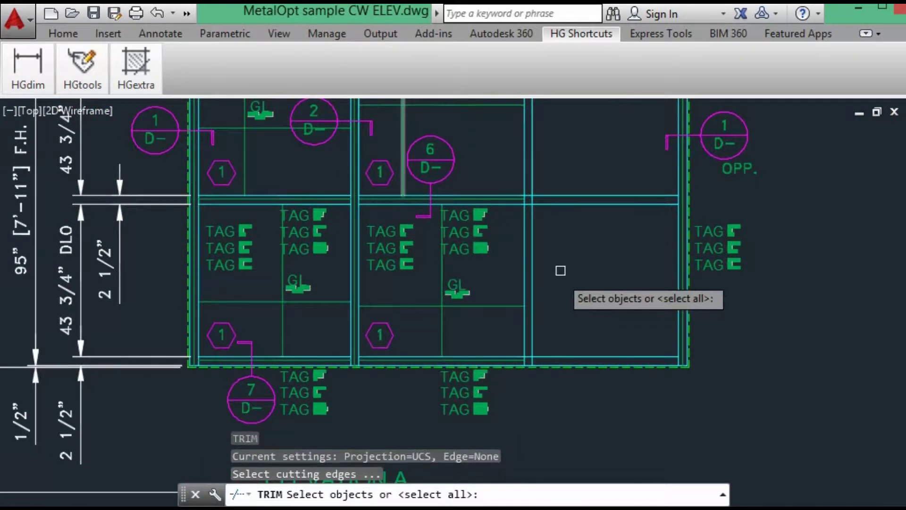
pyautogui.click(561, 254)
pyautogui.click(496, 354)
pyautogui.press('Return')
pyautogui.scroll(4, 565, 352)
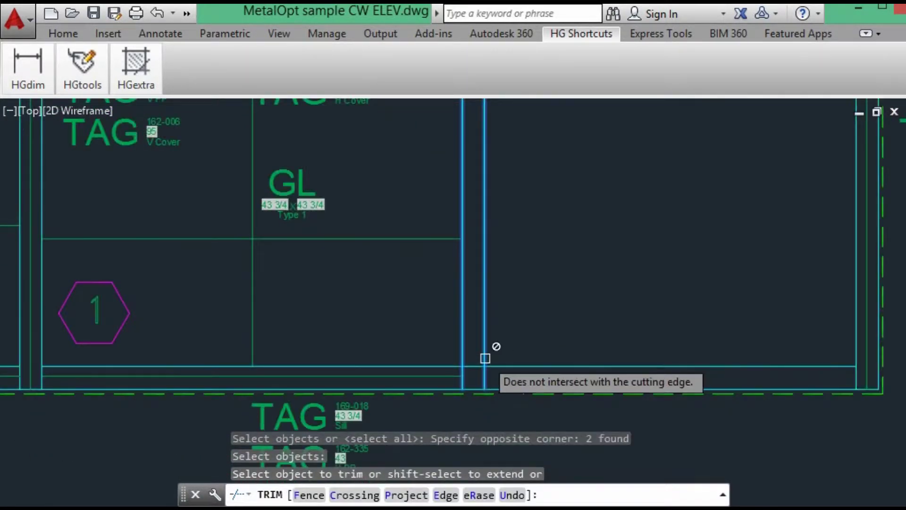
pyautogui.click(474, 365)
pyautogui.moveTo(491, 279); pyautogui.dragTo(492, 480, button='middle')
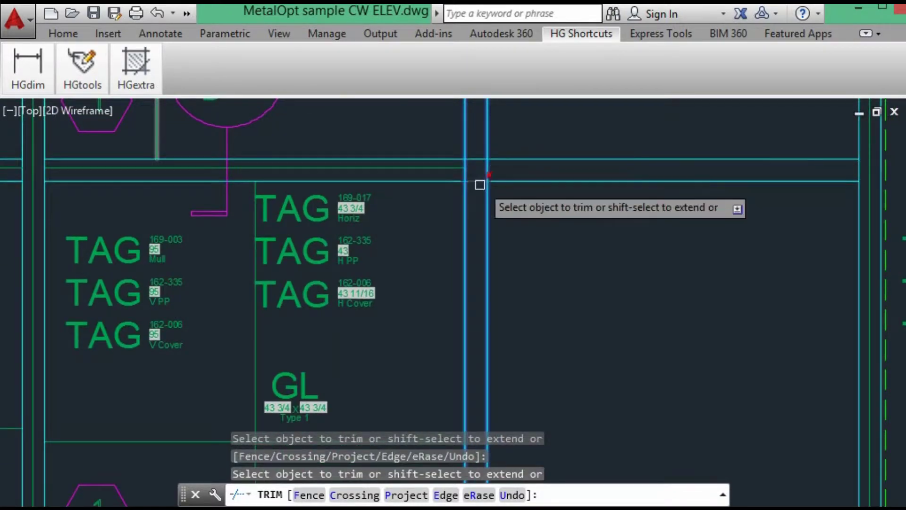
pyautogui.moveTo(474, 157)
pyautogui.mouseDown(button='middle')
pyautogui.moveTo(492, 455)
pyautogui.moveTo(513, 225)
pyautogui.moveTo(525, 338)
pyautogui.moveTo(507, 350)
pyautogui.mouseUp(button='middle')
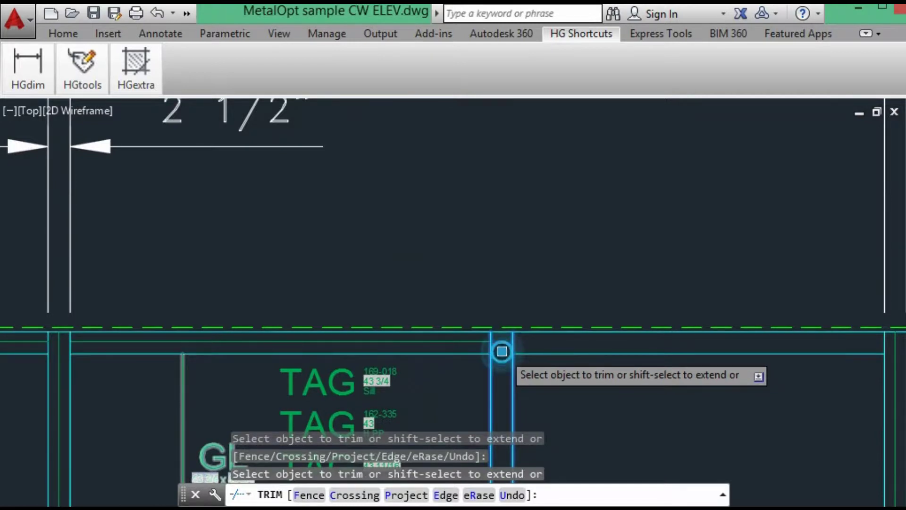
pyautogui.scroll(-3, 491, 331)
pyautogui.scroll(2, 518, 222)
pyautogui.press('Return')
# - Pull the 91 3/4" DLO dimension's end to the right mullion, so it reads 41 7/8" DLO
pyautogui.moveTo(518, 220); pyautogui.dragTo(527, 297, button='middle')
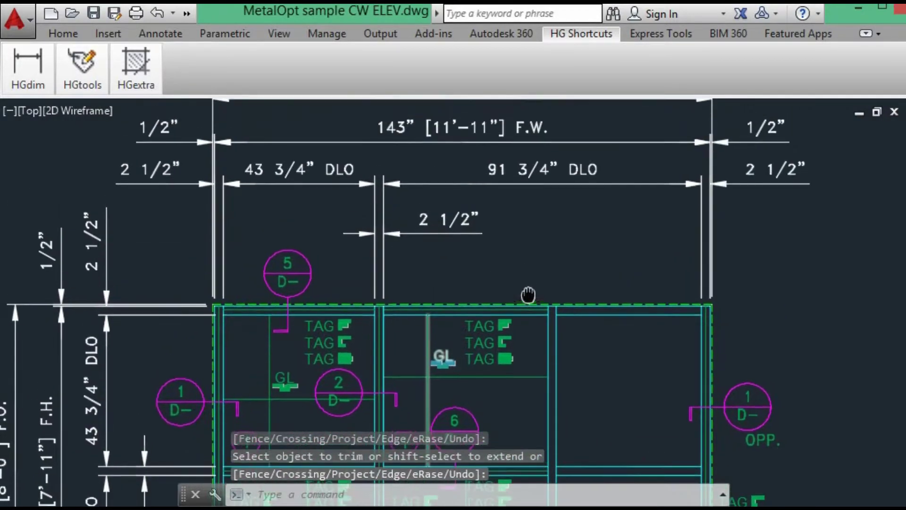
pyautogui.click(523, 179)
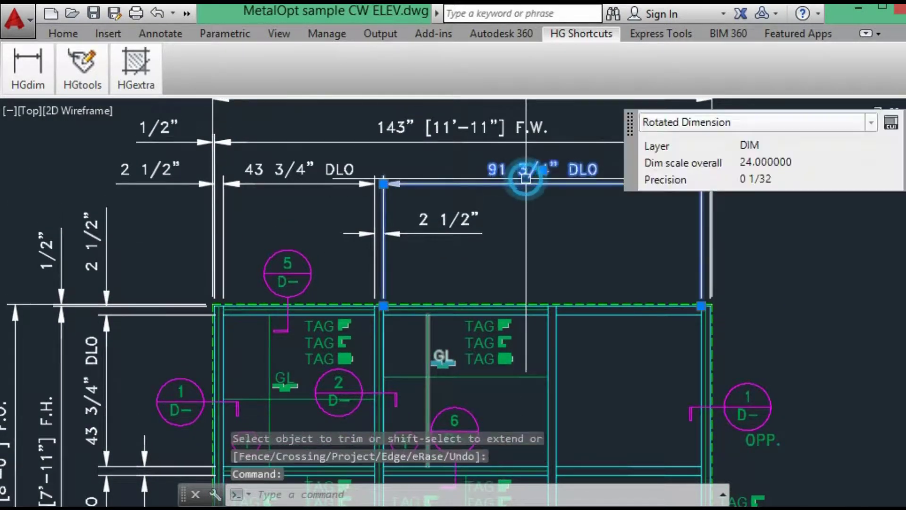
pyautogui.click(383, 306)
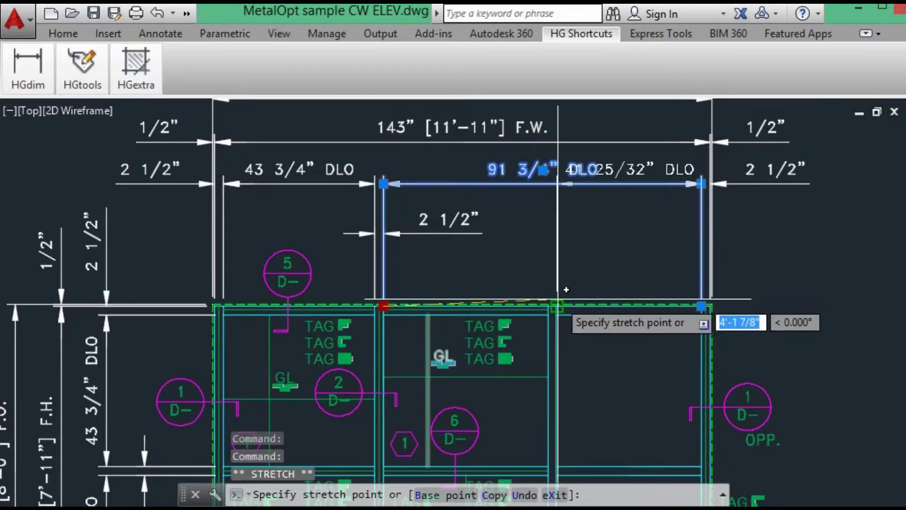
pyautogui.click(556, 304)
pyautogui.press('Escape')
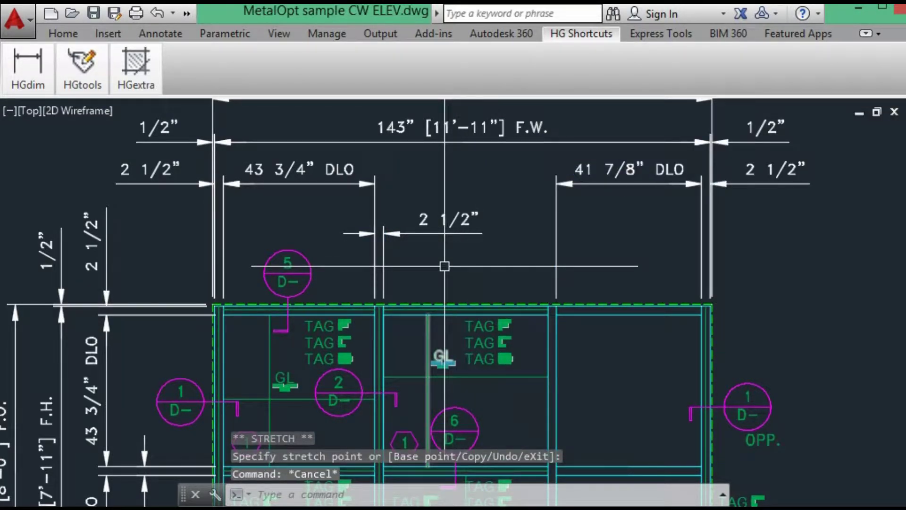
pyautogui.moveTo(398, 289); pyautogui.dragTo(512, 269, button='middle')
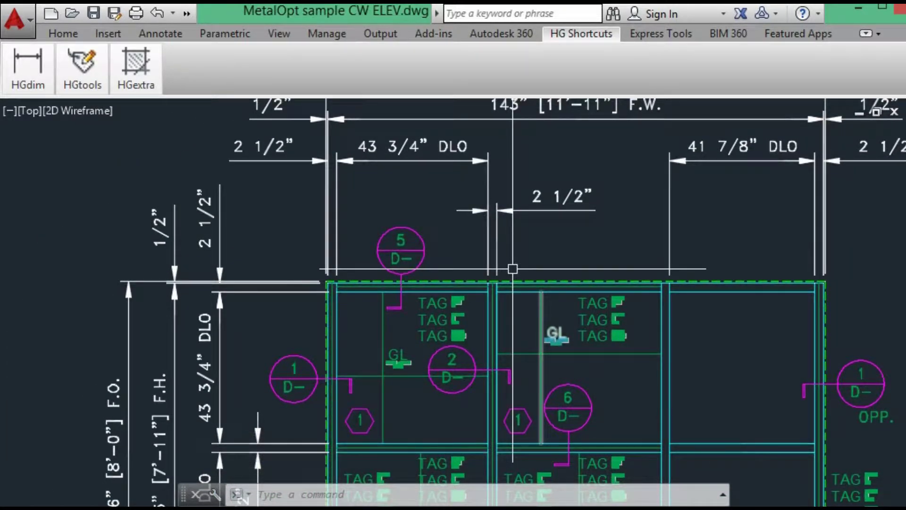
# - Copy the middle panes' adapter and glass tags, GL and lines from the mullion corner into the right panes
pyautogui.write('CO')
pyautogui.write('P')
pyautogui.press('Return')
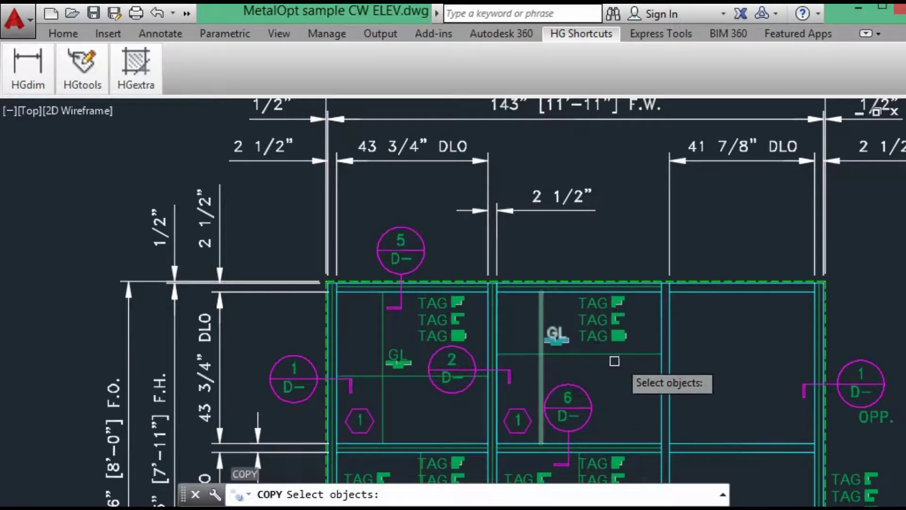
pyautogui.click(611, 364)
pyautogui.click(570, 322)
pyautogui.moveTo(571, 366); pyautogui.dragTo(568, 211, button='middle')
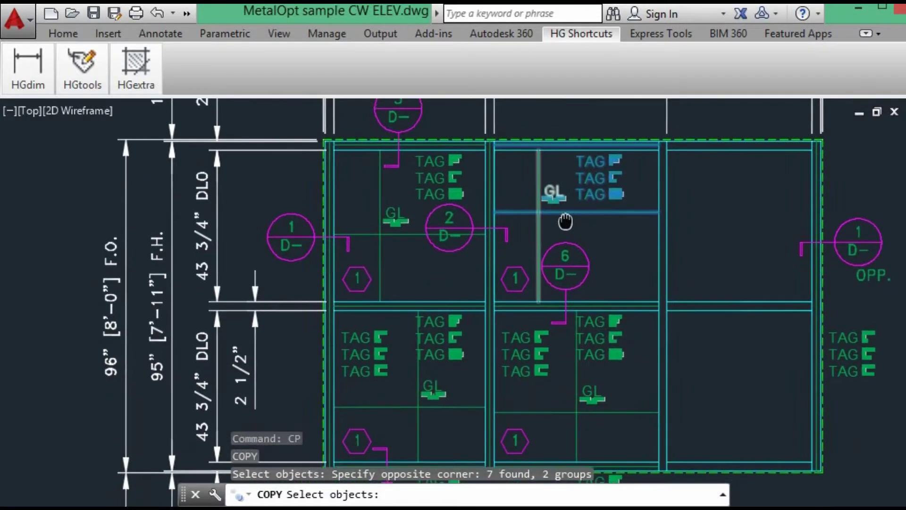
pyautogui.click(605, 355)
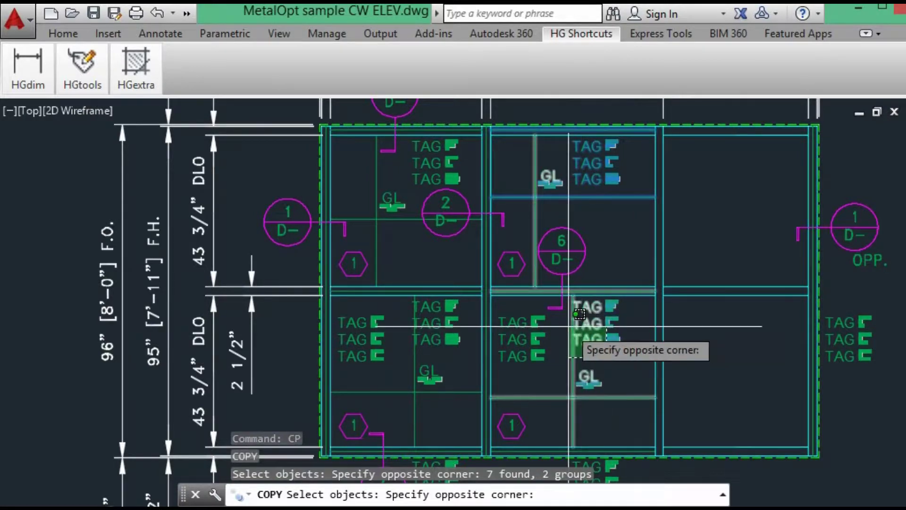
pyautogui.click(569, 324)
pyautogui.moveTo(559, 387); pyautogui.dragTo(558, 255, button='middle')
pyautogui.click(574, 342)
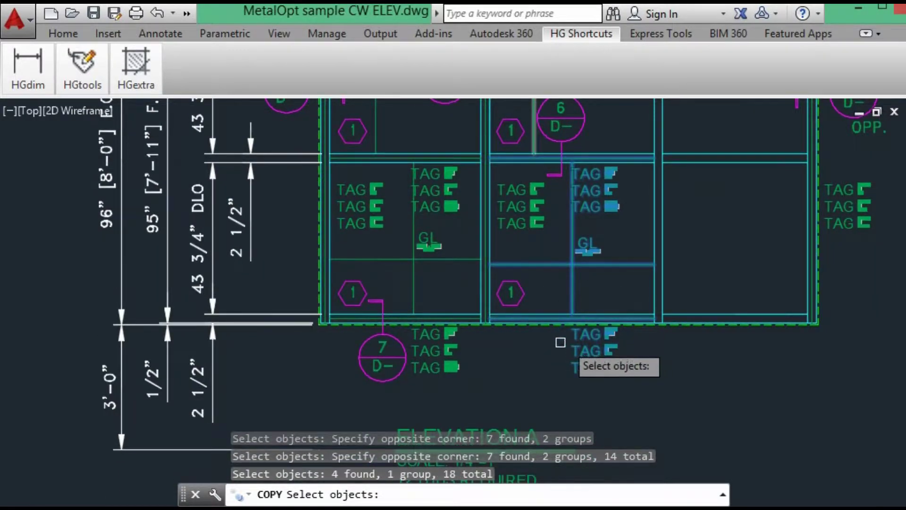
pyautogui.press('Return')
pyautogui.scroll(4, 498, 314)
pyautogui.click(497, 314)
pyautogui.moveTo(713, 340); pyautogui.dragTo(281, 365, button='middle')
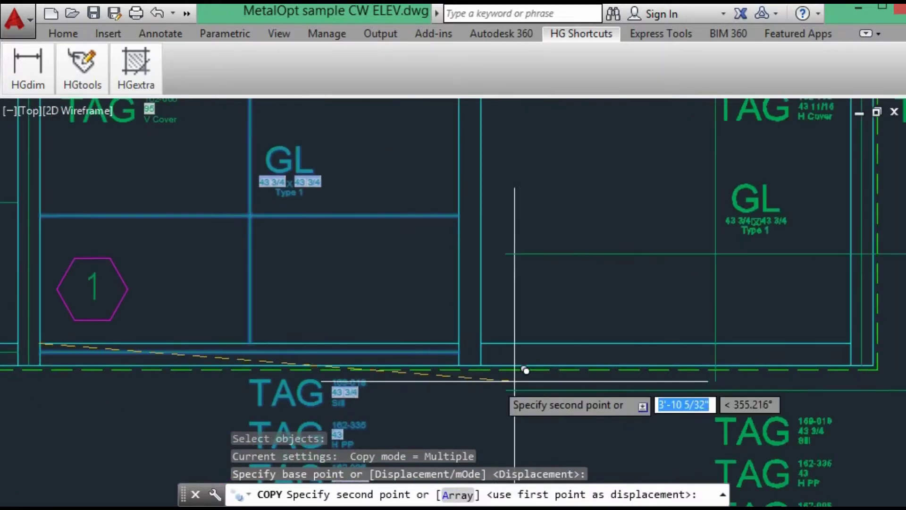
pyautogui.click(481, 343)
pyautogui.press('Return')
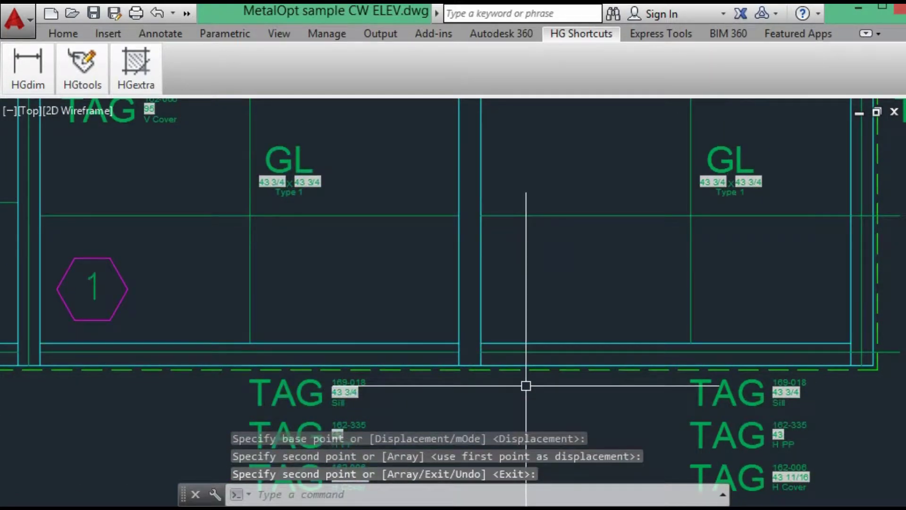
# - Trim the copied line ends that overshoot the frame's right edge
pyautogui.write('tr')
pyautogui.press('Return')
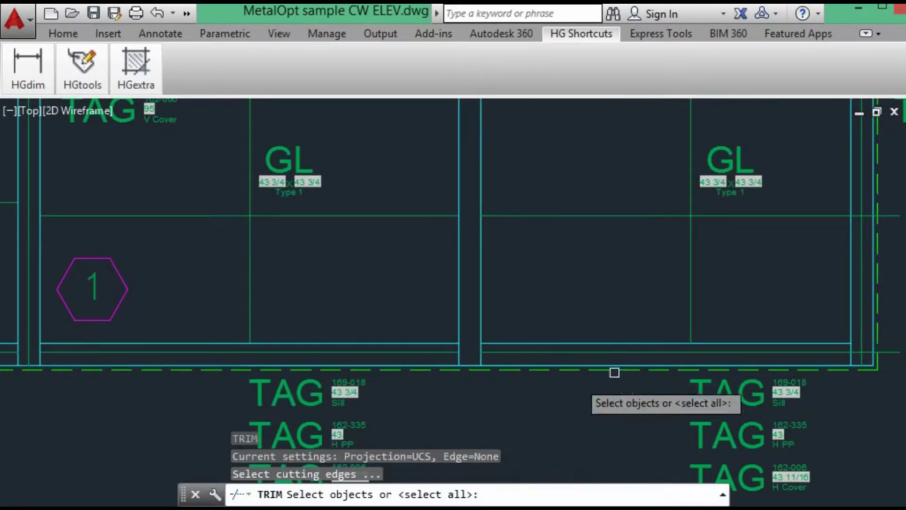
pyautogui.click(848, 269)
pyautogui.moveTo(843, 269); pyautogui.dragTo(714, 348, button='middle')
pyautogui.press('Return')
pyautogui.click(758, 358)
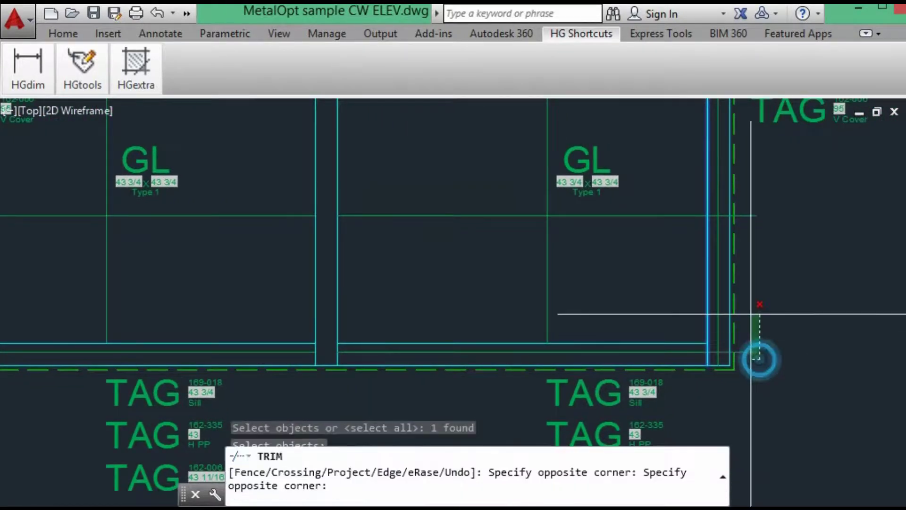
pyautogui.click(750, 198)
pyautogui.moveTo(742, 204); pyautogui.dragTo(705, 280, button='middle')
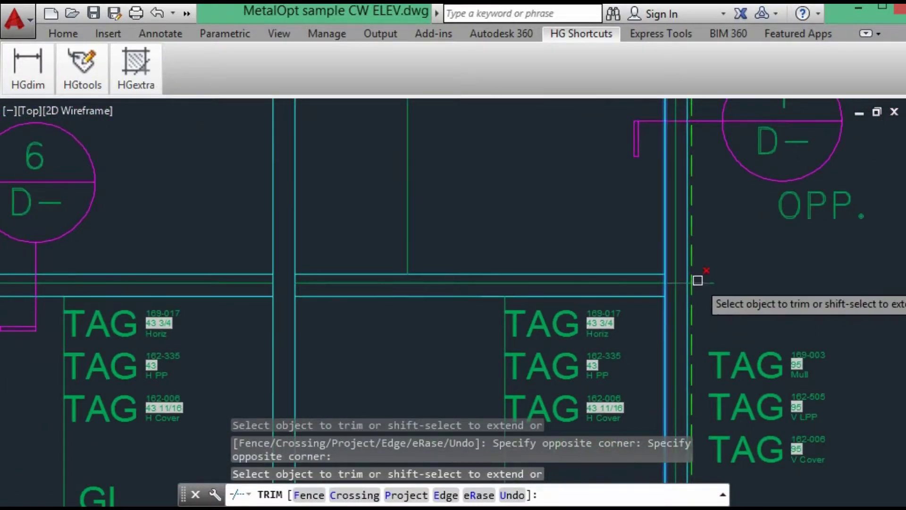
pyautogui.click(729, 289)
pyautogui.click(698, 269)
pyautogui.moveTo(701, 204)
pyautogui.mouseDown(button='middle')
pyautogui.moveTo(651, 350)
pyautogui.moveTo(656, 443)
pyautogui.mouseUp(button='middle')
pyautogui.click(675, 318)
pyautogui.click(654, 134)
pyautogui.scroll(-3, 603, 177)
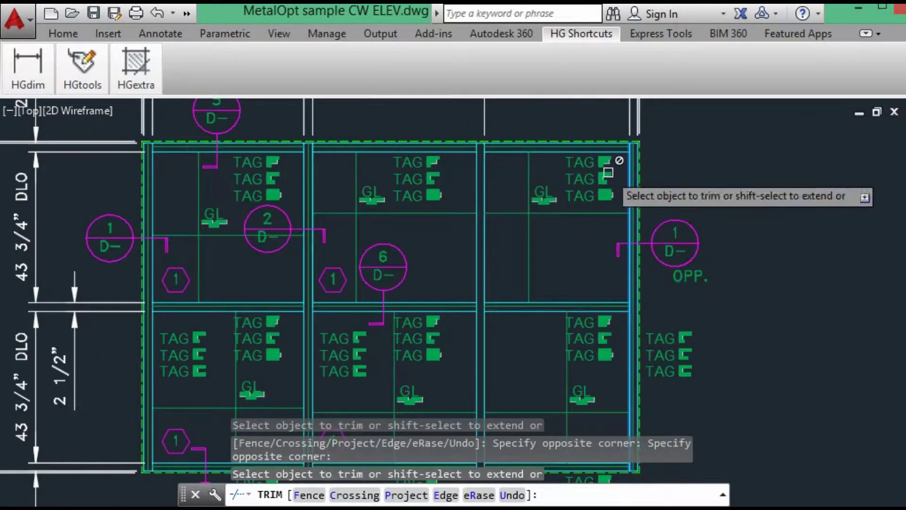
pyautogui.scroll(-3, 570, 182)
pyautogui.moveTo(559, 194)
pyautogui.mouseDown(button='middle')
pyautogui.moveTo(559, 217)
pyautogui.moveTo(599, 254)
pyautogui.mouseUp(button='middle')
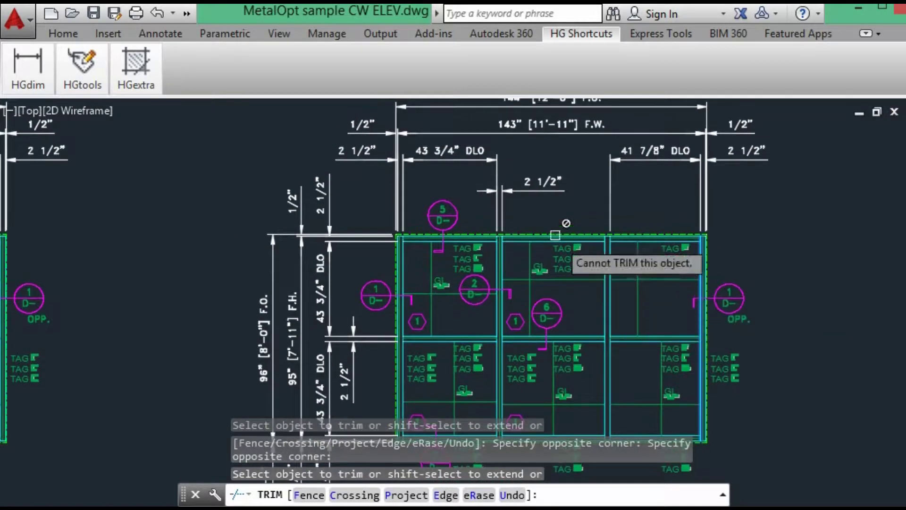
# - Copy the DLO dimension from the mullion corner over to the right mullion
pyautogui.press('Return')
pyautogui.write('COP')
pyautogui.press('Return')
pyautogui.click(476, 160)
pyautogui.scroll(5, 476, 213)
pyautogui.press('Return')
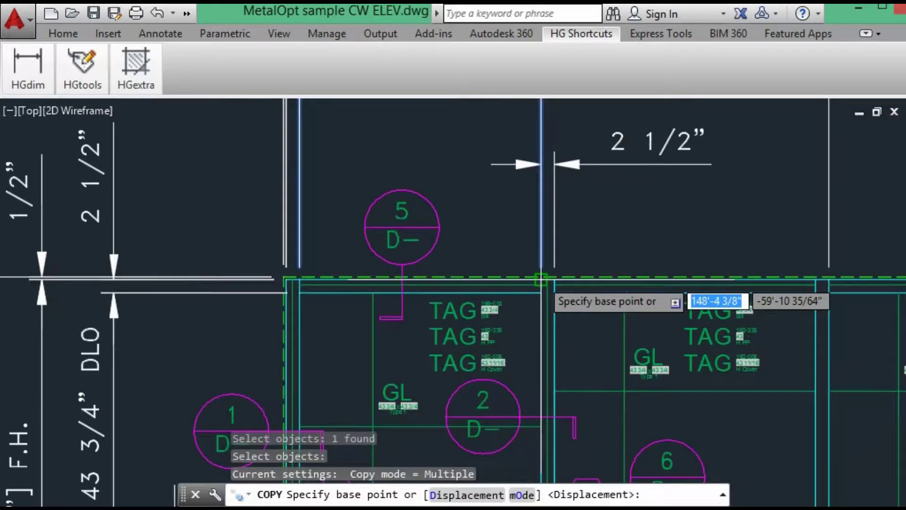
pyautogui.click(541, 279)
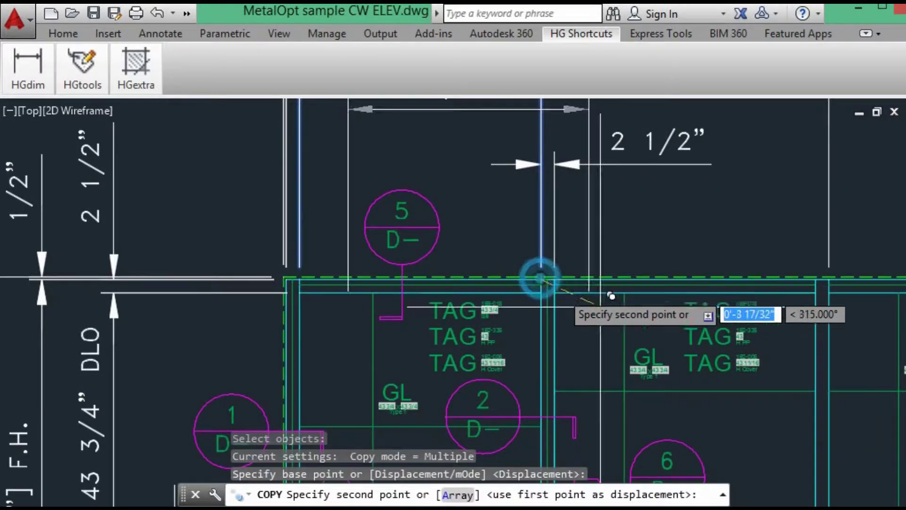
pyautogui.click(818, 278)
pyautogui.press('Return')
# - Drag the copied dimension's end back to the middle mullion, so it reads 47 3/8" DLO
pyautogui.click(633, 228)
pyautogui.click(559, 223)
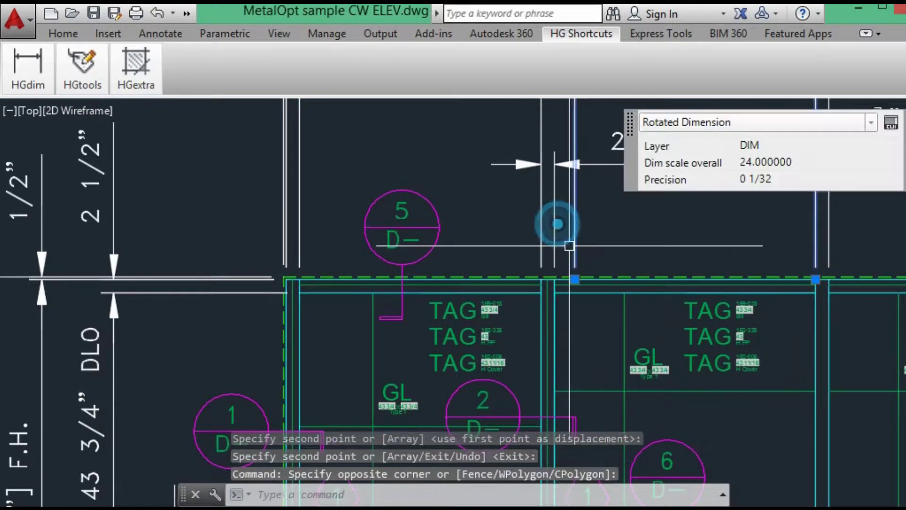
pyautogui.click(574, 280)
pyautogui.click(554, 276)
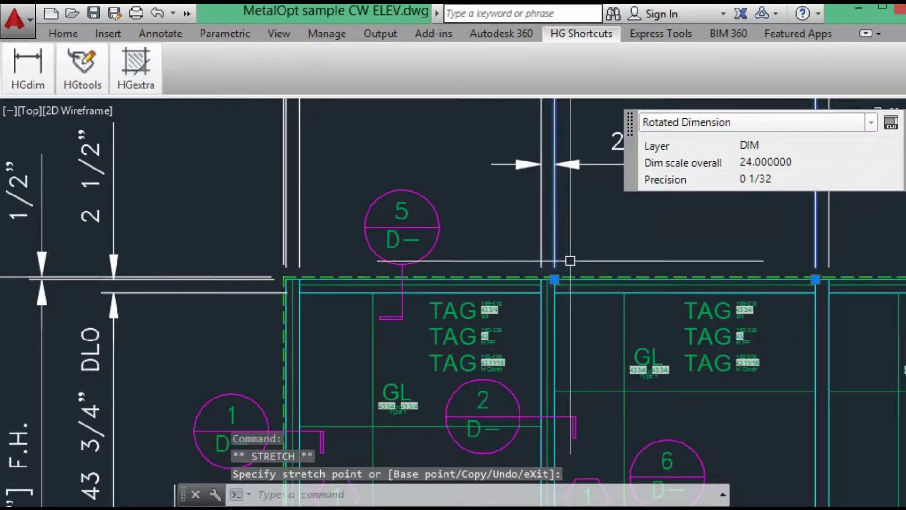
pyautogui.scroll(-5, 567, 262)
pyautogui.press('Escape')
pyautogui.scroll(-3, 506, 265)
pyautogui.moveTo(506, 263)
pyautogui.mouseDown(button='middle')
pyautogui.moveTo(512, 216)
pyautogui.moveTo(433, 229)
pyautogui.mouseUp(button='middle')
pyautogui.scroll(2, 510, 216)
pyautogui.scroll(1, 510, 215)
# - Stretch the right mullion 2.4375 inches left (@-2.4375,0)
pyautogui.write('s')
pyautogui.press('Return')
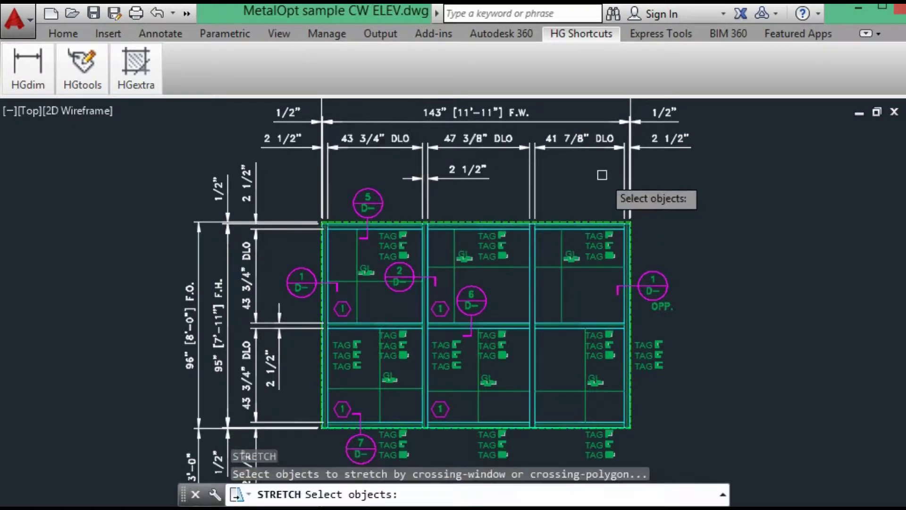
pyautogui.click(549, 192)
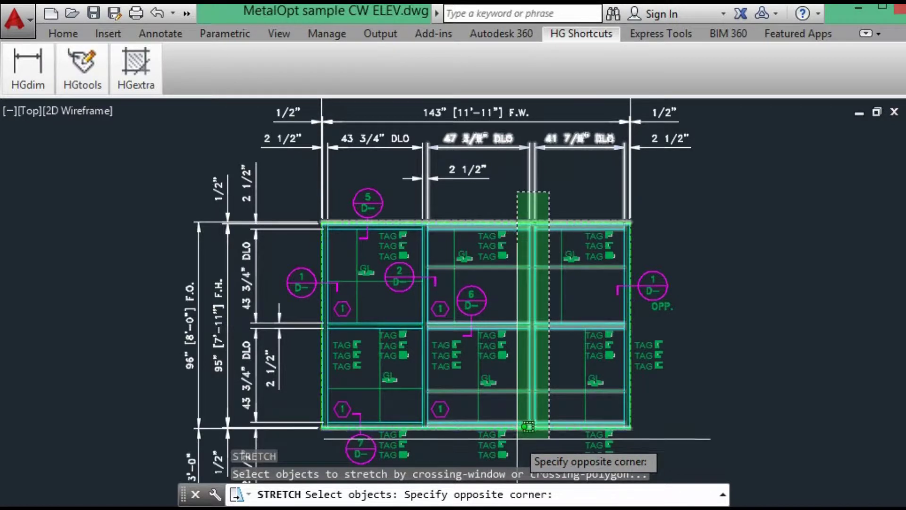
pyautogui.click(529, 426)
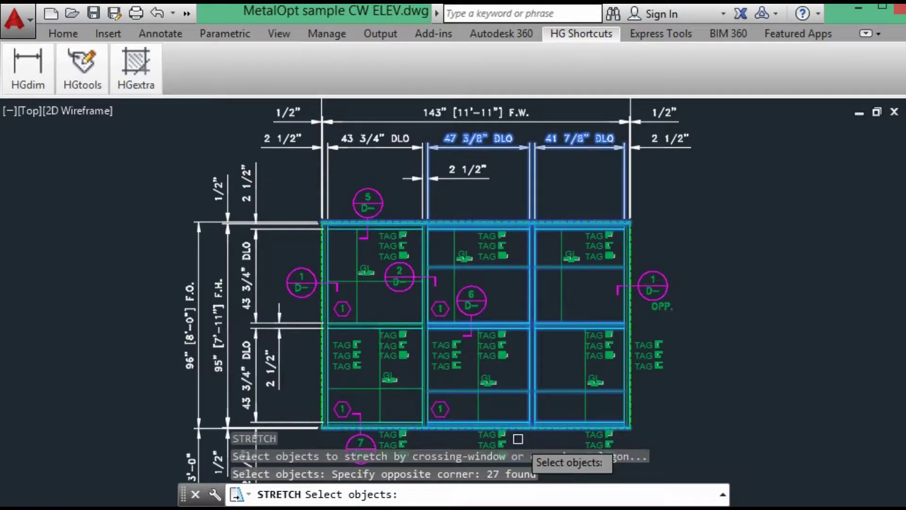
pyautogui.press('Return')
pyautogui.click(558, 353)
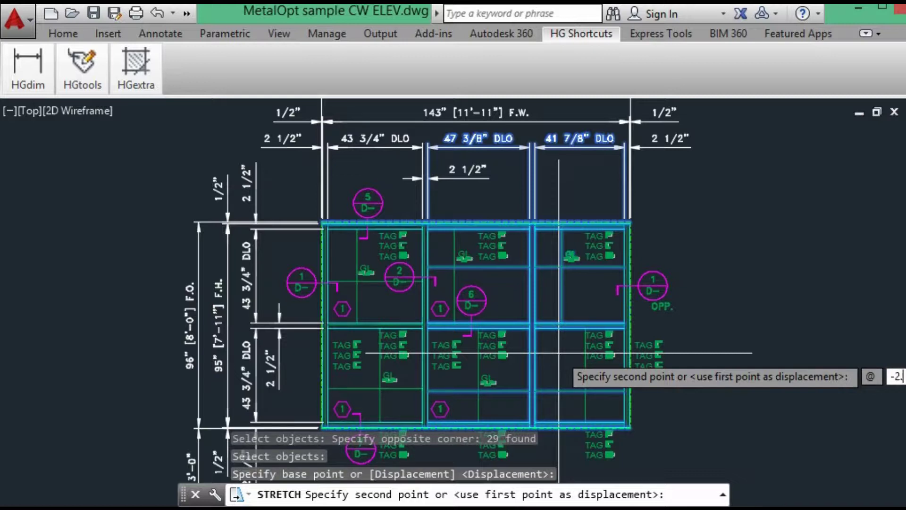
pyautogui.write('@-2.4375,0')
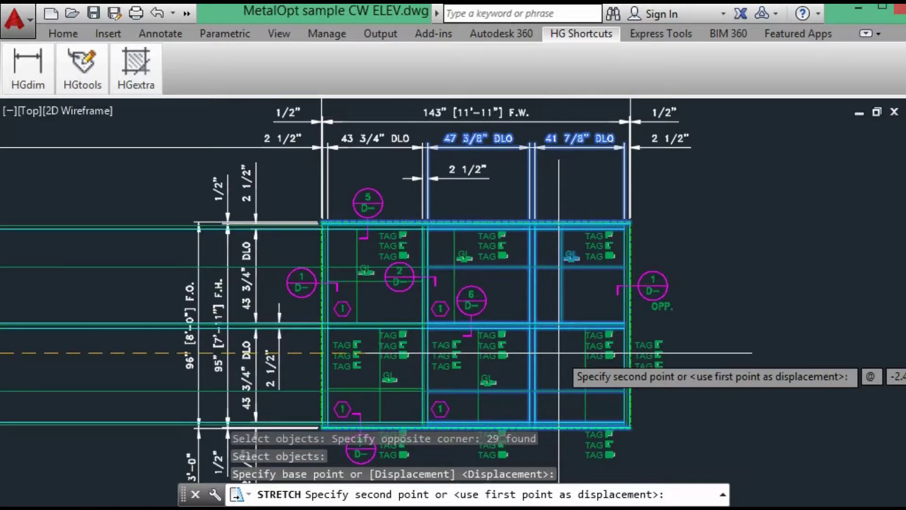
pyautogui.press('Return')
pyautogui.press('Return')
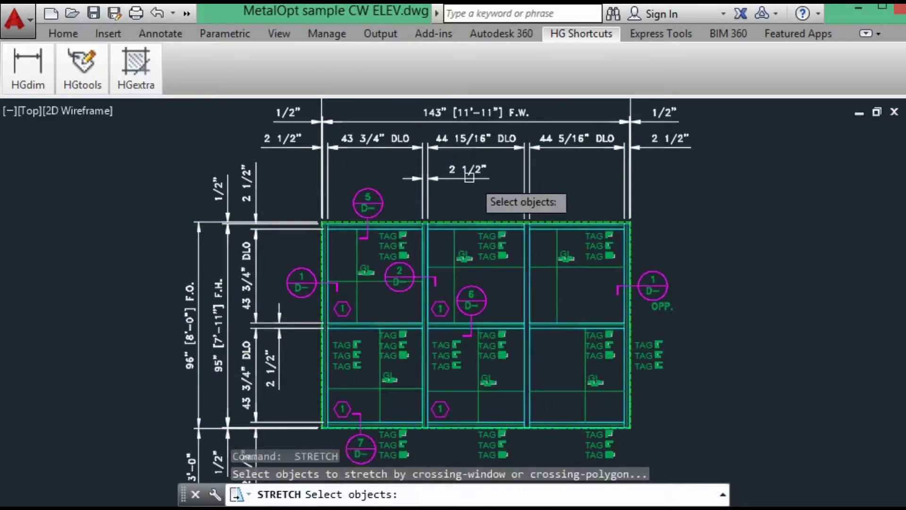
# - Stretch the left mullion 0.5625 inches right to balance the three openings
pyautogui.click(455, 196)
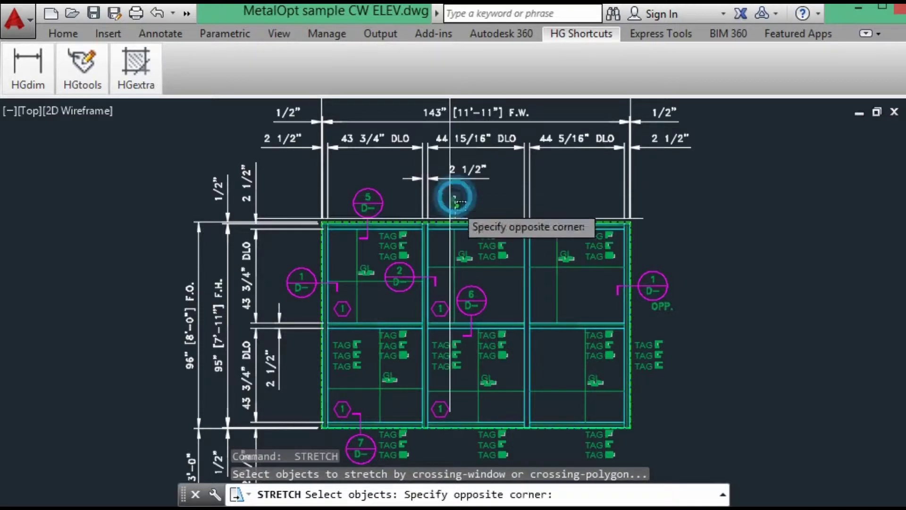
pyautogui.click(426, 433)
pyautogui.press('Return')
pyautogui.click(412, 405)
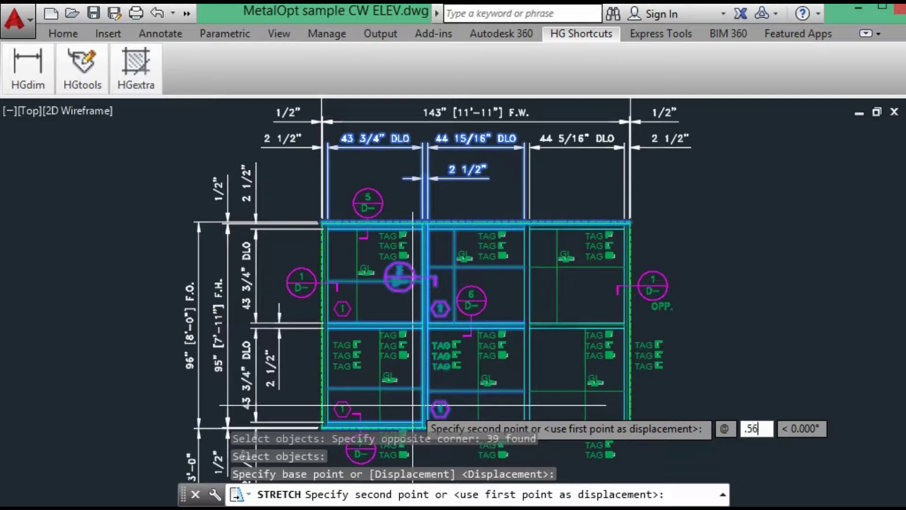
pyautogui.press('Tab')
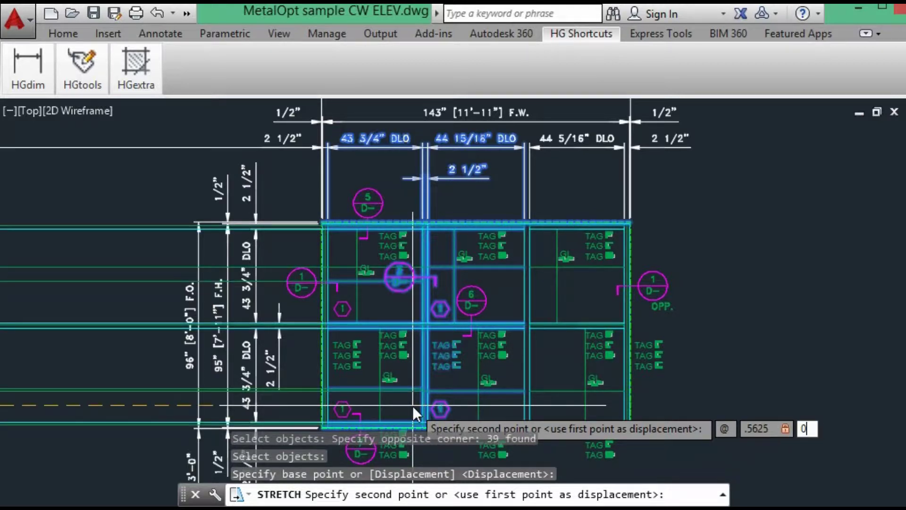
pyautogui.press('Return')
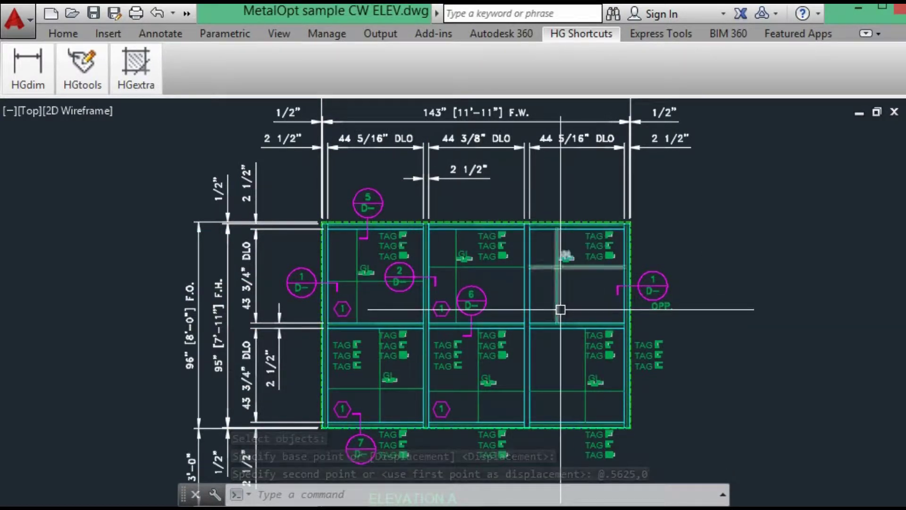
# - Finish editing the copied title to read ELEVATION B, then zoom out to show both elevations
pyautogui.scroll(4, 366, 270)
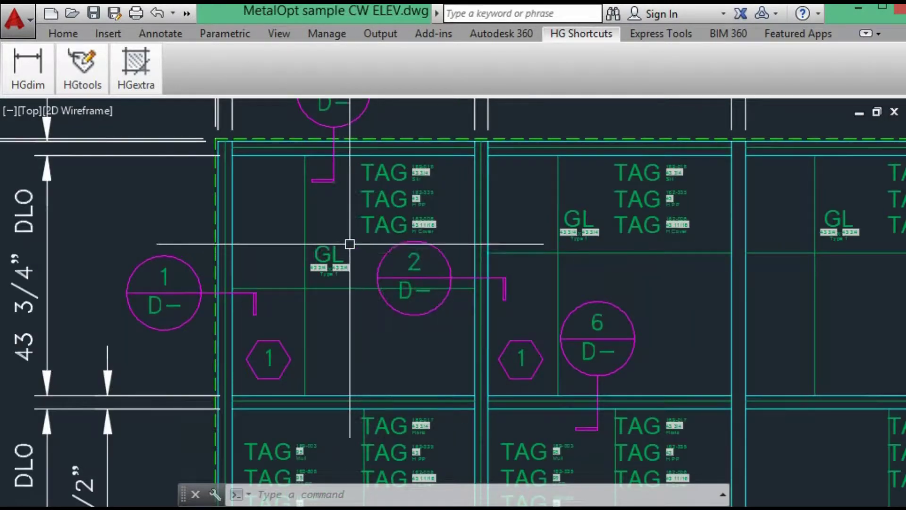
pyautogui.scroll(-2, 334, 253)
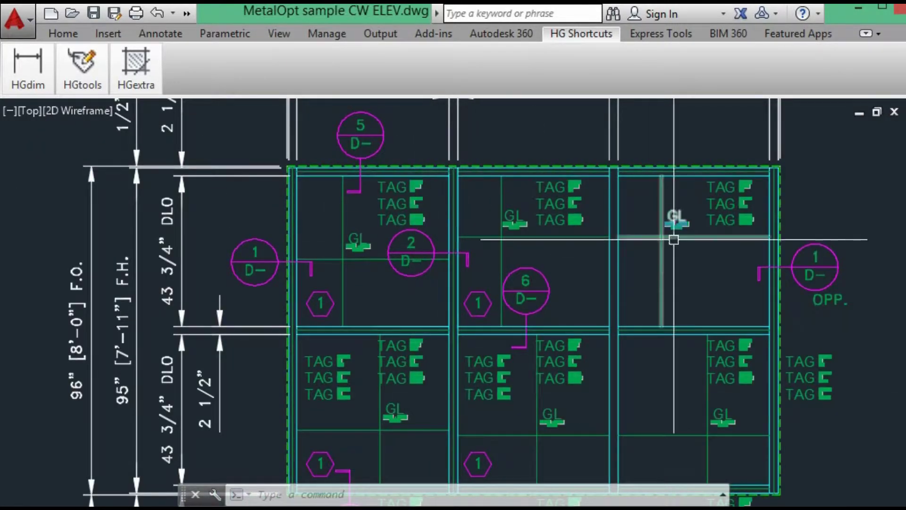
pyautogui.scroll(-4, 670, 403)
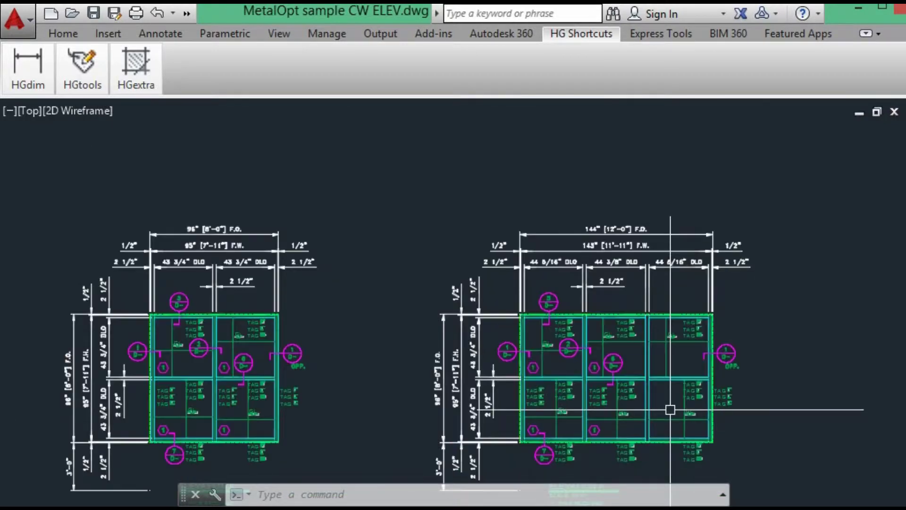
pyautogui.moveTo(671, 410)
pyautogui.mouseDown(button='middle')
pyautogui.moveTo(639, 338)
pyautogui.moveTo(619, 327)
pyautogui.mouseUp(button='middle')
pyautogui.scroll(4, 495, 335)
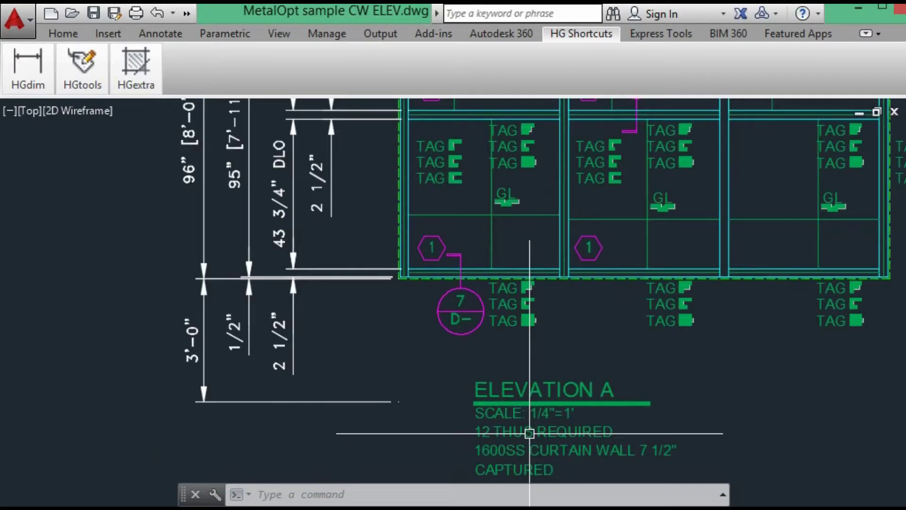
pyautogui.click(590, 378)
pyautogui.doubleClick(584, 392)
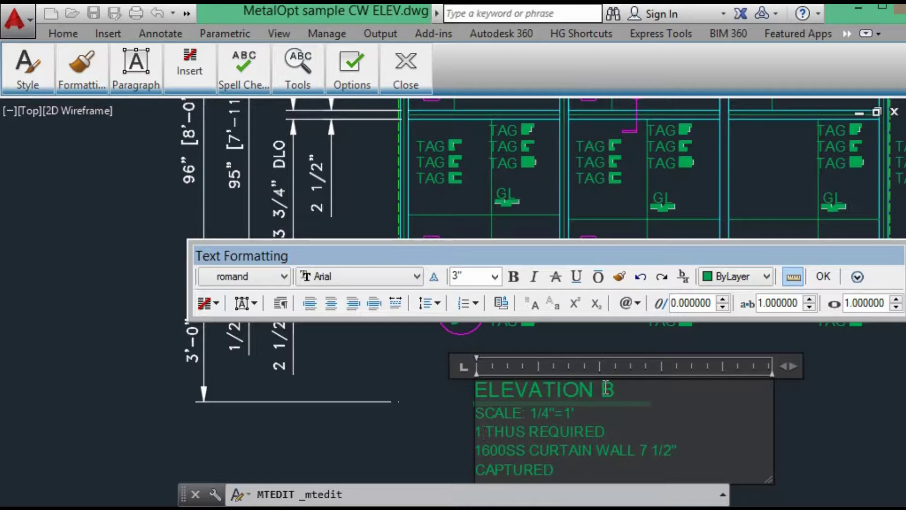
pyautogui.click(604, 383)
pyautogui.scroll(-4, 605, 384)
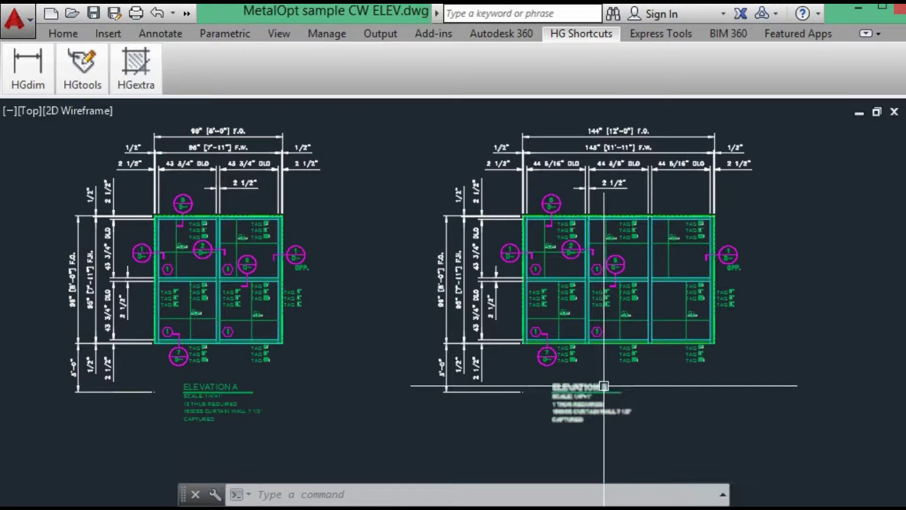
# - Copy the whole of Elevation B horizontally to its right with Ortho, then edit the copy's title text
pyautogui.moveTo(629, 382)
pyautogui.mouseDown(button='middle')
pyautogui.moveTo(613, 392)
pyautogui.moveTo(409, 382)
pyautogui.moveTo(344, 389)
pyautogui.mouseUp(button='middle')
pyautogui.write('p')
pyautogui.press('Return')
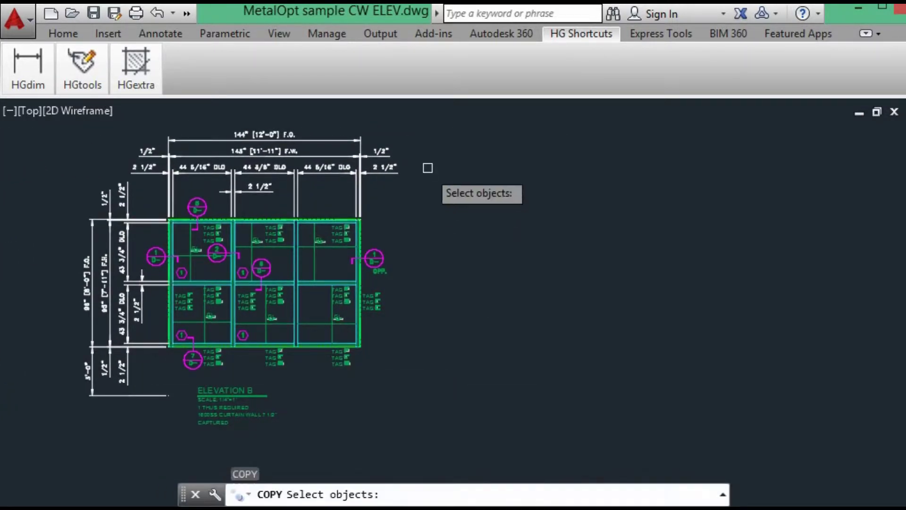
pyautogui.click(432, 141)
pyautogui.click(101, 429)
pyautogui.press('Return')
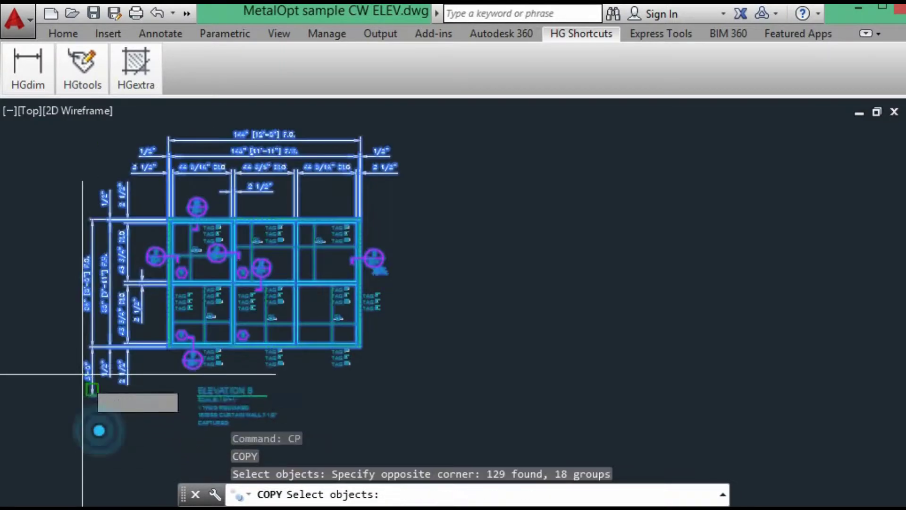
pyautogui.click(71, 335)
pyautogui.press('F8')
pyautogui.click(472, 331)
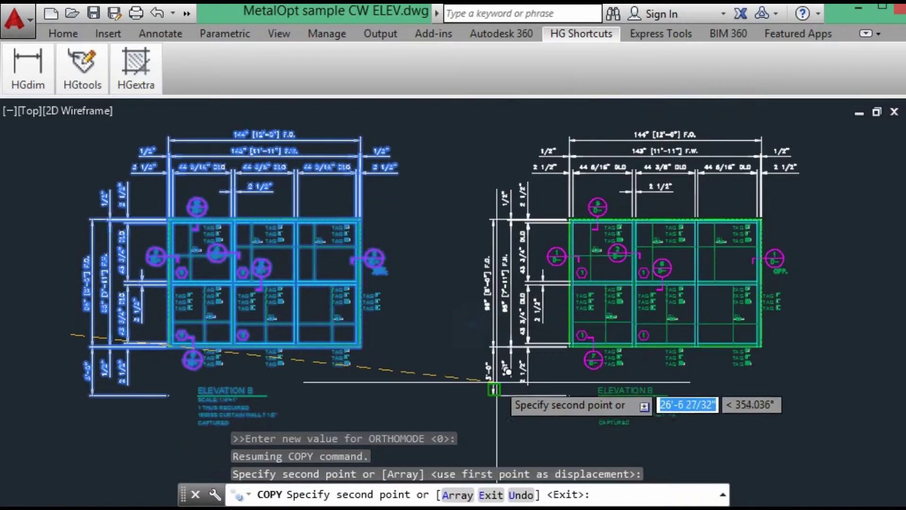
pyautogui.press('Escape')
pyautogui.scroll(5, 641, 391)
pyautogui.doubleClick(675, 389)
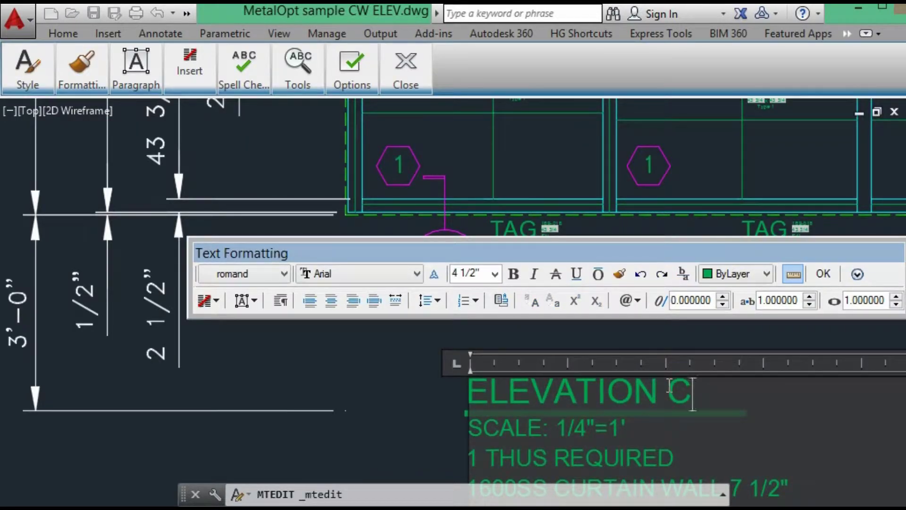
# - Retitle the copy ELEVATION C and change Elevation B's note to 2 THUS REQUIRED
pyautogui.write('C')
pyautogui.hotkey('ctrl', 'Return')
pyautogui.scroll(-3, 667, 383)
pyautogui.press('Return')
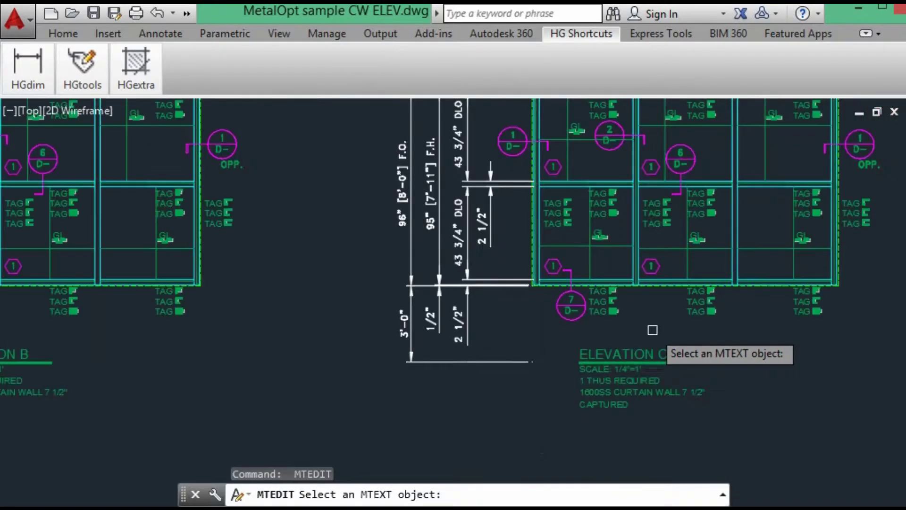
pyautogui.scroll(1, 514, 403)
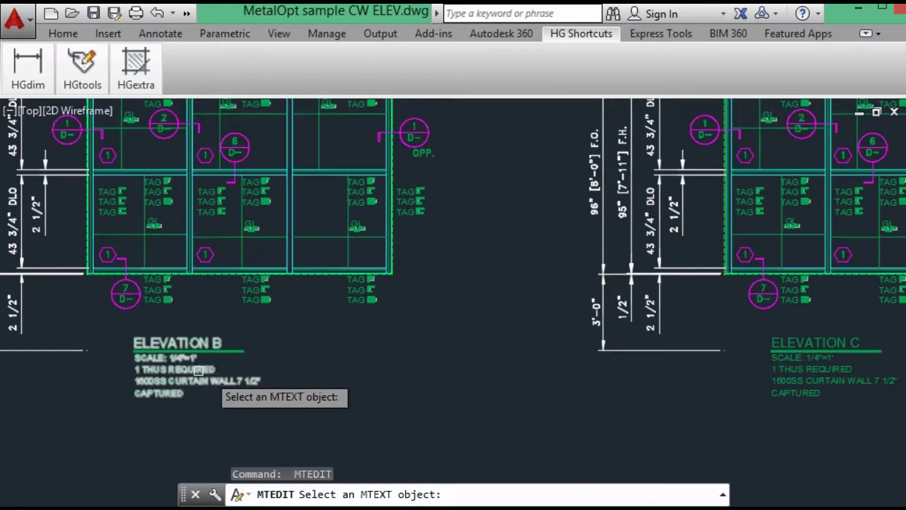
pyautogui.click(178, 370)
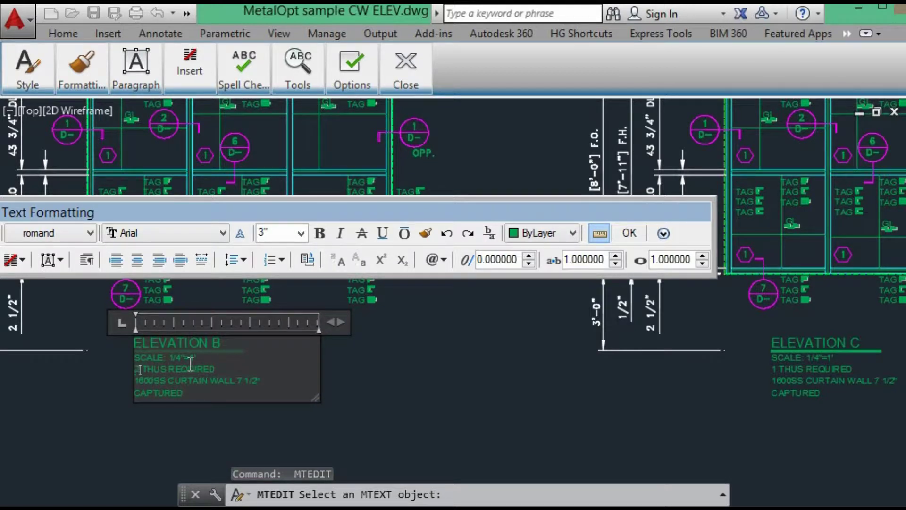
pyautogui.write('2')
pyautogui.hotkey('ctrl', 'Return')
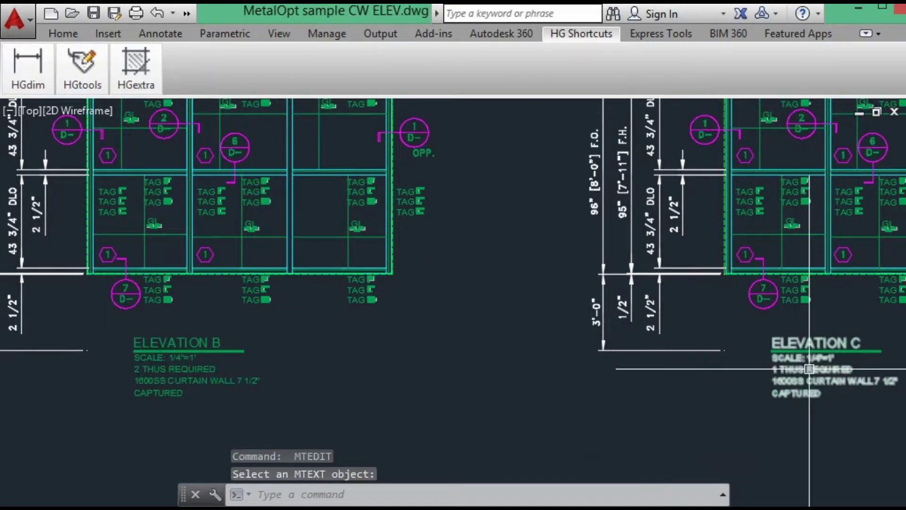
# - Change Elevation C's quantity note to 1 REQUIRED
pyautogui.click(809, 369)
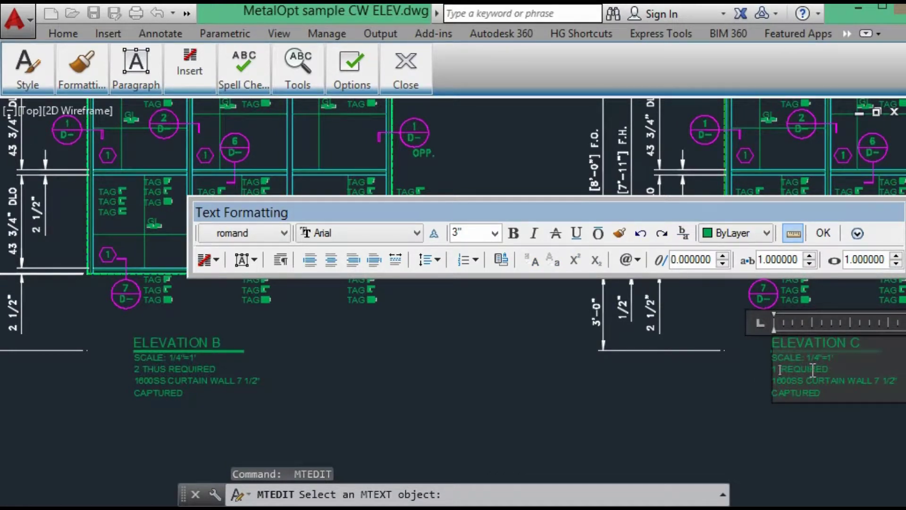
pyautogui.hotkey('ctrl', 'Return')
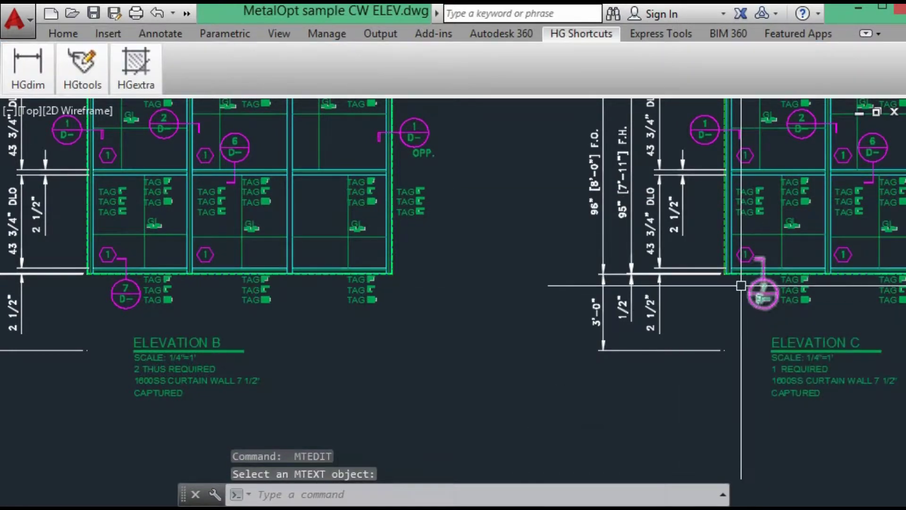
pyautogui.moveTo(687, 295); pyautogui.dragTo(410, 317, button='middle')
pyautogui.scroll(-2, 410, 317)
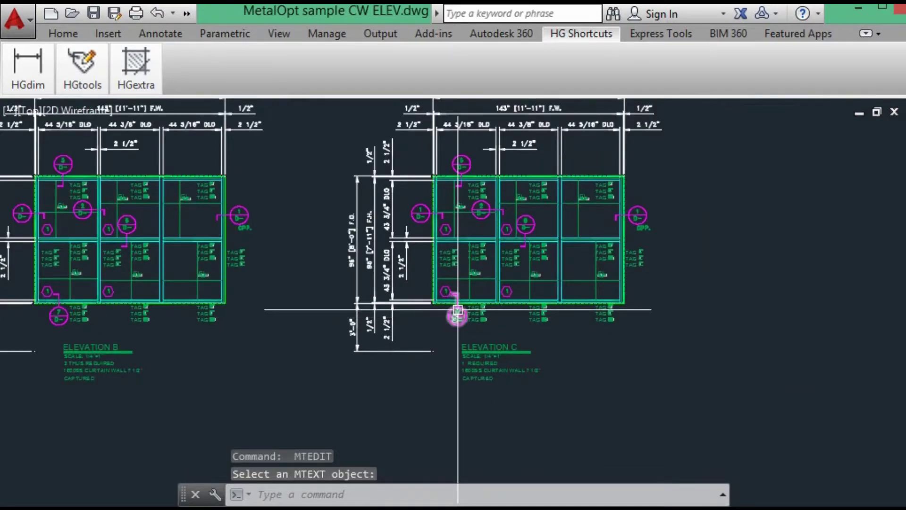
pyautogui.scroll(2, 457, 309)
pyautogui.scroll(-2, 457, 308)
pyautogui.scroll(4, 455, 314)
# - Stretch Elevation C's bottom, lower tags and title down 36 inches (@0,-36,0)
pyautogui.moveTo(453, 320); pyautogui.dragTo(329, 234, button='middle')
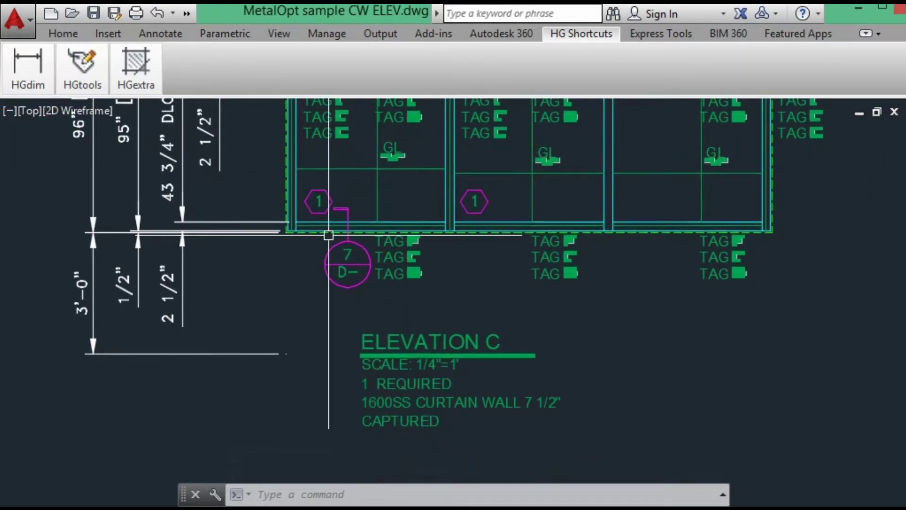
pyautogui.write('s')
pyautogui.press('Return')
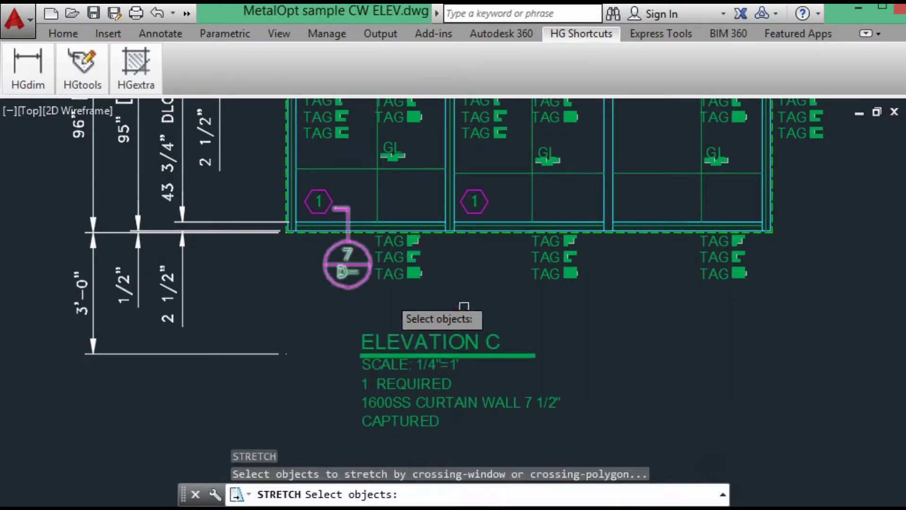
pyautogui.click(250, 229)
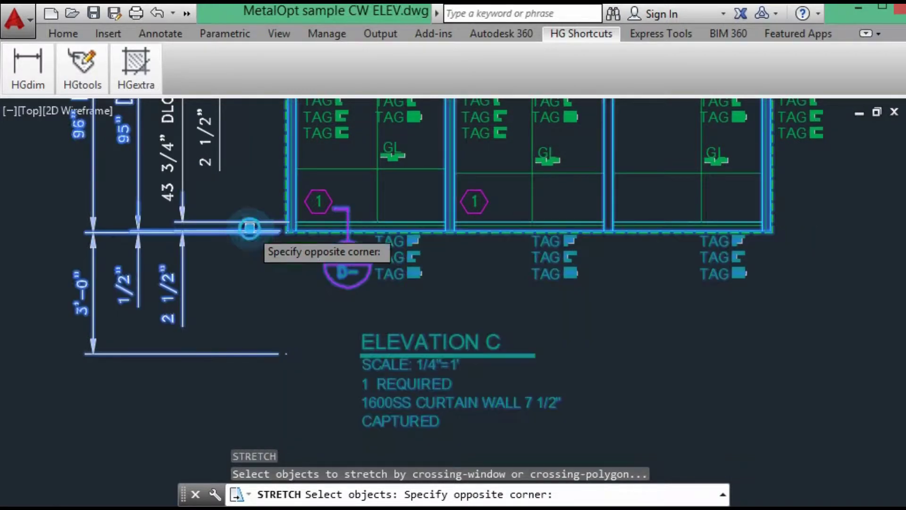
pyautogui.press('Return')
pyautogui.click(257, 264)
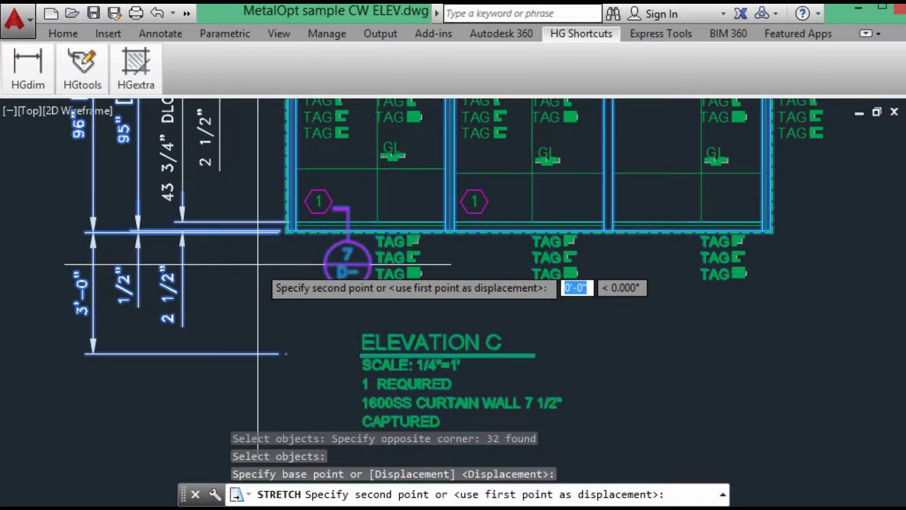
pyautogui.write('0')
pyautogui.press('Tab')
pyautogui.write('-')
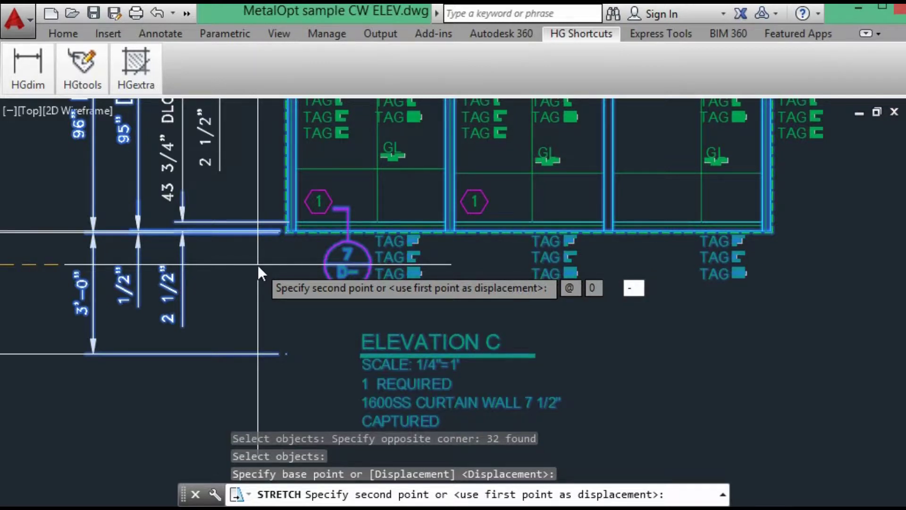
pyautogui.write('36,0')
pyautogui.press('Return')
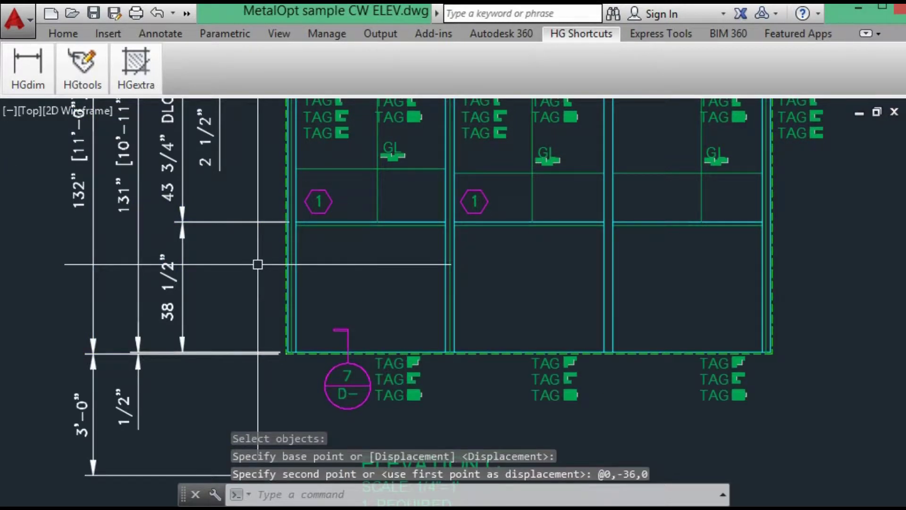
pyautogui.write('e')
pyautogui.press('Return')
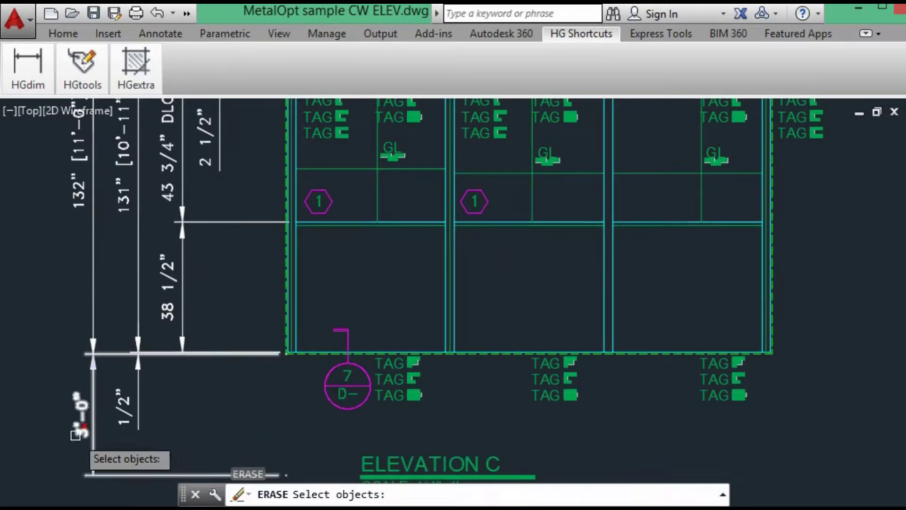
# - Erase Elevation C's 1/2-inch dimension and set a 2.5-inch offset distance
pyautogui.click(87, 428)
pyautogui.press('Return')
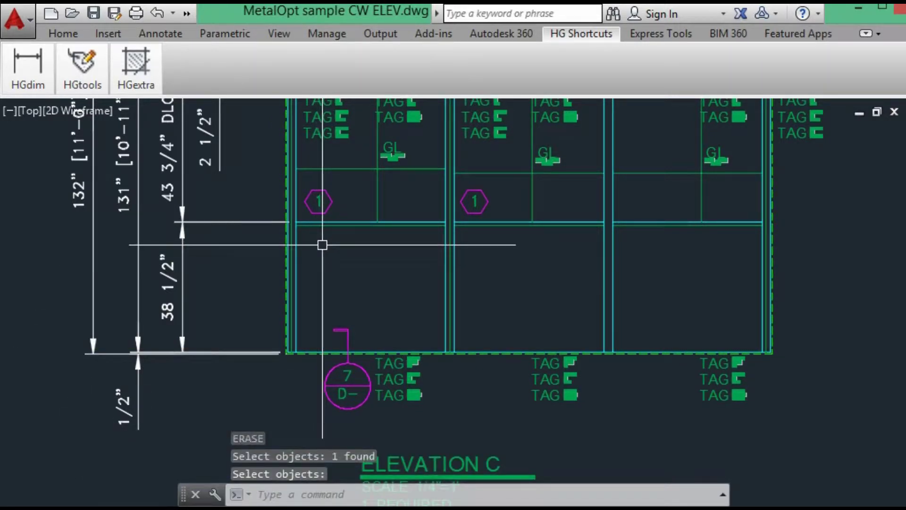
pyautogui.write('o')
pyautogui.press('Return')
pyautogui.write('2.5')
pyautogui.press('Return')
# - Offset the horizontal lines in two bays 2.5 inches downward
pyautogui.scroll(4, 347, 224)
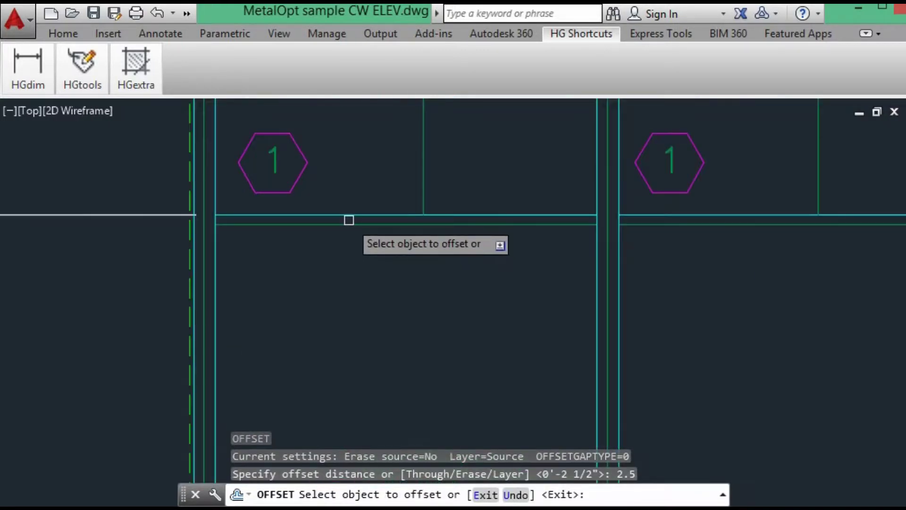
pyautogui.click(347, 217)
pyautogui.click(340, 271)
pyautogui.click(687, 214)
pyautogui.click(681, 267)
pyautogui.moveTo(703, 297); pyautogui.dragTo(688, 235, button='middle')
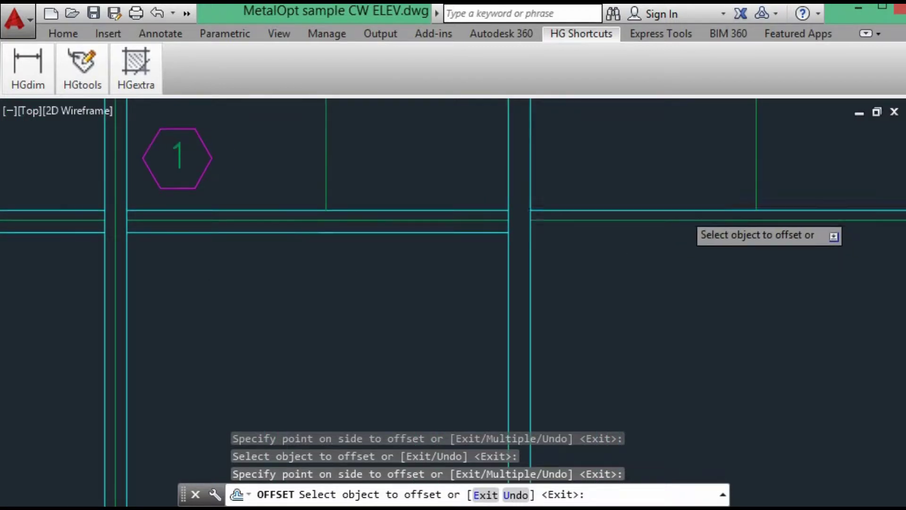
pyautogui.scroll(-4, 678, 247)
pyautogui.scroll(5, 633, 381)
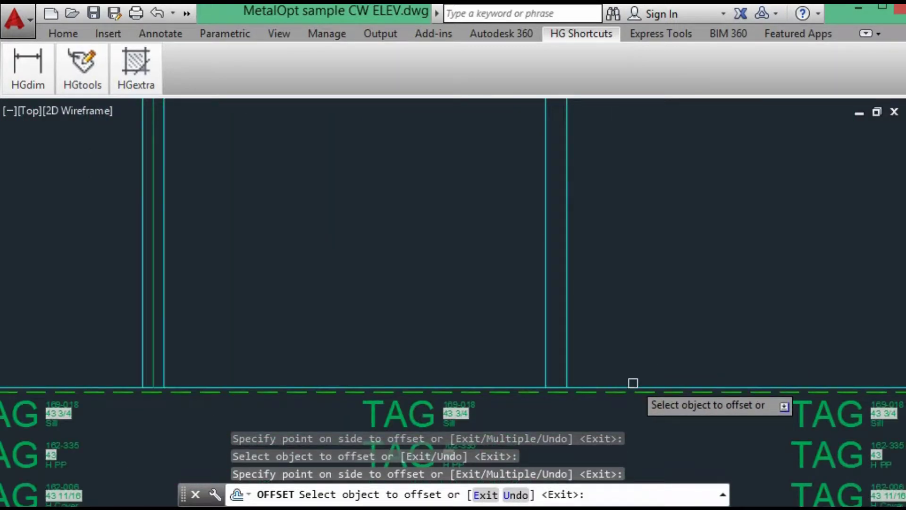
# - Offset the bottom horizontal line 2.5 inches upward
pyautogui.click(630, 385)
pyautogui.click(618, 358)
pyautogui.press('Escape')
# - Trim the new horizontal lines where they overshoot the right jamb and mullions
pyautogui.write('TR')
pyautogui.press('Return')
pyautogui.press('Return')
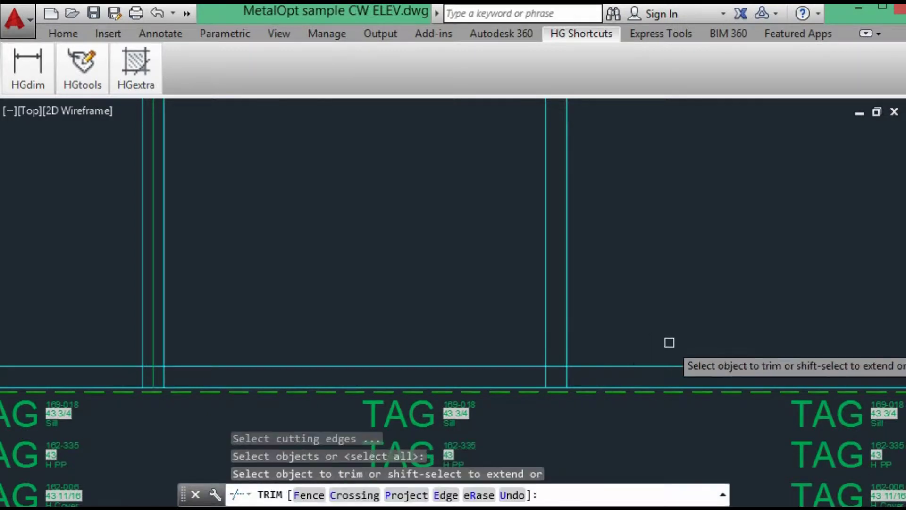
pyautogui.moveTo(670, 342); pyautogui.dragTo(485, 312, button='middle')
pyautogui.scroll(3, 773, 343)
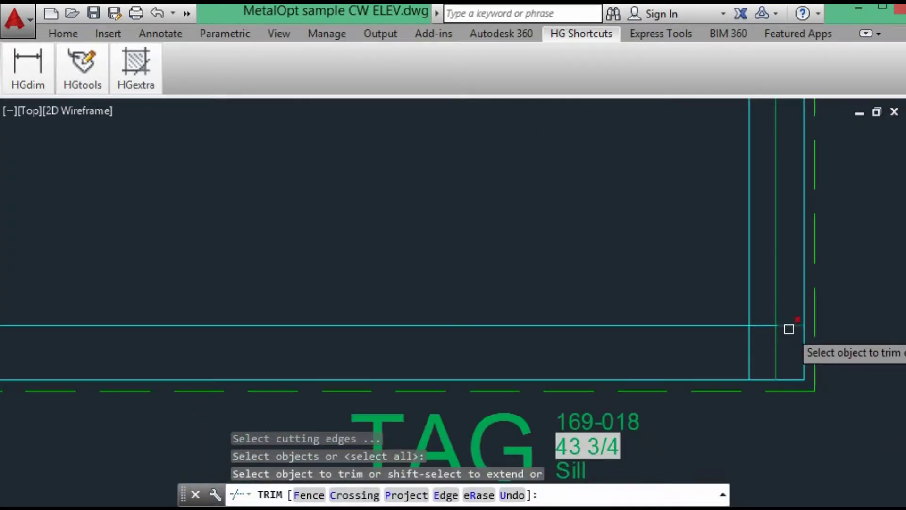
pyautogui.click(777, 326)
pyautogui.moveTo(293, 309); pyautogui.dragTo(165, 287, button='middle')
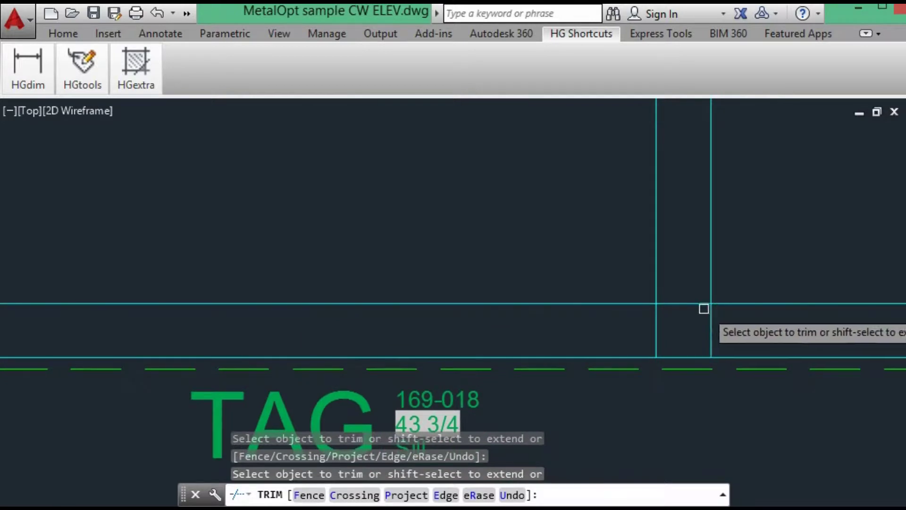
pyautogui.moveTo(703, 307); pyautogui.dragTo(375, 298, button='middle')
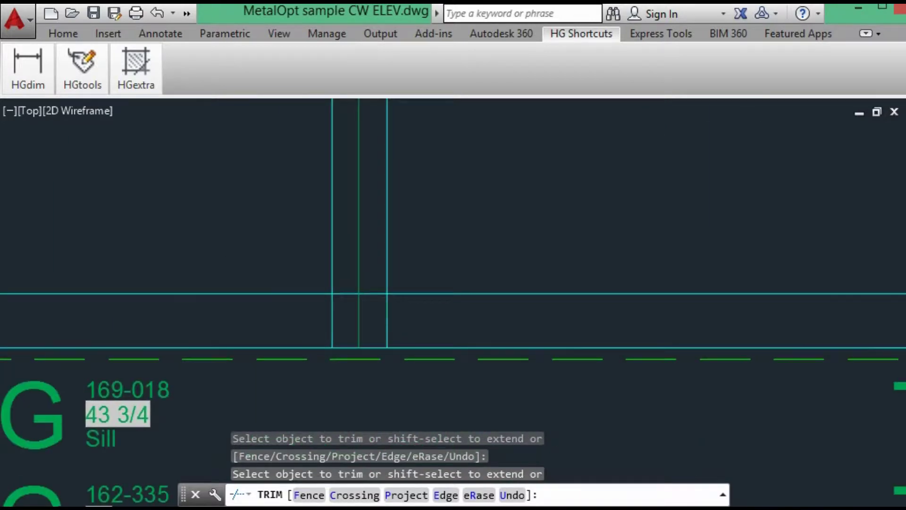
pyautogui.click(371, 293)
pyautogui.moveTo(168, 273)
pyautogui.mouseDown(button='middle')
pyautogui.moveTo(637, 277)
pyautogui.moveTo(19, 288)
pyautogui.mouseUp(button='middle')
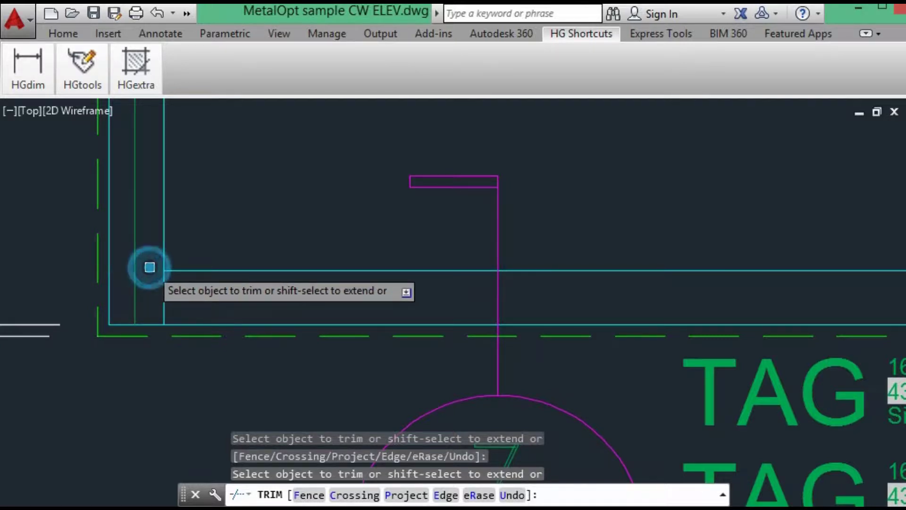
pyautogui.scroll(-5, 352, 215)
pyautogui.press('Return')
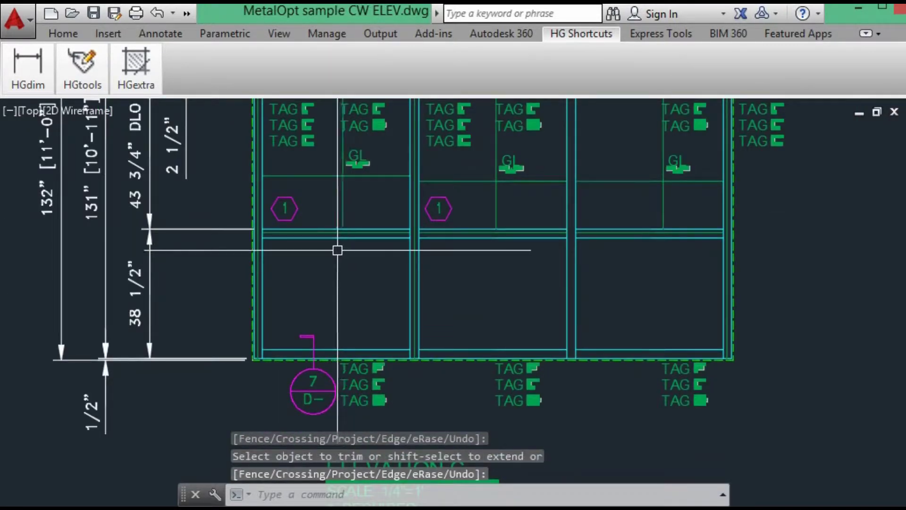
# - Move the three TAG stacks straight down with Ortho, level with the ELEVATION C title
pyautogui.write('m')
pyautogui.press('Return')
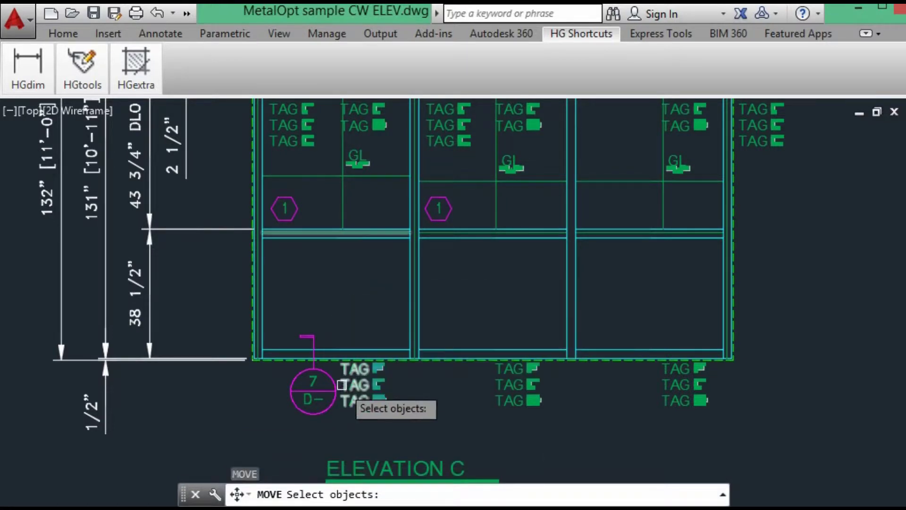
pyautogui.click(356, 370)
pyautogui.click(507, 372)
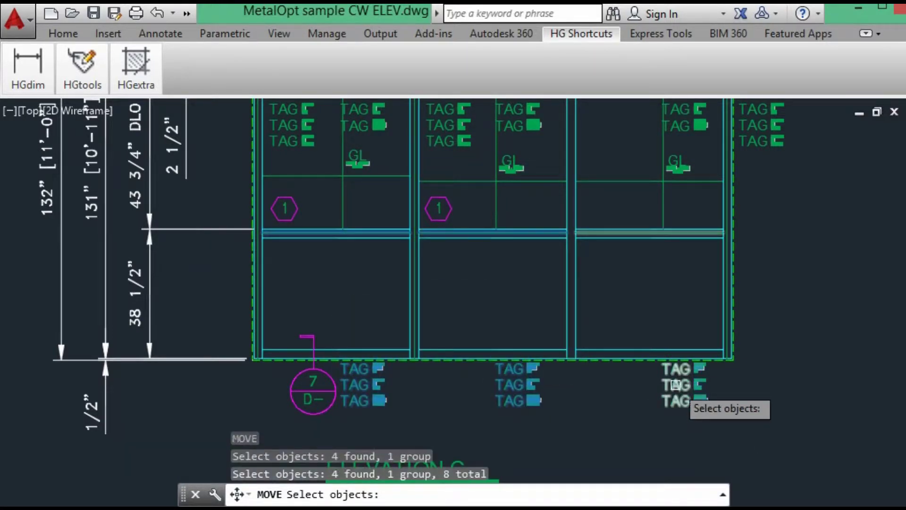
pyautogui.click(676, 385)
pyautogui.moveTo(676, 384); pyautogui.dragTo(647, 338, button='middle')
pyautogui.press('Return')
pyautogui.click(796, 247)
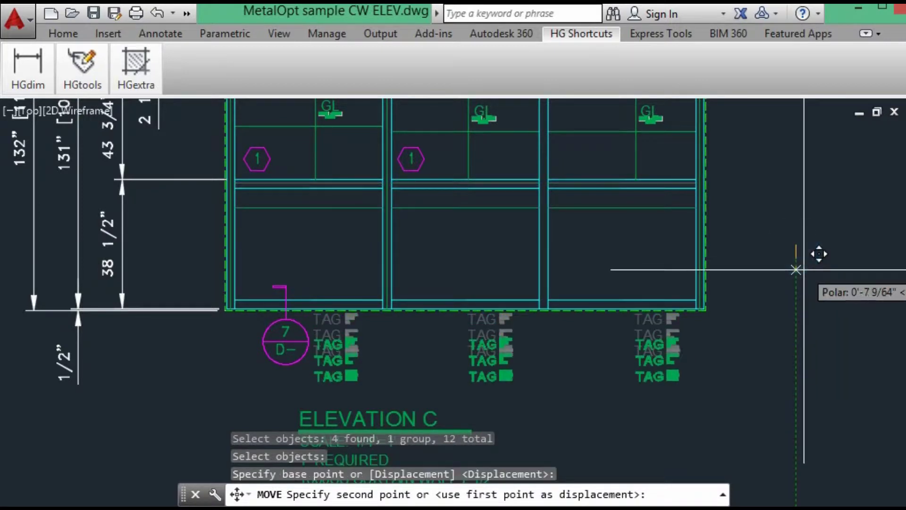
pyautogui.press('F8')
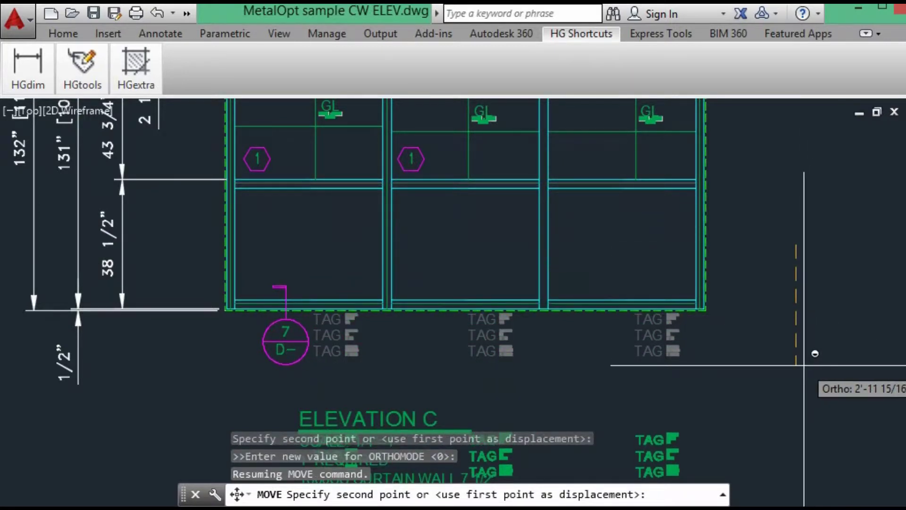
pyautogui.press('Escape')
pyautogui.scroll(-2, 536, 420)
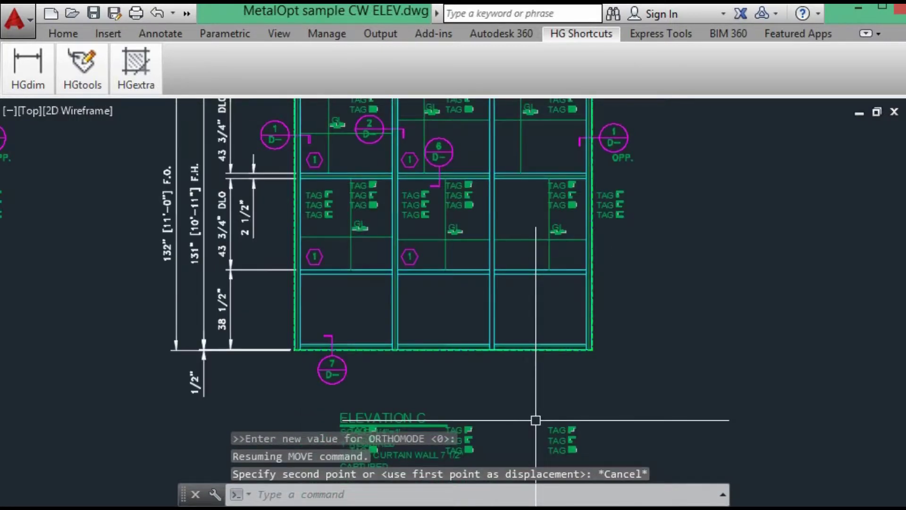
# - Stretch the right tag stack straight up to just below the wall's bottom edge
pyautogui.write('s')
pyautogui.press('Return')
pyautogui.scroll(4, 536, 420)
pyautogui.click(682, 358)
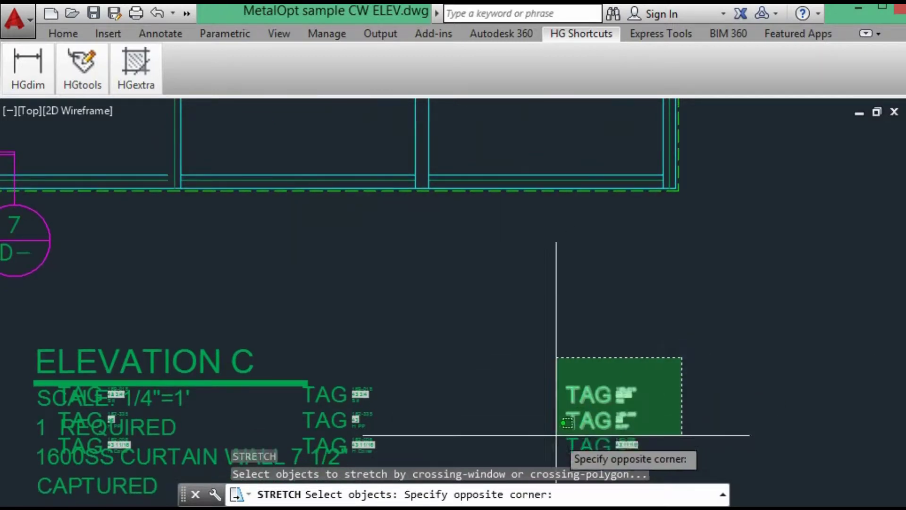
pyautogui.click(542, 457)
pyautogui.press('Return')
pyautogui.click(577, 426)
pyautogui.press('F8')
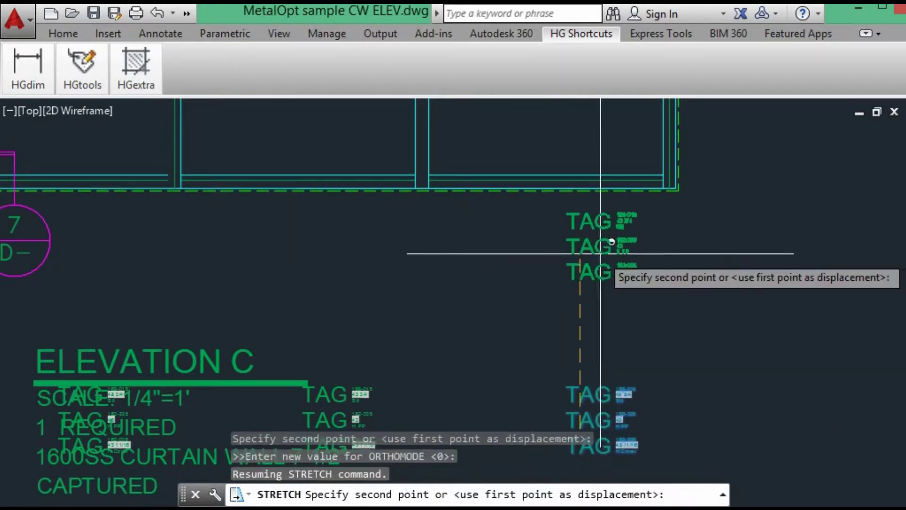
pyautogui.click(582, 248)
# - Stretch the middle stack's three tags up beneath the curtain wall
pyautogui.moveTo(197, 324); pyautogui.dragTo(431, 247, button='middle')
pyautogui.press('Return')
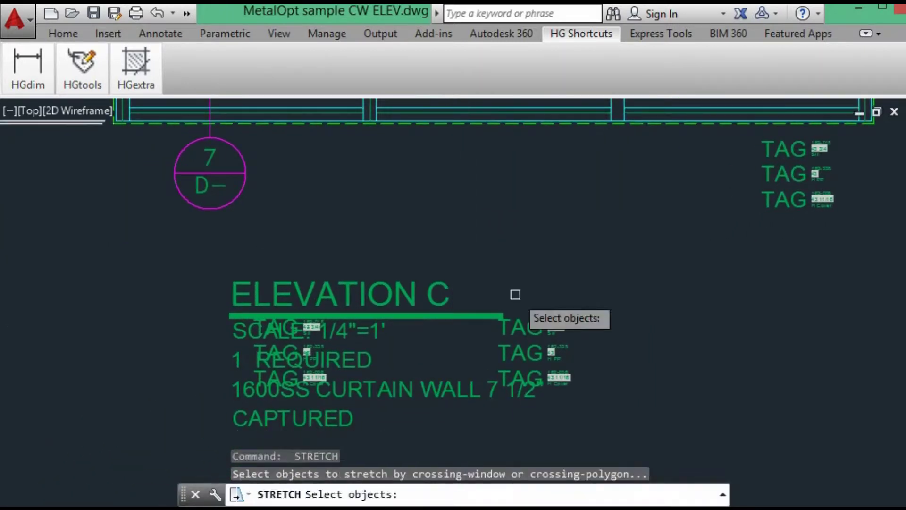
pyautogui.click(520, 327)
pyautogui.click(518, 352)
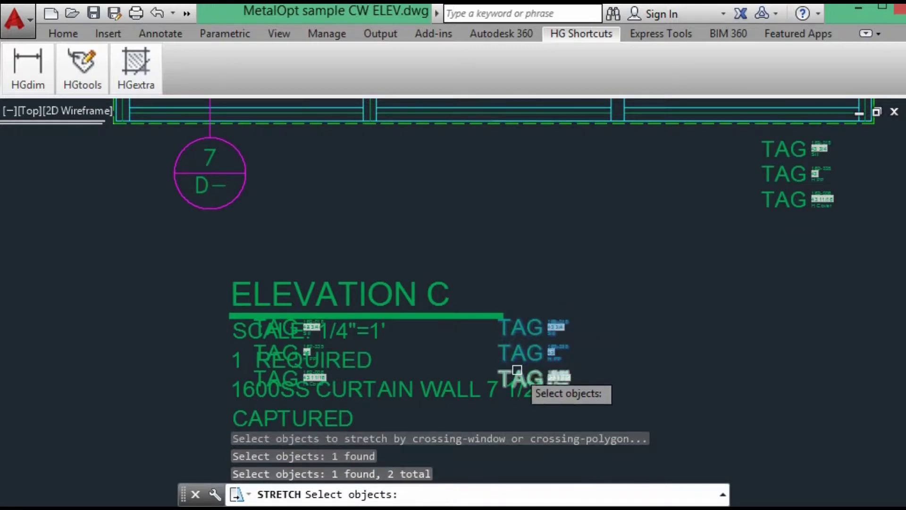
pyautogui.click(517, 370)
pyautogui.press('Return')
pyautogui.click(517, 364)
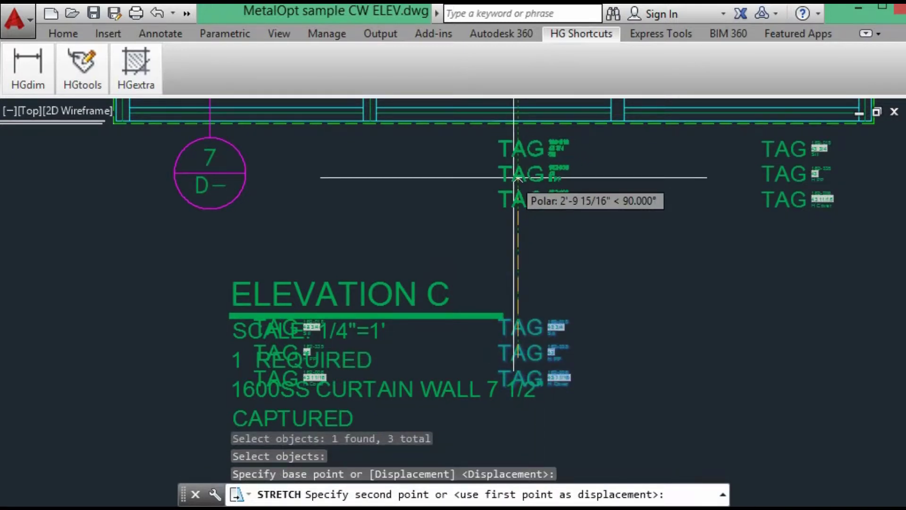
pyautogui.click(517, 178)
# - Raise the left stack's three tags vertically toward the wall's bottom edge
pyautogui.press('Return')
pyautogui.scroll(4, 257, 352)
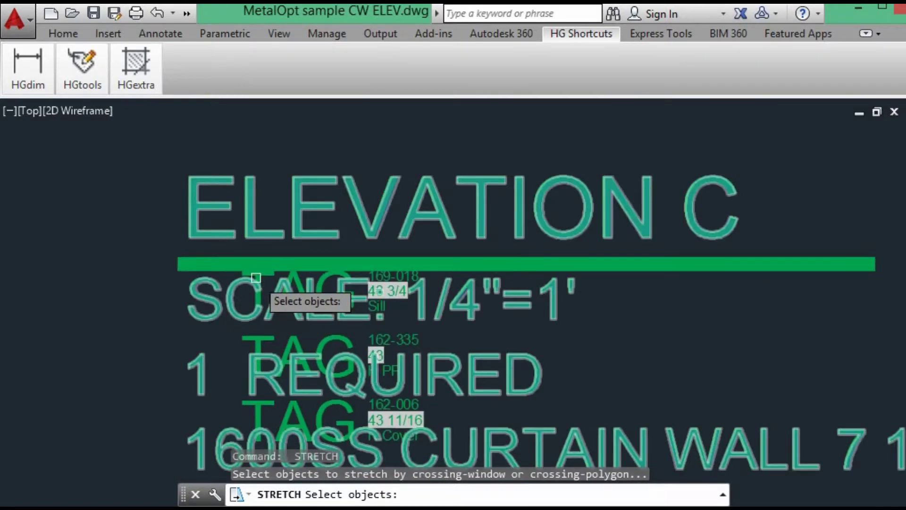
pyautogui.scroll(4, 255, 278)
pyautogui.click(275, 270)
pyautogui.moveTo(249, 376); pyautogui.dragTo(282, 245, button='middle')
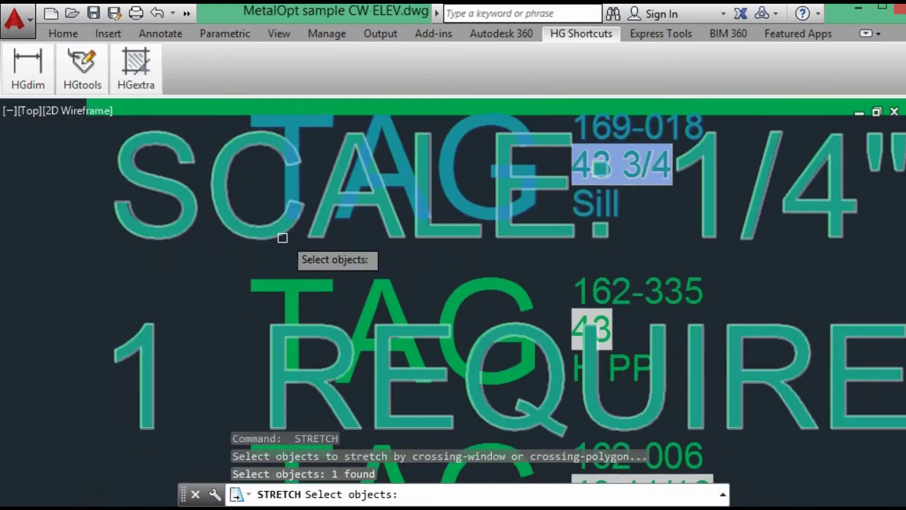
pyautogui.click(273, 282)
pyautogui.moveTo(235, 397)
pyautogui.mouseDown(button='middle')
pyautogui.moveTo(293, 211)
pyautogui.moveTo(344, 405)
pyautogui.mouseUp(button='middle')
pyautogui.click(300, 209)
pyautogui.press('Return')
pyautogui.click(331, 216)
pyautogui.scroll(-6, 331, 217)
pyautogui.moveTo(377, 162); pyautogui.dragTo(384, 273, button='middle')
pyautogui.press('F8')
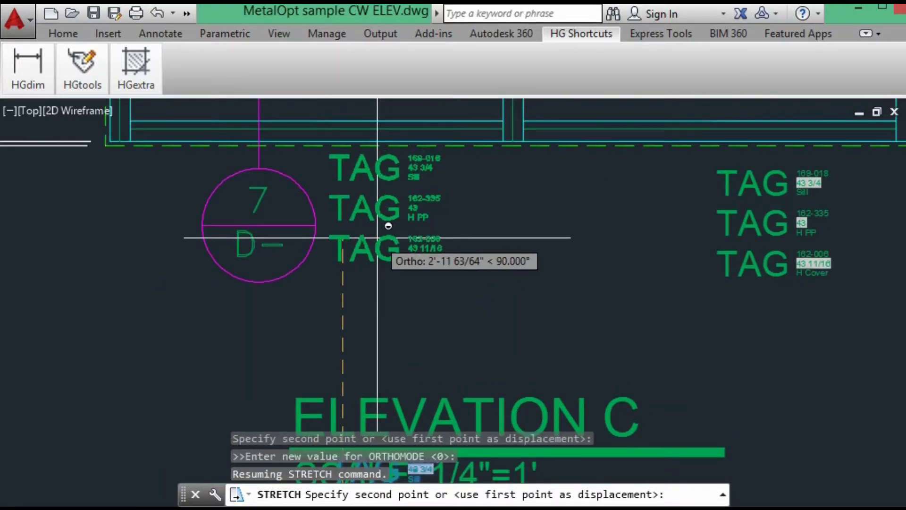
pyautogui.scroll(-4, 378, 239)
pyautogui.moveTo(385, 159)
pyautogui.mouseDown(button='middle')
pyautogui.moveTo(391, 269)
pyautogui.moveTo(326, 282)
pyautogui.moveTo(320, 306)
pyautogui.mouseUp(button='middle')
# - Start a CP copy and select the left, middle and right bays' middle-row TAG stacks
pyautogui.press('Escape')
pyautogui.press('Escape')
pyautogui.write('CP')
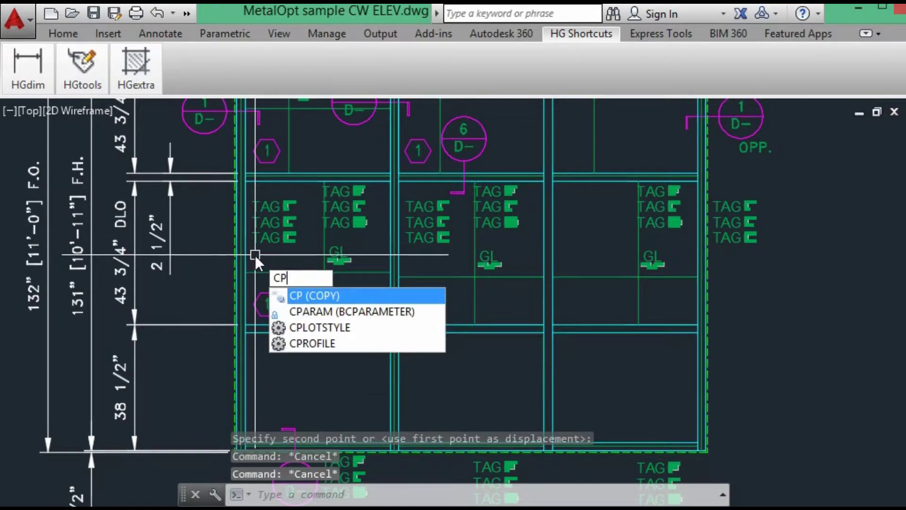
pyautogui.press('Return')
pyautogui.click(338, 196)
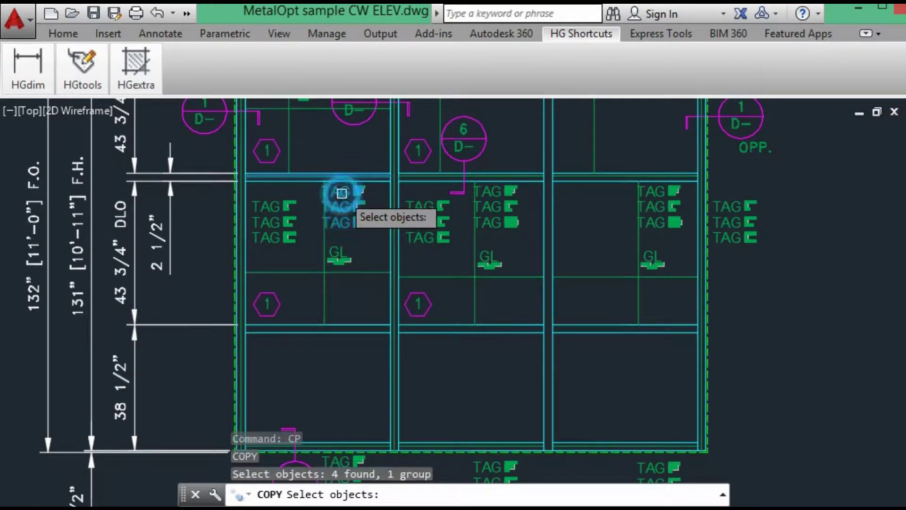
pyautogui.click(493, 191)
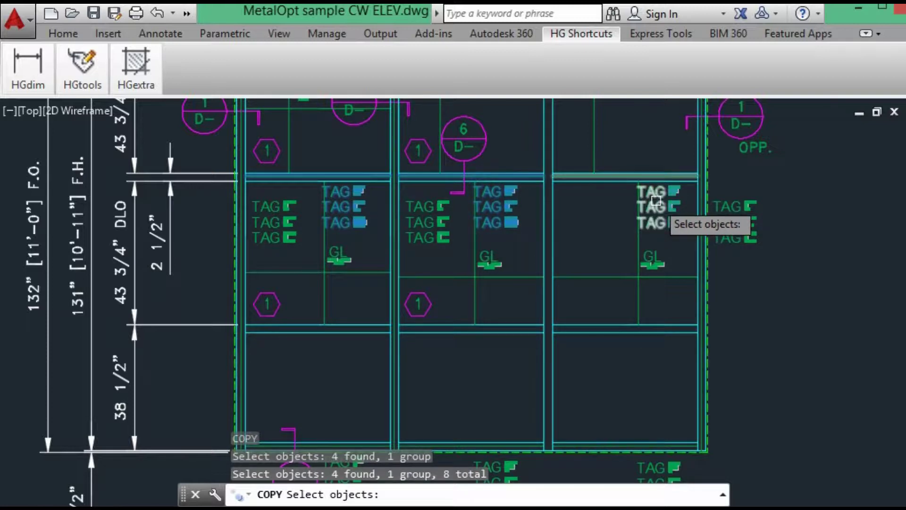
pyautogui.click(656, 193)
pyautogui.scroll(4, 519, 199)
pyautogui.press('Return')
# - Copy them from a transom base point down into the bottom row of bays
pyautogui.click(187, 142)
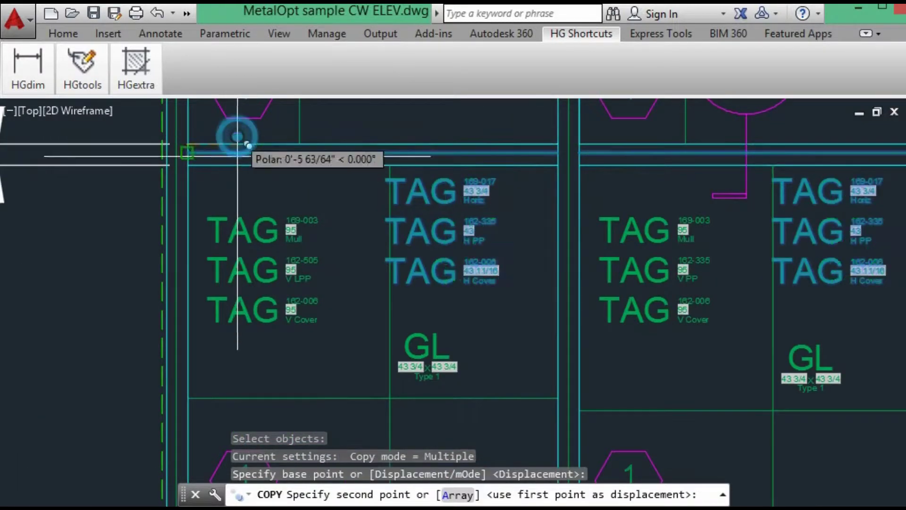
pyautogui.moveTo(235, 198); pyautogui.dragTo(253, 148, button='middle')
pyautogui.click(233, 324)
pyautogui.scroll(-5, 226, 321)
pyautogui.press('Return')
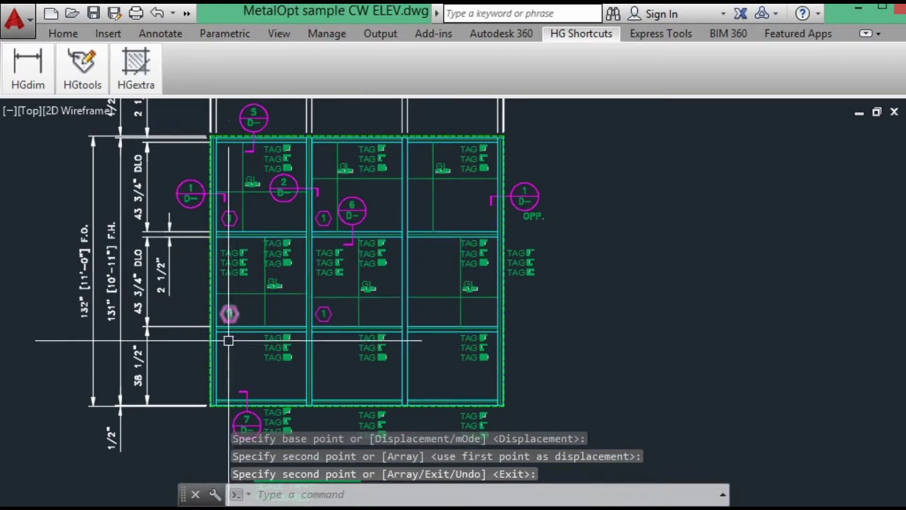
pyautogui.moveTo(233, 317); pyautogui.dragTo(236, 324, button='middle')
pyautogui.scroll(8, 237, 302)
pyautogui.scroll(-2, 233, 282)
pyautogui.moveTo(236, 274)
pyautogui.mouseDown(button='middle')
pyautogui.moveTo(467, 298)
pyautogui.moveTo(589, 297)
pyautogui.mouseUp(button='middle')
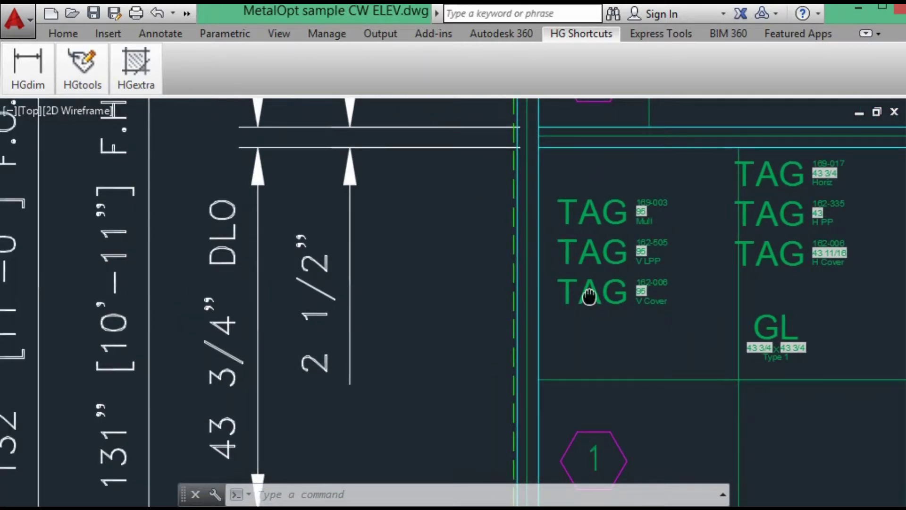
# - Zoom in on the copied tags and regenerate with RE so their lengths read 131 instead of 95
pyautogui.scroll(-3, 590, 296)
pyautogui.scroll(3, 617, 271)
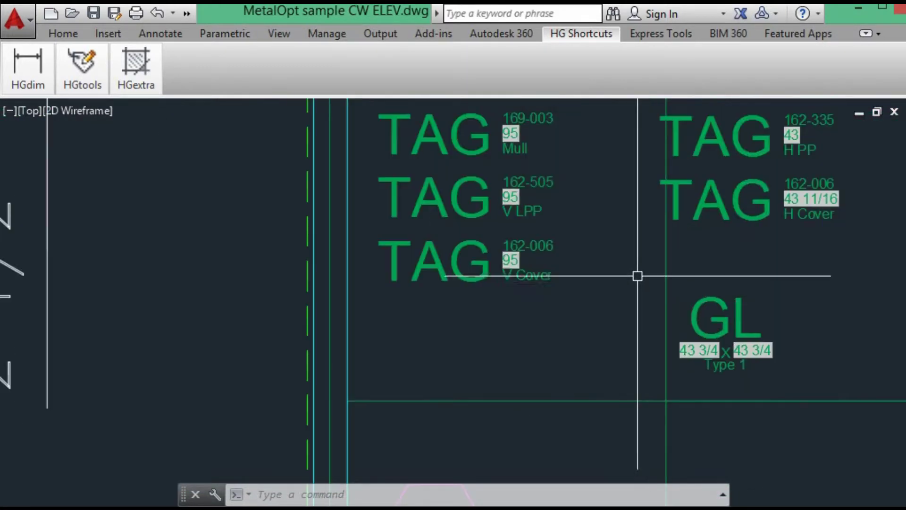
pyautogui.scroll(2, 532, 222)
pyautogui.moveTo(532, 222); pyautogui.dragTo(524, 295, button='middle')
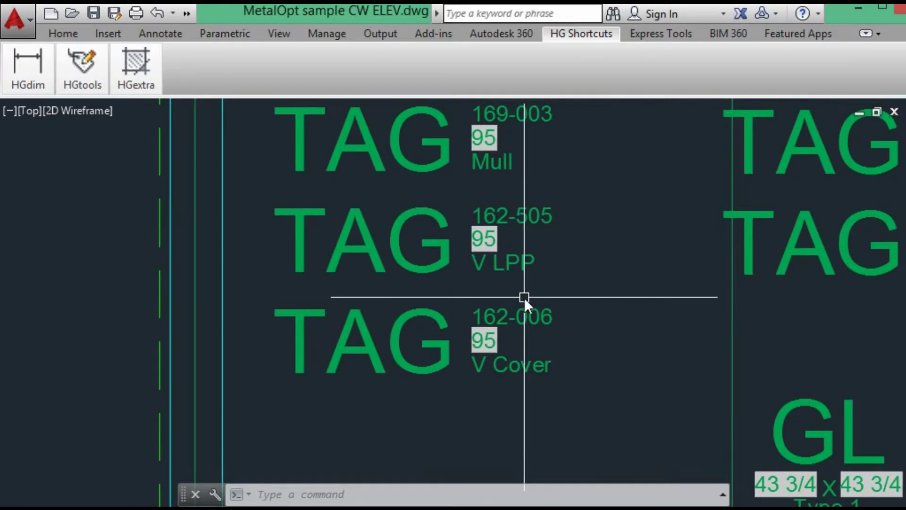
pyautogui.write('RE')
pyautogui.press('Return')
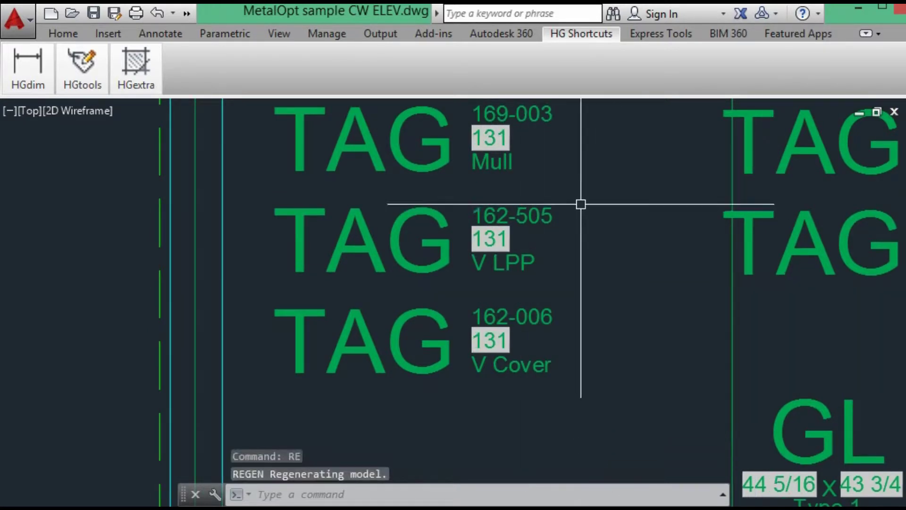
# - Zoom out to review the whole curtain wall grid
pyautogui.scroll(-4, 502, 311)
pyautogui.scroll(-3, 542, 321)
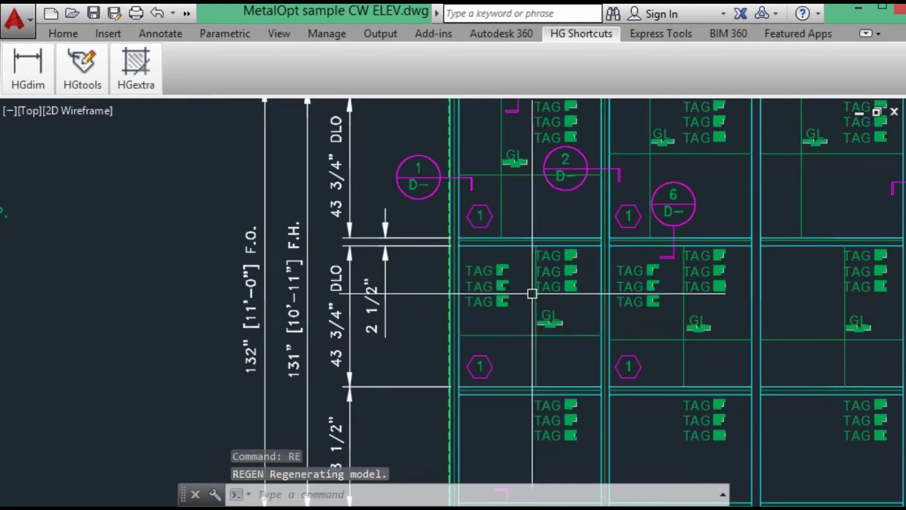
pyautogui.scroll(5, 535, 289)
pyautogui.scroll(-5, 471, 365)
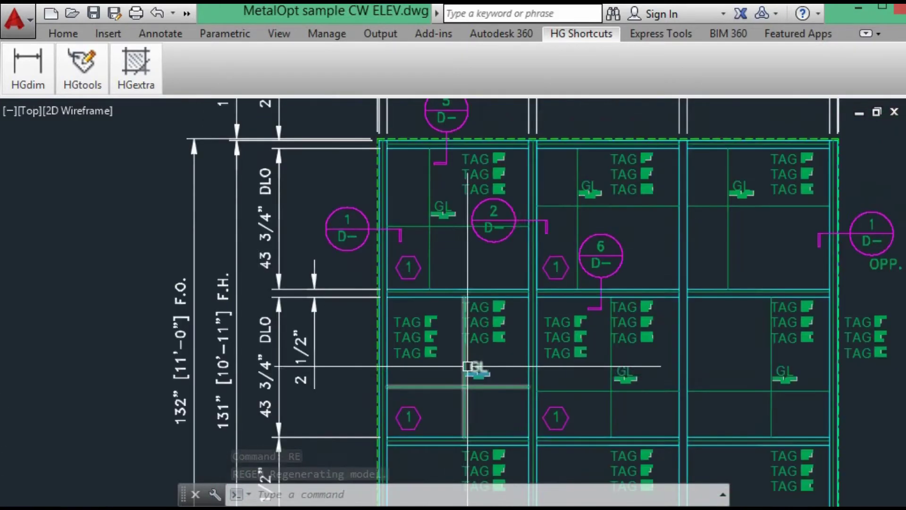
pyautogui.scroll(-3, 471, 365)
pyautogui.moveTo(528, 370)
pyautogui.mouseDown(button='middle')
pyautogui.moveTo(443, 324)
pyautogui.moveTo(386, 310)
pyautogui.moveTo(345, 320)
pyautogui.moveTo(328, 274)
pyautogui.mouseUp(button='middle')
pyautogui.scroll(2, 360, 317)
# - Copy the left, middle and right GL tag and glass-line groups from the mullion–transom crossing into the bottom-row panes
pyautogui.write('p')
pyautogui.press('Return')
pyautogui.click(315, 256)
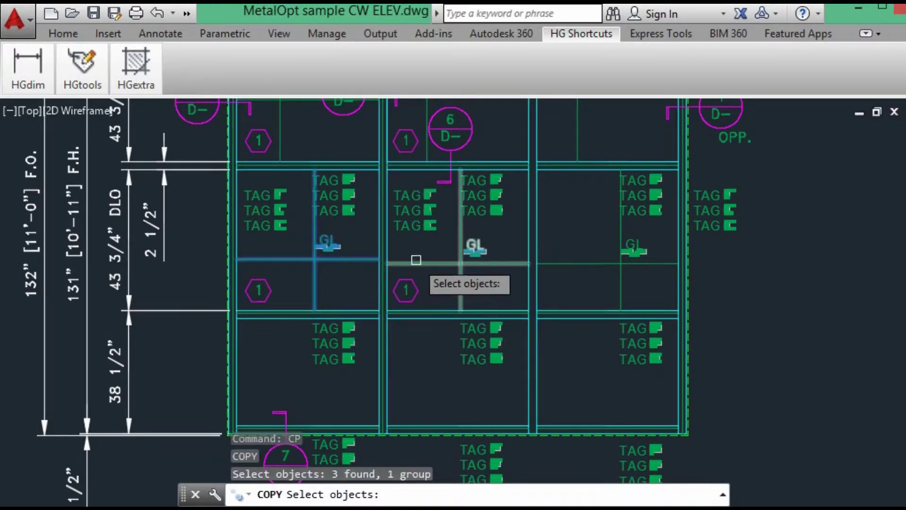
pyautogui.click(415, 263)
pyautogui.click(586, 263)
pyautogui.press('Return')
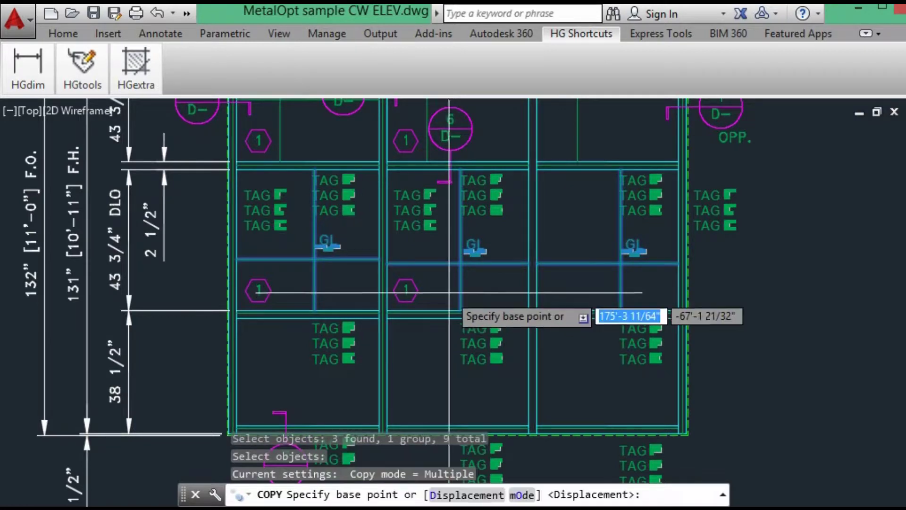
pyautogui.click(461, 311)
pyautogui.scroll(5, 445, 399)
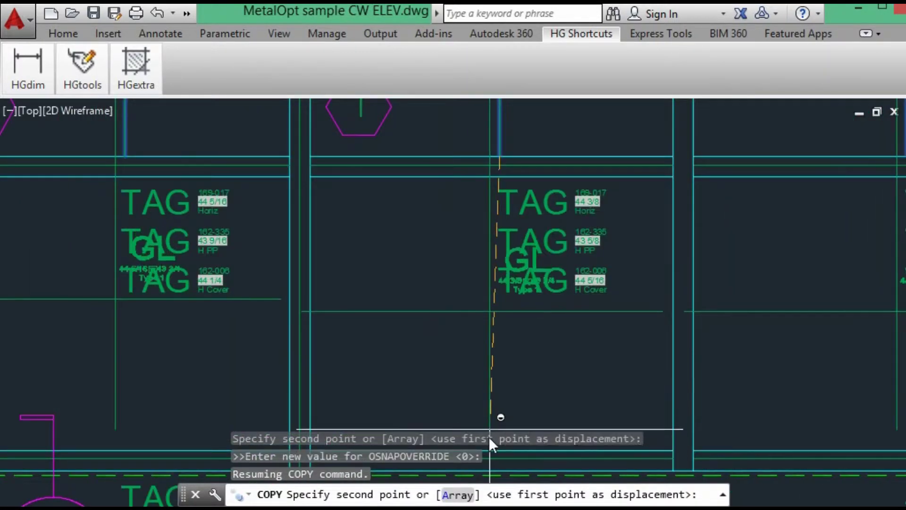
pyautogui.click(500, 449)
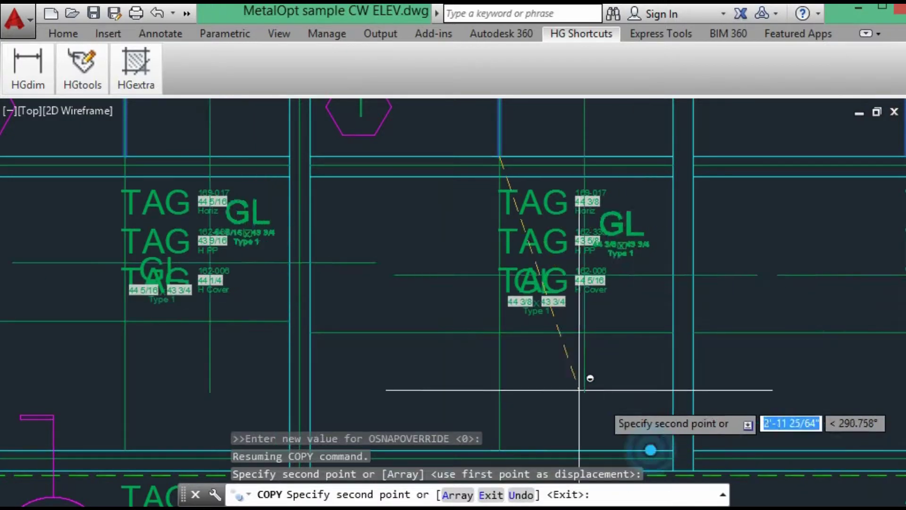
pyautogui.press('Escape')
# - Begin a trim using a horizontal line as the cutting edge, framing both lower bays
pyautogui.write('ts or')
pyautogui.press('Return')
pyautogui.click(531, 175)
pyautogui.scroll(4, 506, 178)
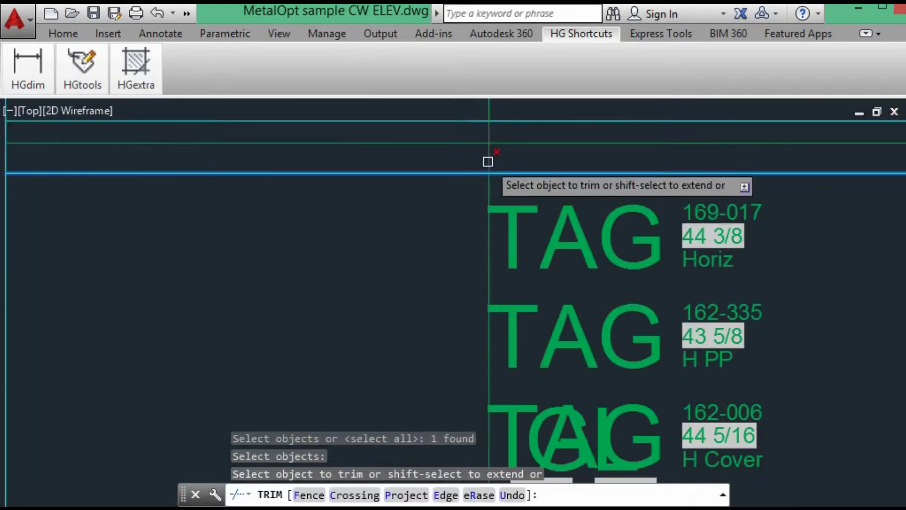
pyautogui.scroll(-5, 488, 161)
pyautogui.moveTo(200, 220); pyautogui.dragTo(318, 237, button='middle')
# - Trim the lower-left bay's vertical glass line back to the horizontal line beneath the transom
pyautogui.press('Return')
pyautogui.press('Return')
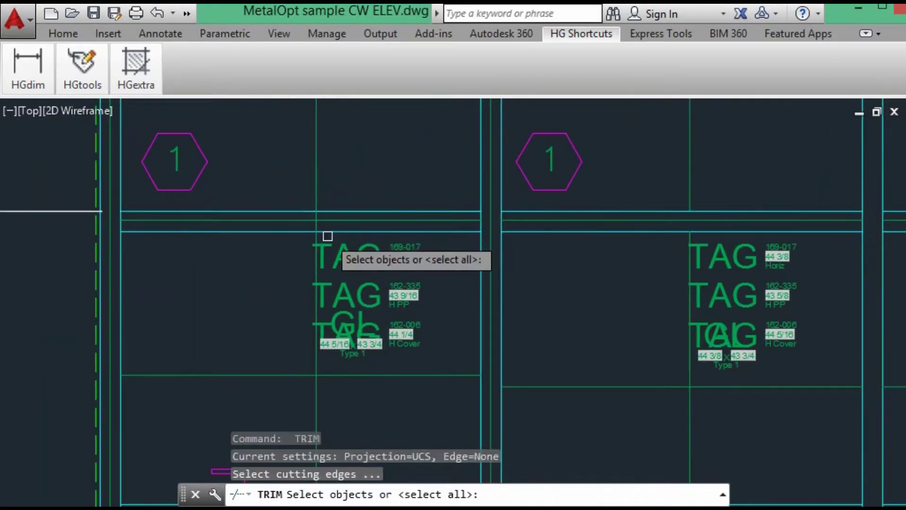
pyautogui.click(327, 234)
pyautogui.scroll(4, 316, 229)
pyautogui.press('Return')
pyautogui.click(305, 216)
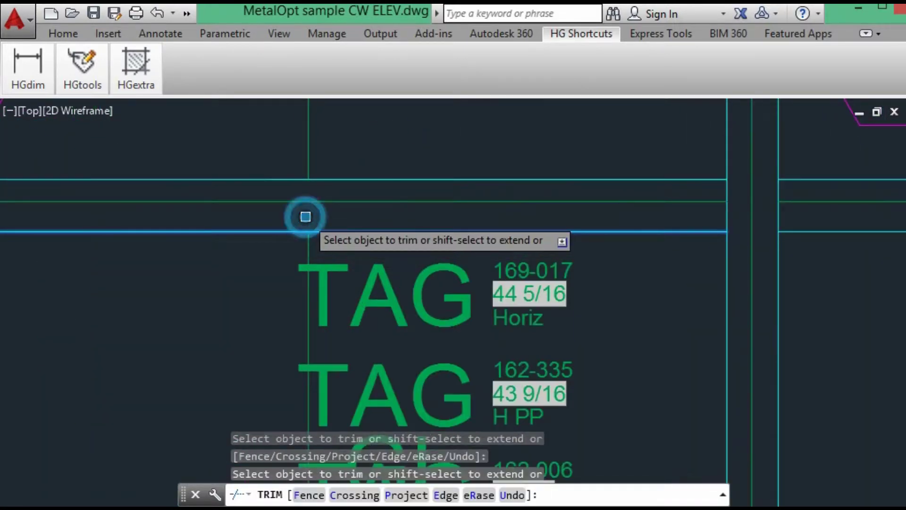
pyautogui.scroll(-5, 306, 217)
pyautogui.moveTo(533, 231); pyautogui.dragTo(492, 233, button='middle')
pyautogui.scroll(5, 573, 194)
pyautogui.press('Return')
pyautogui.press('Return')
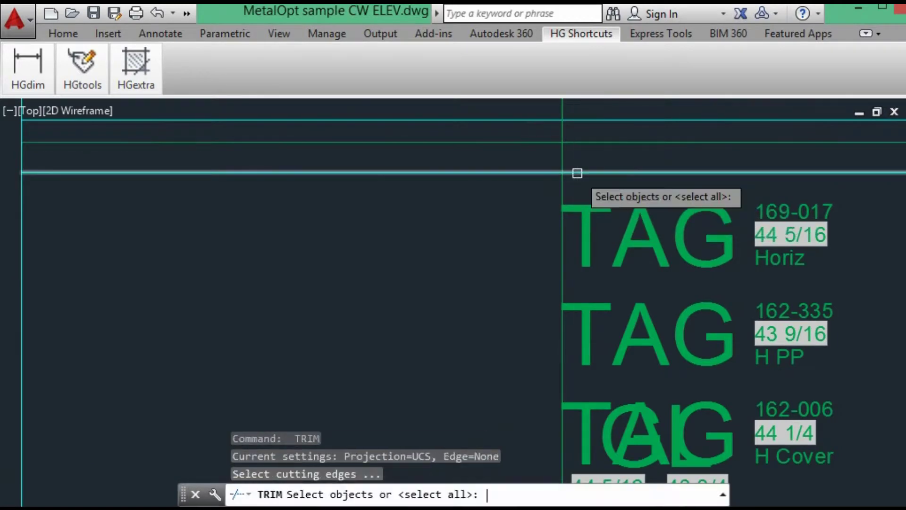
# - Trim the next bay's glass line at its horizontal cutting edge
pyautogui.click(577, 173)
pyautogui.press('Return')
pyautogui.scroll(-5, 566, 178)
pyautogui.press('Return')
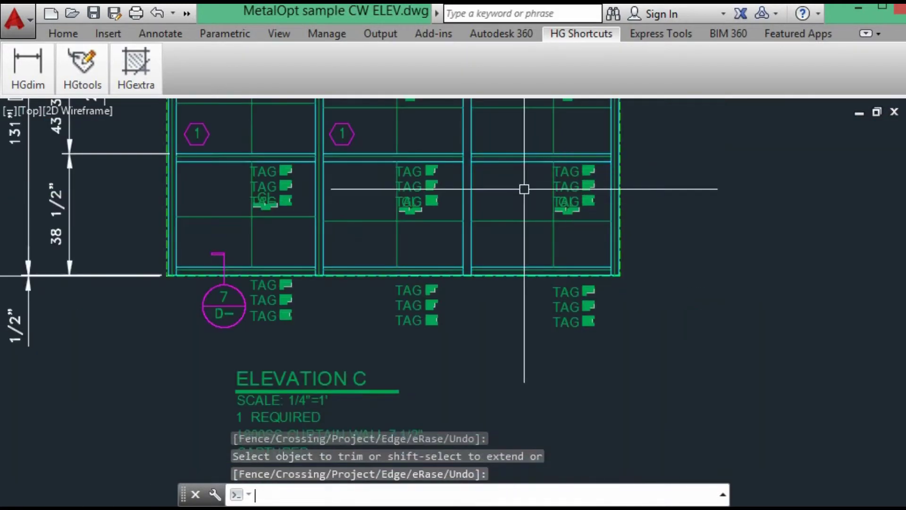
# - Stretch the first overlapping GL tag down and left, clear of the TAG labels
pyautogui.write('s')
pyautogui.press('Return')
pyautogui.scroll(6, 226, 196)
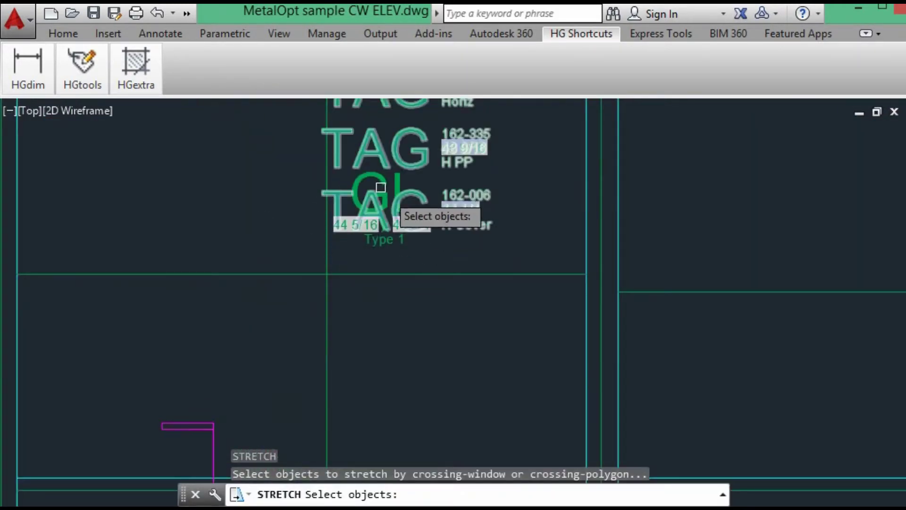
pyautogui.click(377, 175)
pyautogui.press('Return')
pyautogui.click(376, 175)
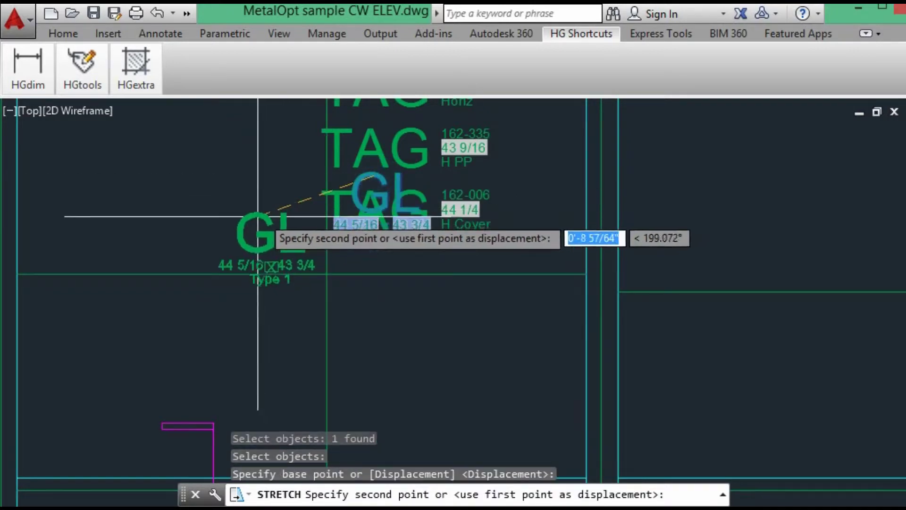
pyautogui.click(268, 279)
# - Stretch the next GL glass tag further right, away from the TAGs
pyautogui.press('Return')
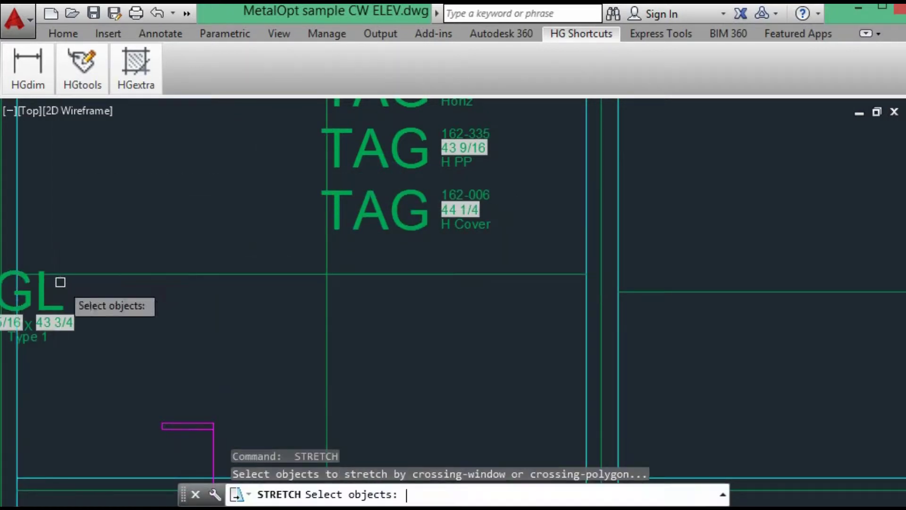
pyautogui.click(45, 289)
pyautogui.press('Return')
pyautogui.click(45, 290)
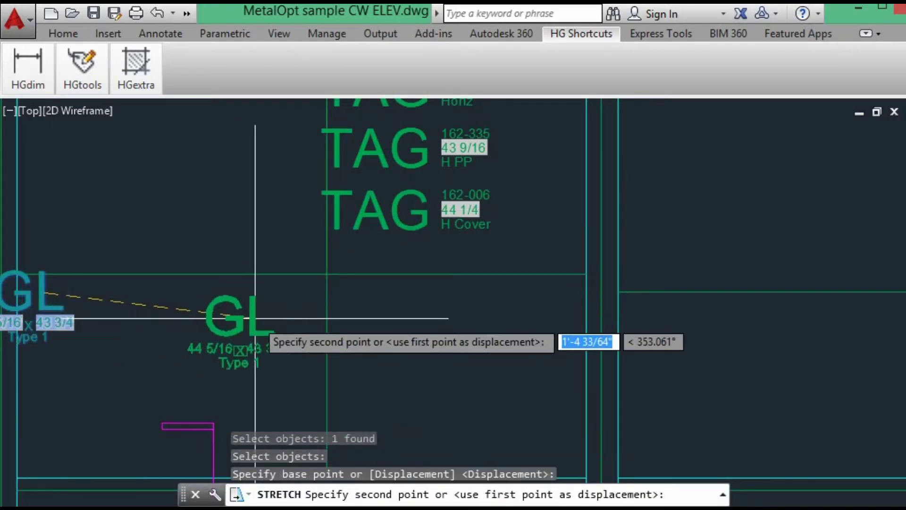
pyautogui.click(279, 302)
# - Shift the GL tag hidden behind the TAGs to the left, clear of them
pyautogui.press('Return')
pyautogui.scroll(-2, 724, 308)
pyautogui.scroll(4, 396, 255)
pyautogui.click(404, 195)
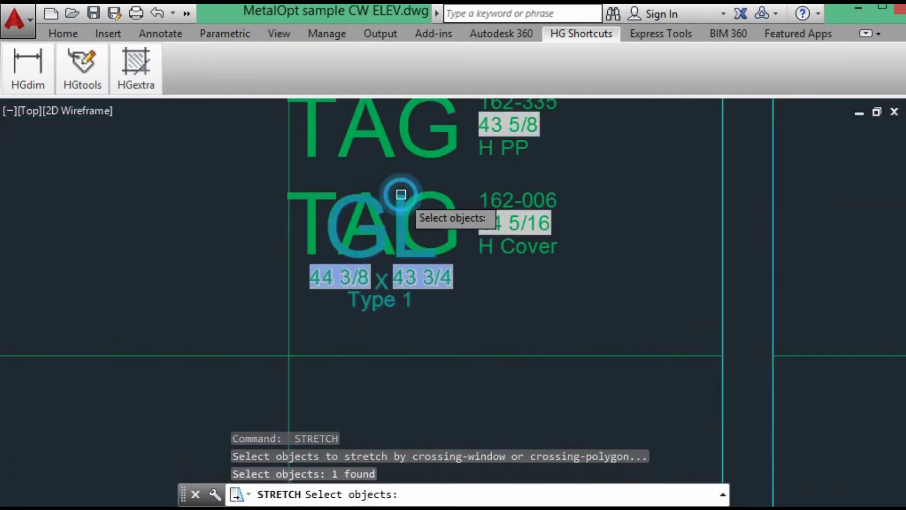
pyautogui.press('Return')
pyautogui.click(478, 283)
pyautogui.click(247, 292)
# - Move the GL tag behind the lower TAG clear of the stack and review the elevation
pyautogui.press('Return')
pyautogui.scroll(-4, 250, 297)
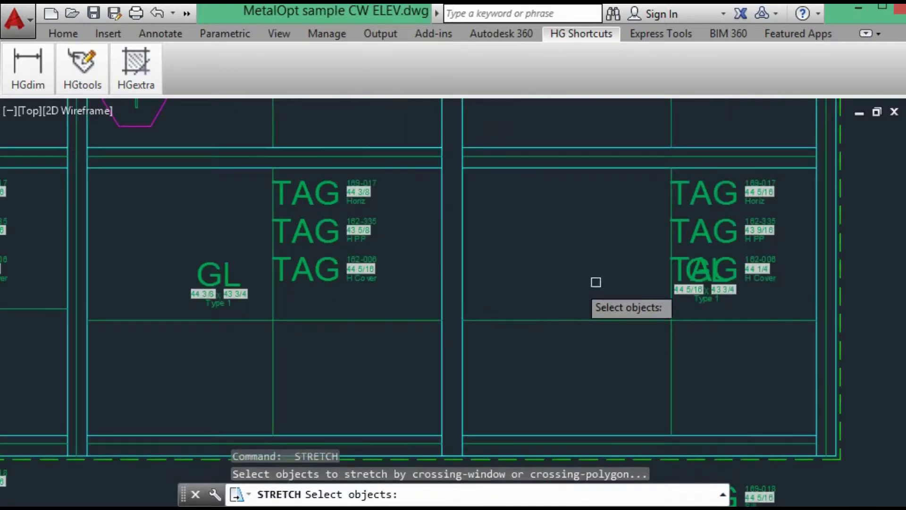
pyautogui.scroll(4, 689, 267)
pyautogui.click(680, 243)
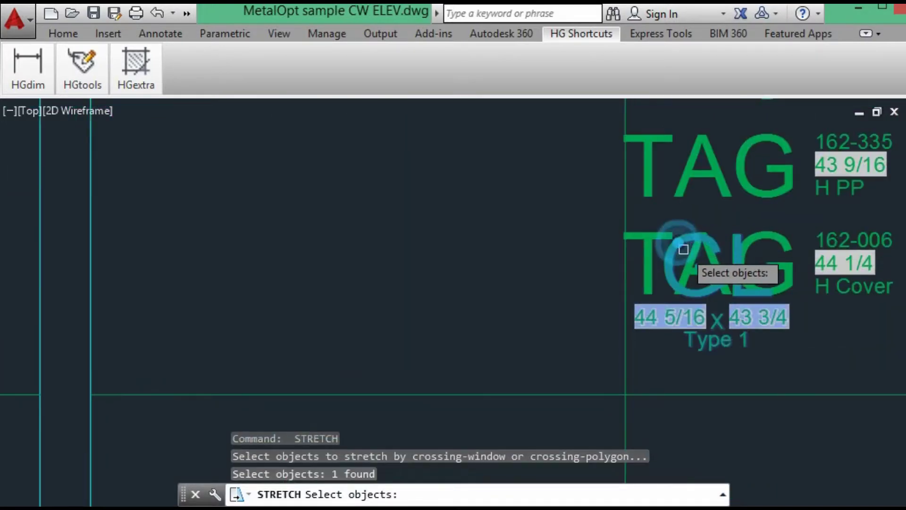
pyautogui.press('Return')
pyautogui.click(685, 259)
pyautogui.click(424, 294)
pyautogui.scroll(-5, 321, 271)
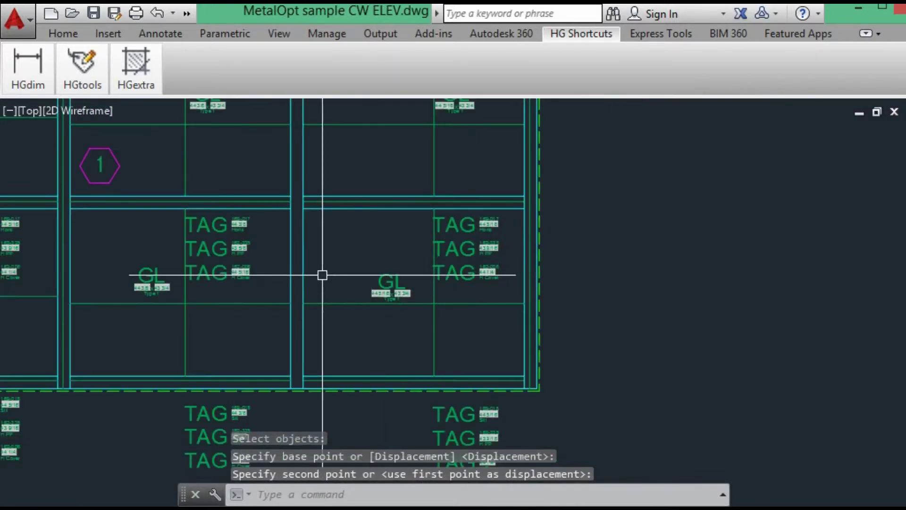
pyautogui.scroll(-3, 365, 267)
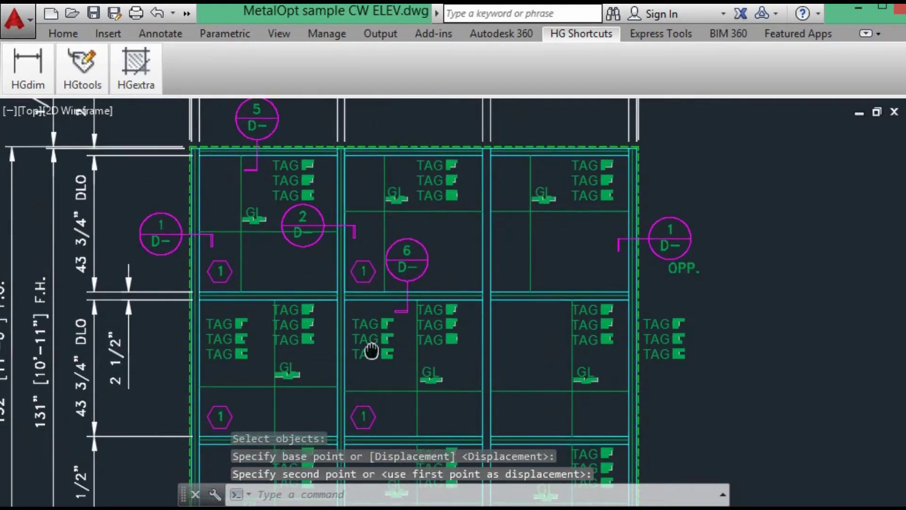
pyautogui.moveTo(359, 364); pyautogui.dragTo(367, 316, button='middle')
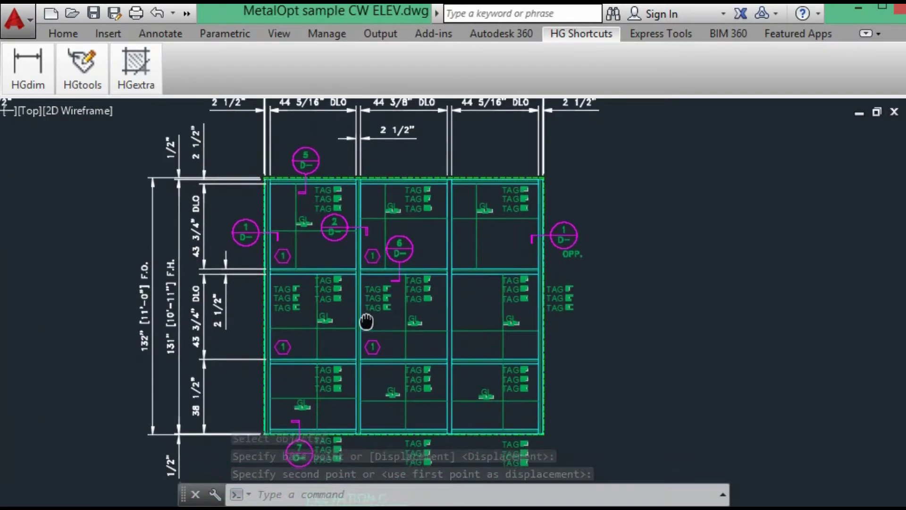
pyautogui.scroll(2, 362, 232)
pyautogui.scroll(2, 362, 233)
pyautogui.scroll(-4, 361, 230)
# - Copy two hexagon "1" glazing marks from a line endpoint down into the lower row of bays
pyautogui.write('co')
pyautogui.press('Return')
pyautogui.scroll(4, 334, 369)
pyautogui.click(211, 297)
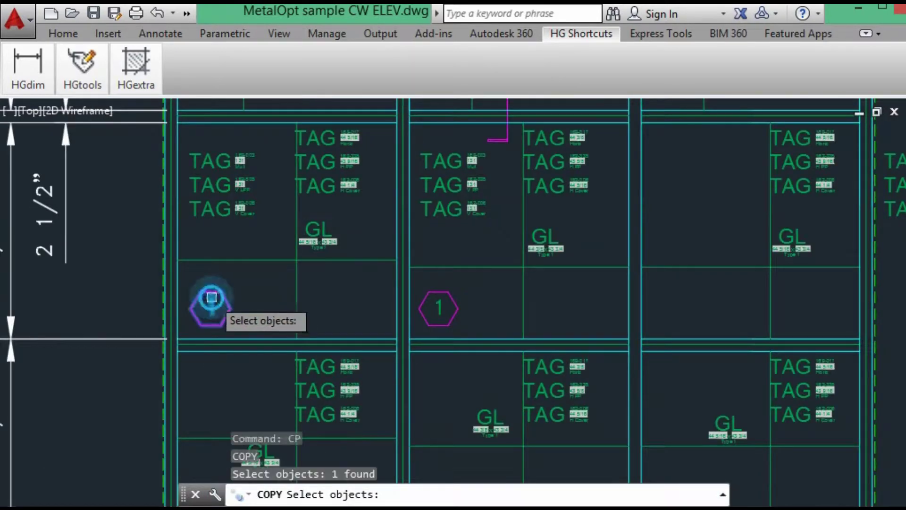
pyautogui.click(435, 290)
pyautogui.press('Return')
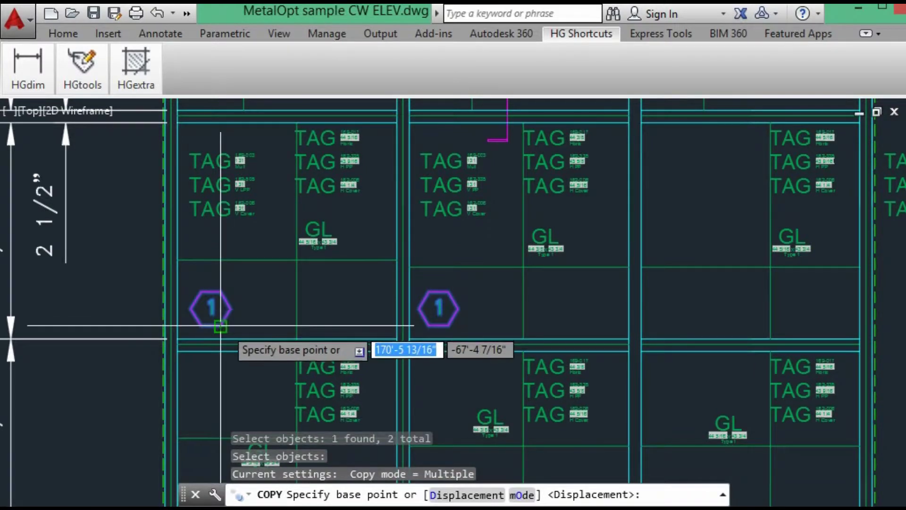
pyautogui.click(176, 339)
pyautogui.moveTo(214, 468); pyautogui.dragTo(214, 339, button='middle')
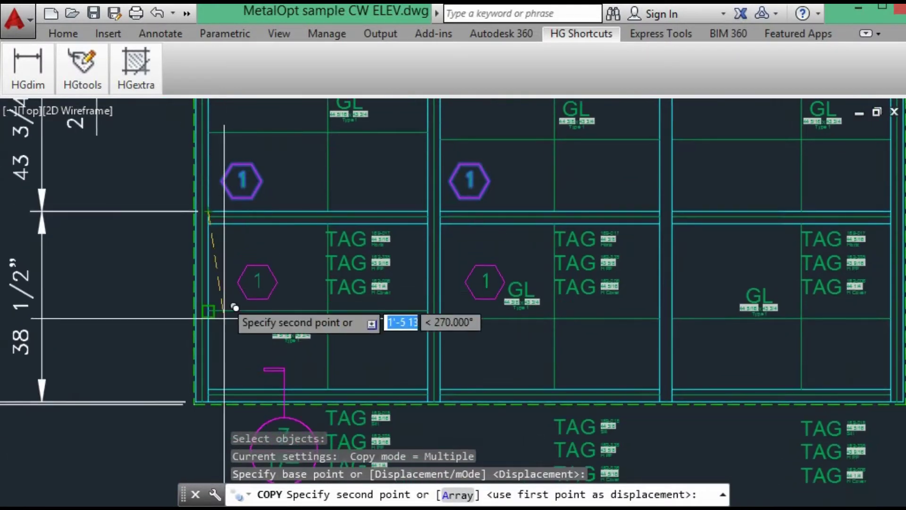
pyautogui.click(218, 378)
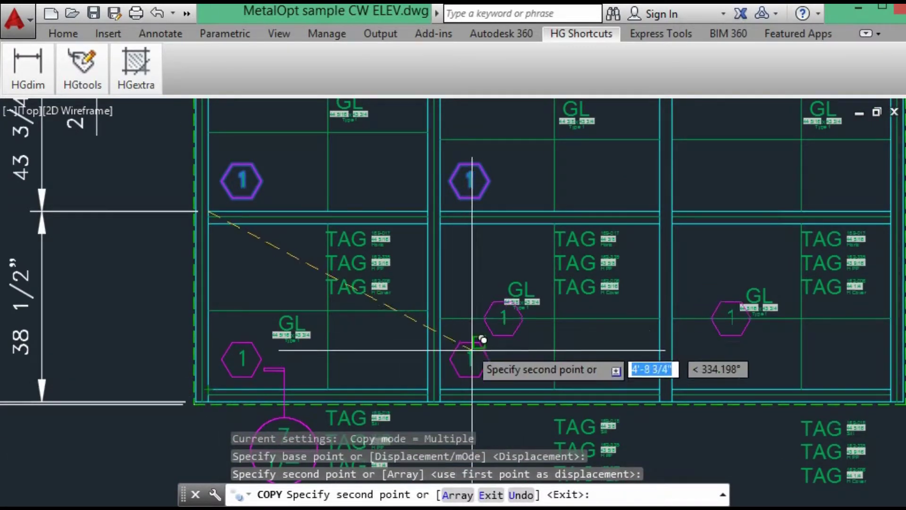
# - Copy the middle and upper hexagon marks across into the right-hand bay
pyautogui.press('Return')
pyautogui.press('Return')
pyautogui.click(473, 347)
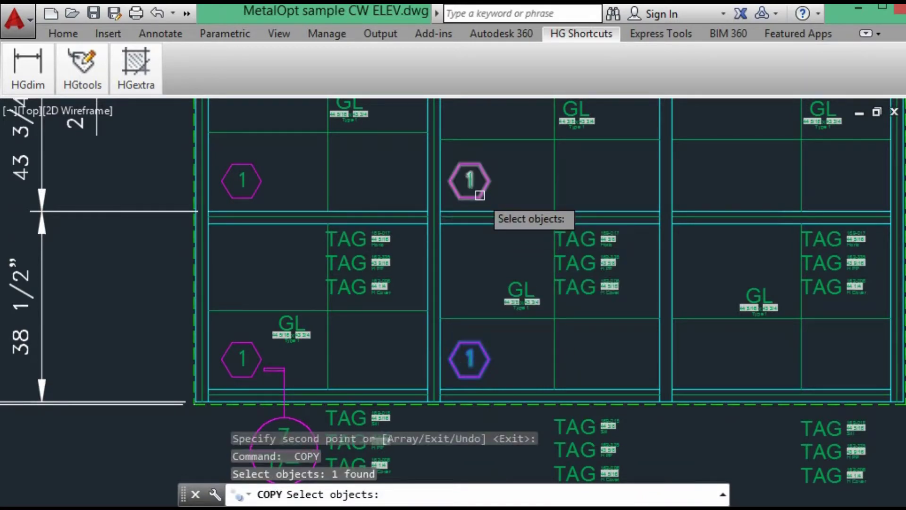
pyautogui.click(470, 182)
pyautogui.moveTo(469, 152); pyautogui.dragTo(475, 377, button='middle')
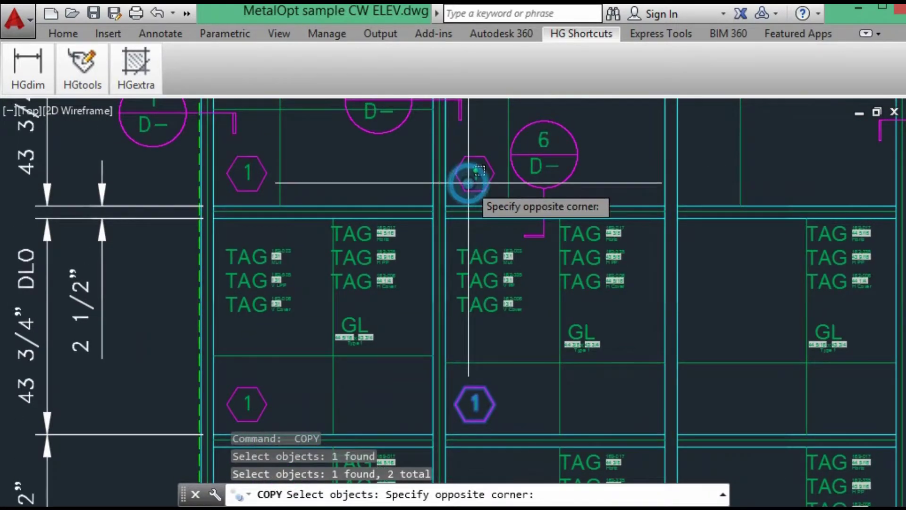
pyautogui.click(456, 193)
pyautogui.press('Return')
pyautogui.click(446, 204)
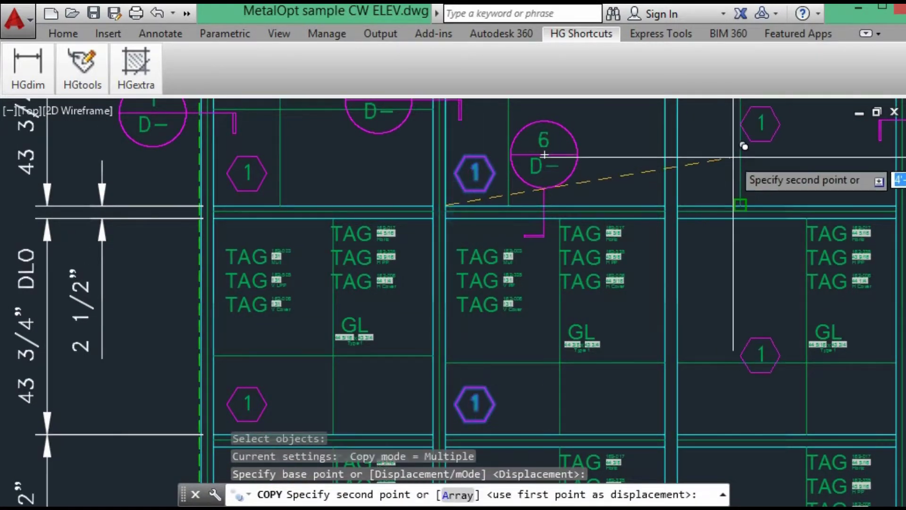
pyautogui.click(684, 201)
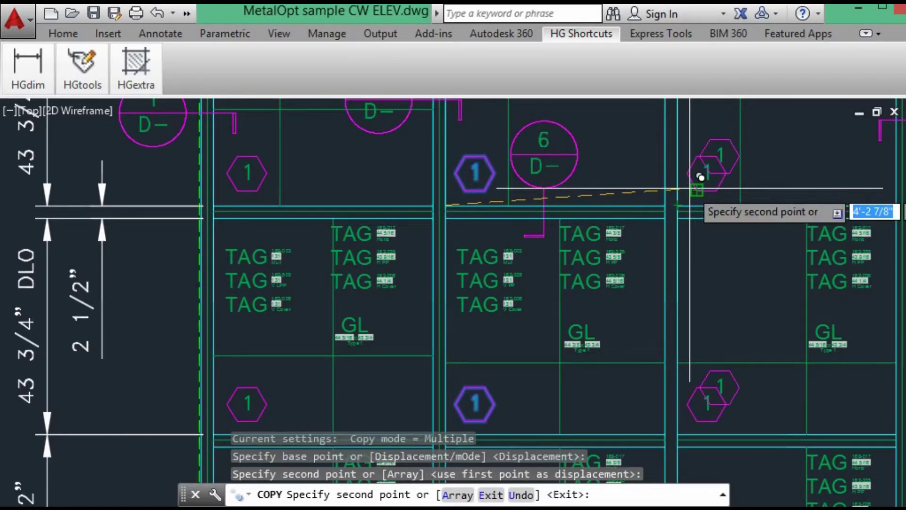
pyautogui.press('Return')
pyautogui.scroll(-5, 694, 184)
pyautogui.moveTo(690, 188); pyautogui.dragTo(661, 241, button='middle')
pyautogui.scroll(2, 655, 250)
# - Set the GL attribute of the three top-row hexagon blocks to 3 in Quick Properties
pyautogui.click(654, 250)
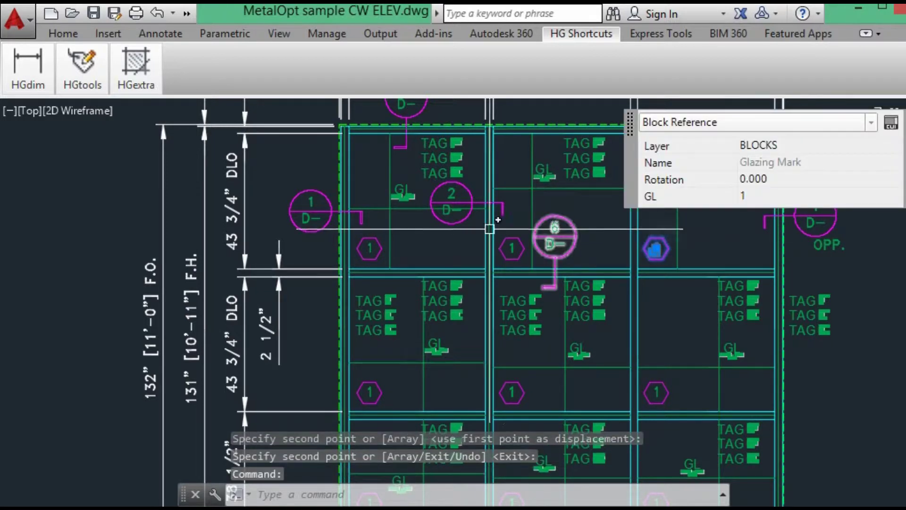
pyautogui.click(511, 245)
pyautogui.click(366, 238)
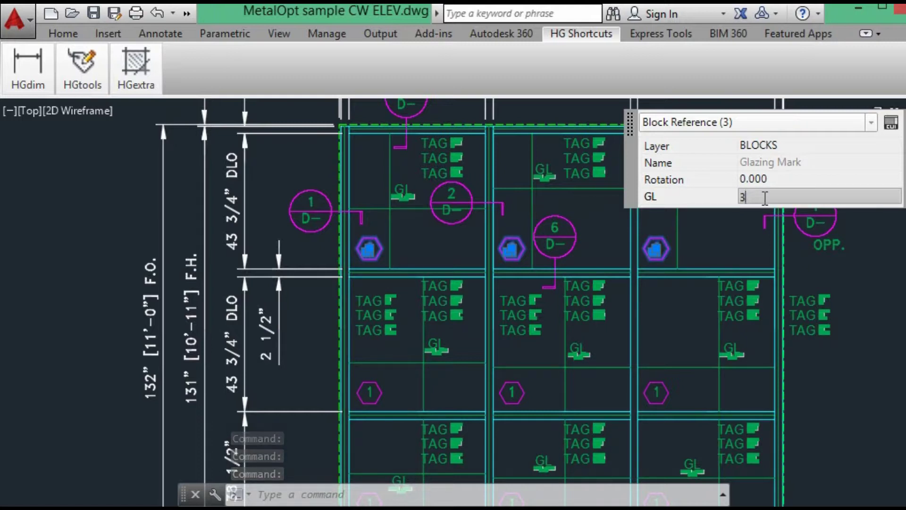
pyautogui.press('Return')
pyautogui.press('Escape')
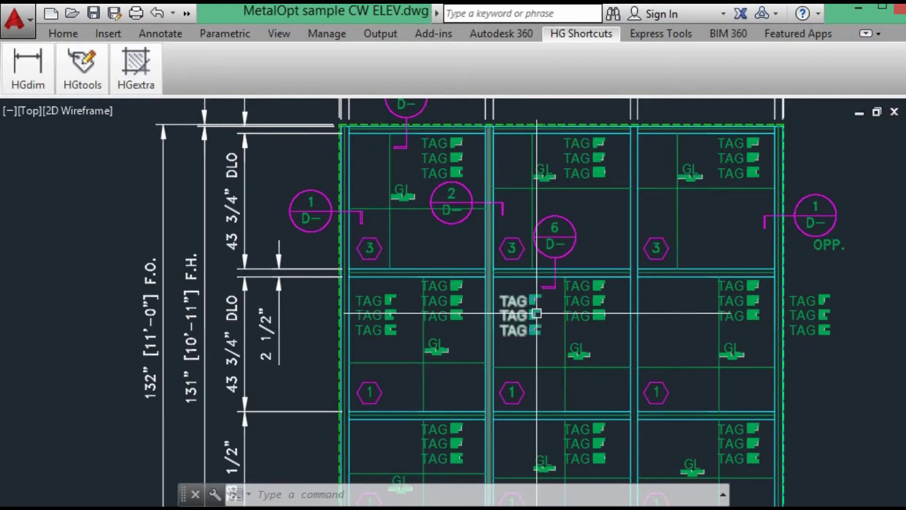
# - Pan past Elevations B and C to the Sample Details and zoom in on the Horiz TAG samples (169-017, 79 1/2)
pyautogui.scroll(-2, 624, 349)
pyautogui.scroll(-2, 625, 350)
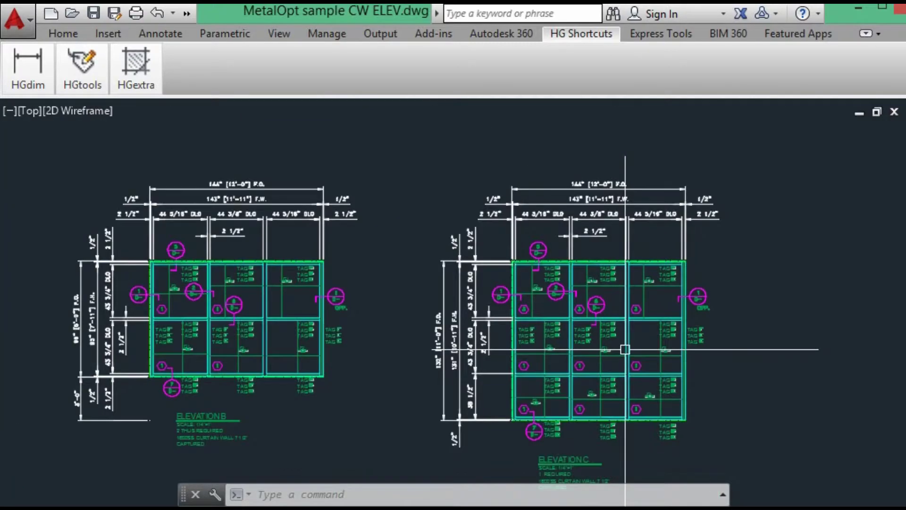
pyautogui.moveTo(623, 348); pyautogui.dragTo(615, 296, button='middle')
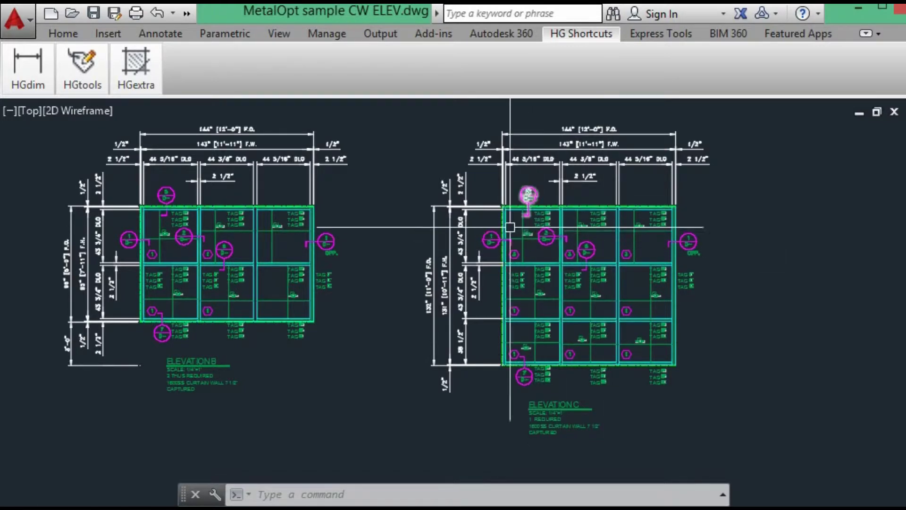
pyautogui.scroll(-3, 480, 233)
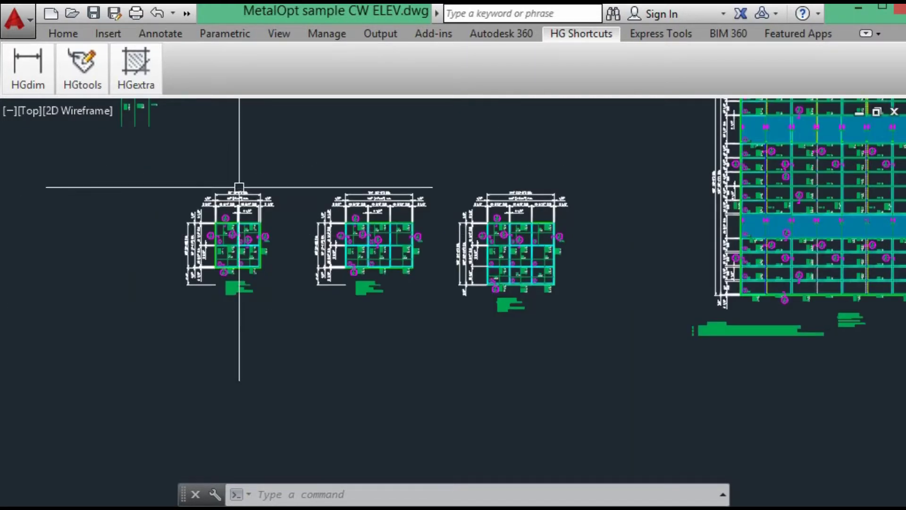
pyautogui.moveTo(242, 191)
pyautogui.mouseDown(button='middle')
pyautogui.moveTo(466, 384)
pyautogui.moveTo(606, 437)
pyautogui.mouseUp(button='middle')
pyautogui.scroll(10, 287, 231)
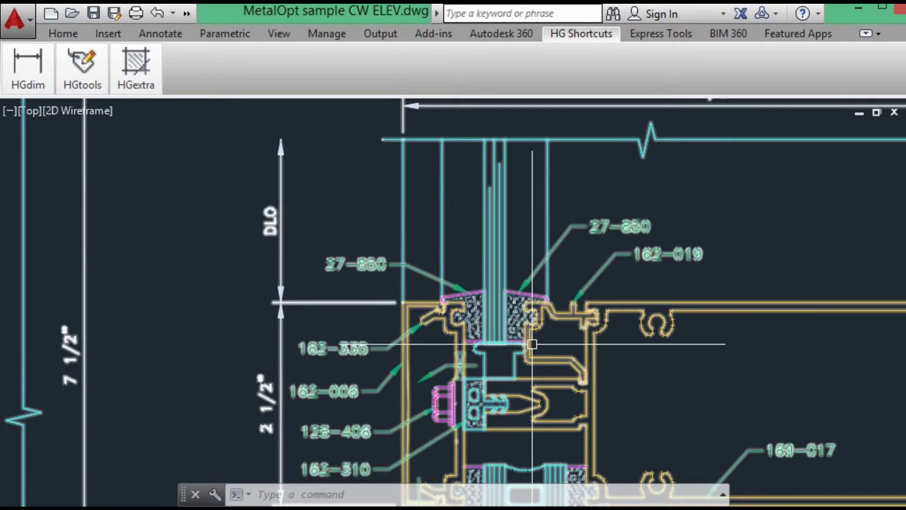
pyautogui.scroll(-8, 580, 272)
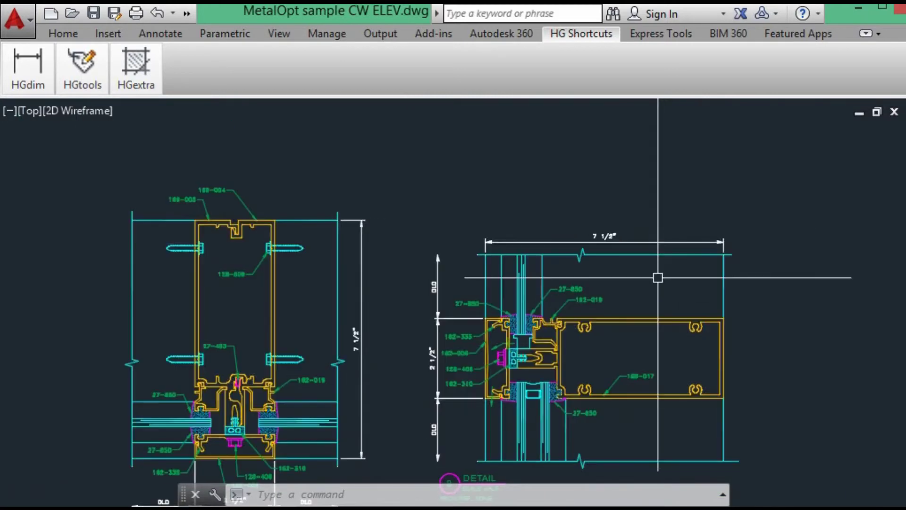
pyautogui.scroll(-8, 653, 278)
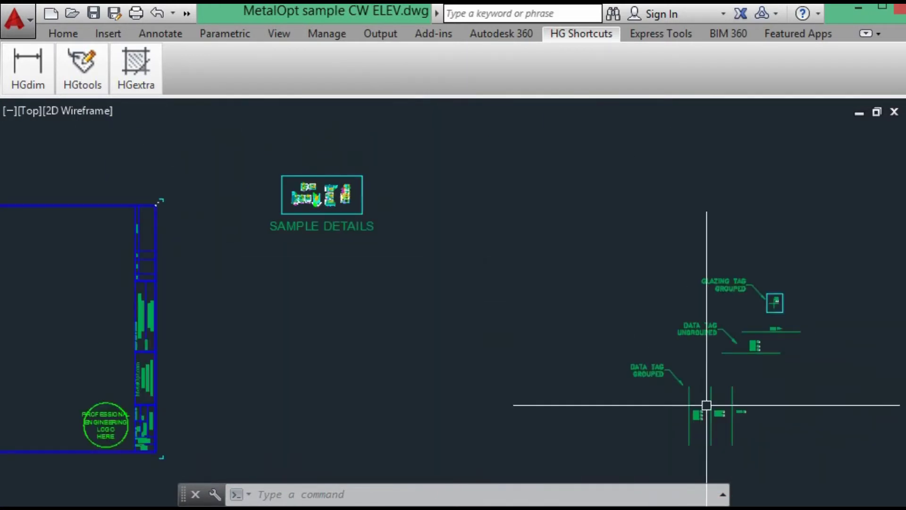
pyautogui.scroll(5, 737, 418)
pyautogui.moveTo(745, 422); pyautogui.dragTo(596, 386, button='middle')
pyautogui.scroll(4, 597, 386)
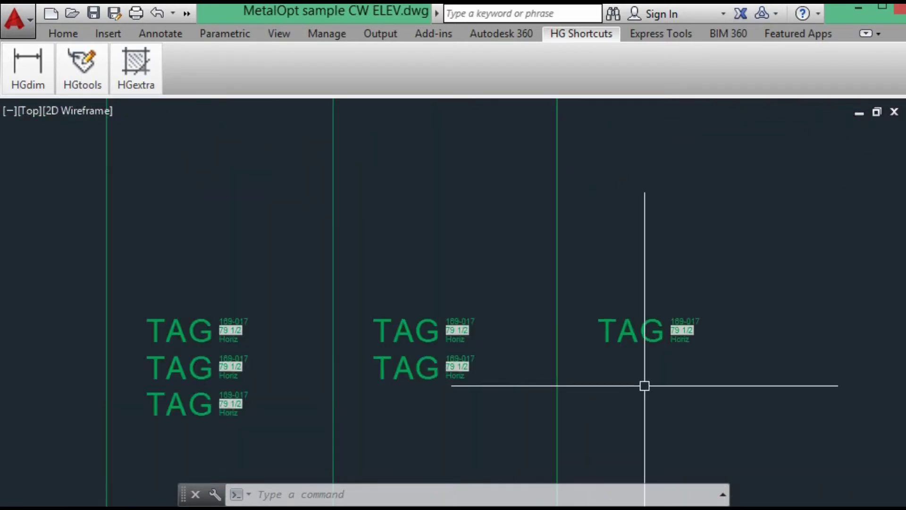
# - Copy the sample 169-017 '79 1/2 Horiz' TAG into elevation C's top-left bay beside the GL tag
pyautogui.write('p')
pyautogui.press('Return')
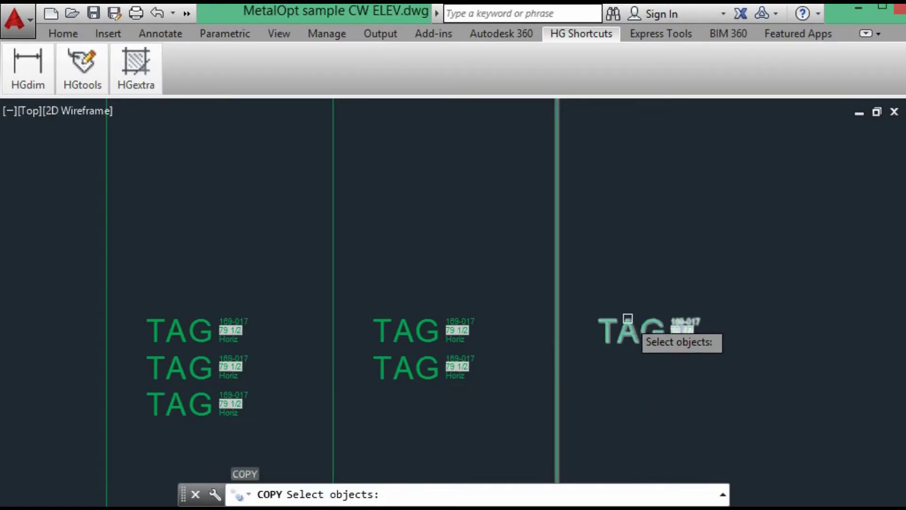
pyautogui.click(628, 322)
pyautogui.press('Return')
pyautogui.click(628, 334)
pyautogui.scroll(-8, 607, 307)
pyautogui.moveTo(702, 318); pyautogui.dragTo(439, 227, button='middle')
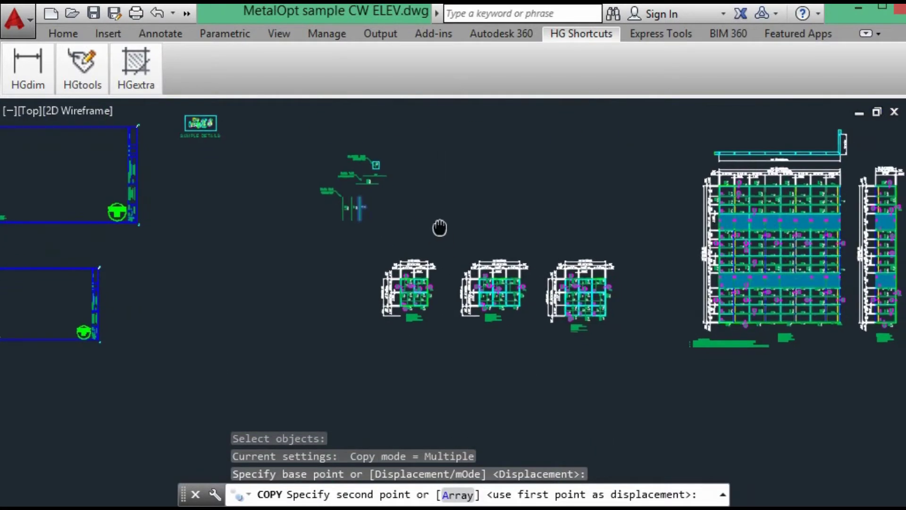
pyautogui.scroll(10, 613, 298)
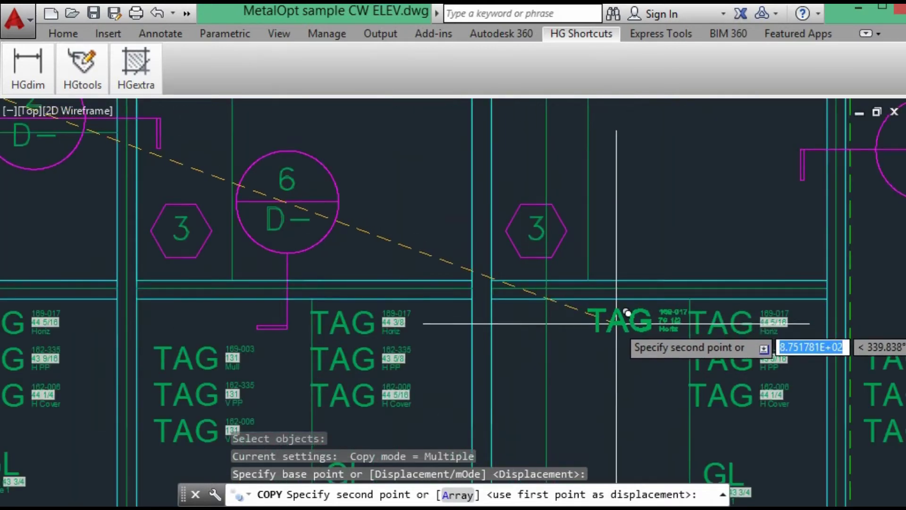
pyautogui.moveTo(398, 279)
pyautogui.mouseDown(button='middle')
pyautogui.moveTo(550, 279)
pyautogui.moveTo(728, 318)
pyautogui.mouseUp(button='middle')
pyautogui.scroll(5, 486, 226)
pyautogui.click(470, 224)
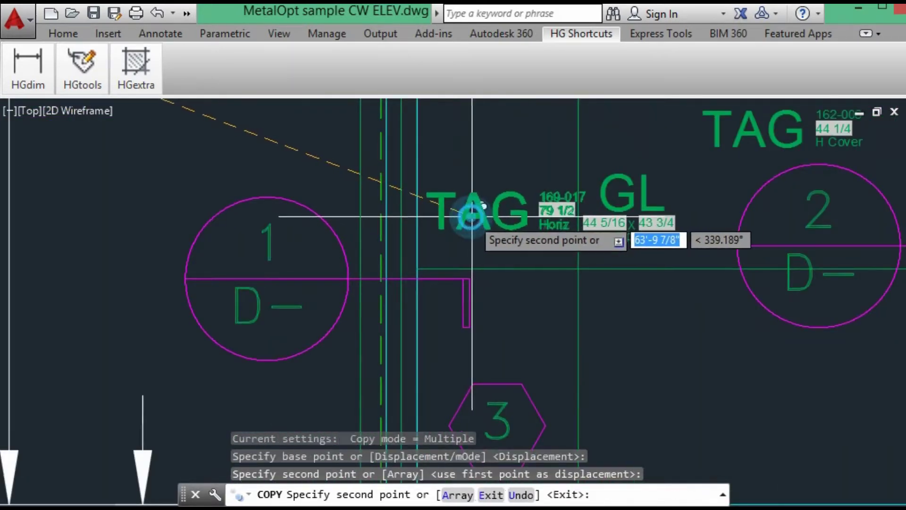
pyautogui.scroll(-4, 470, 224)
pyautogui.press('Return')
# - With Ortho on, stretch the upper end of the tag's line pair to its new position
pyautogui.click(430, 235)
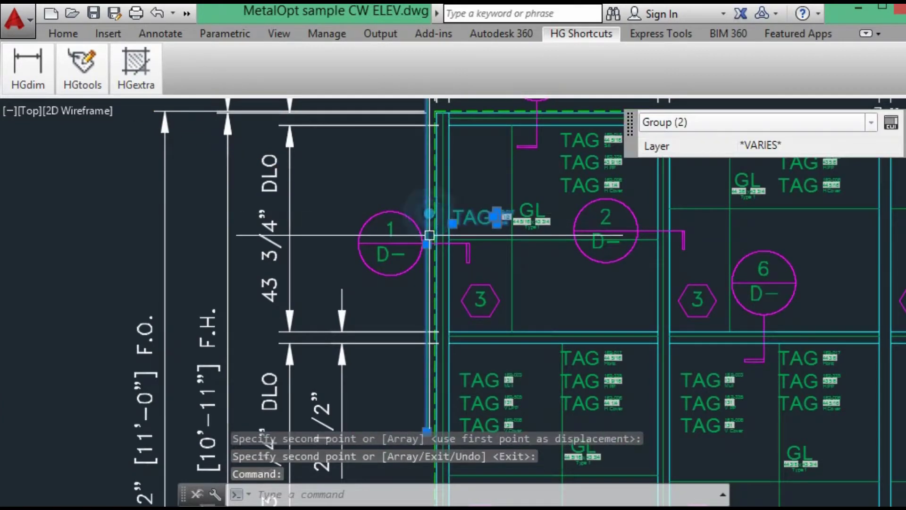
pyautogui.click(426, 244)
pyautogui.scroll(6, 427, 244)
pyautogui.press('F8')
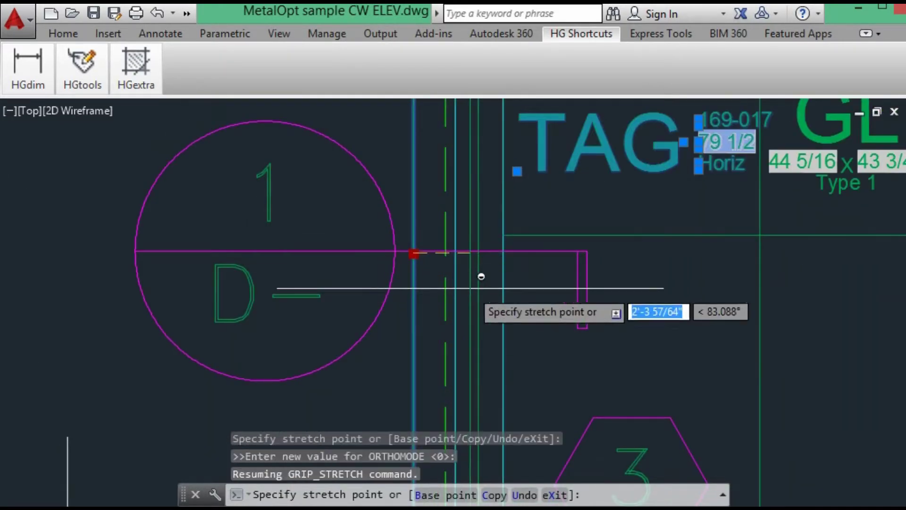
pyautogui.click(492, 274)
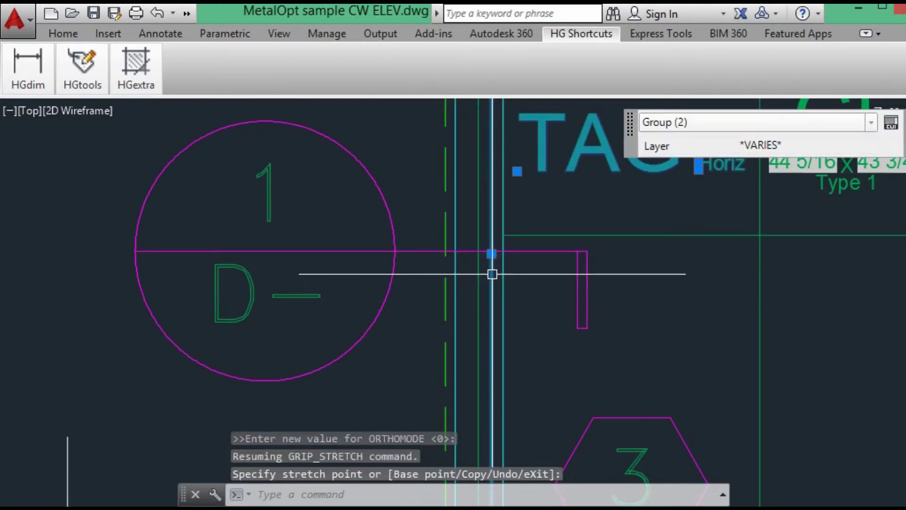
pyautogui.scroll(-5, 492, 274)
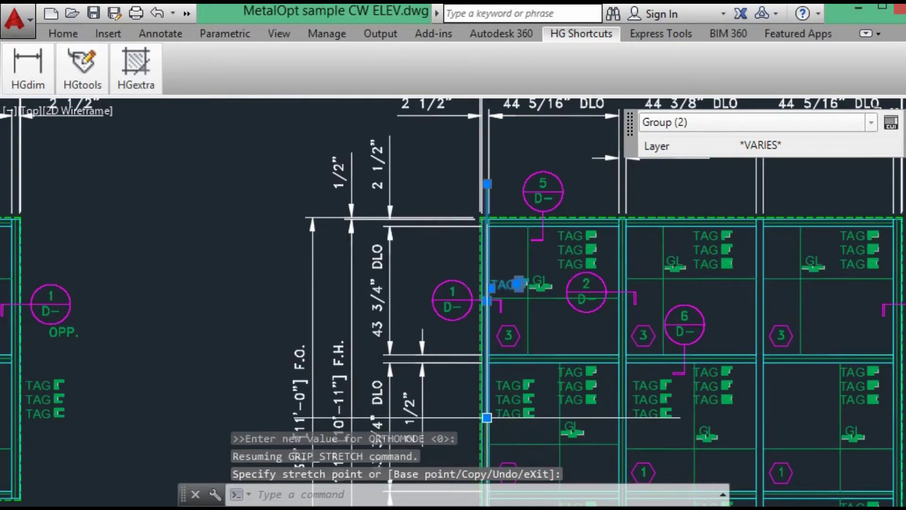
# - Stretch the line pair's lower endpoint onto the adjoining framing line
pyautogui.click(487, 417)
pyautogui.scroll(5, 487, 415)
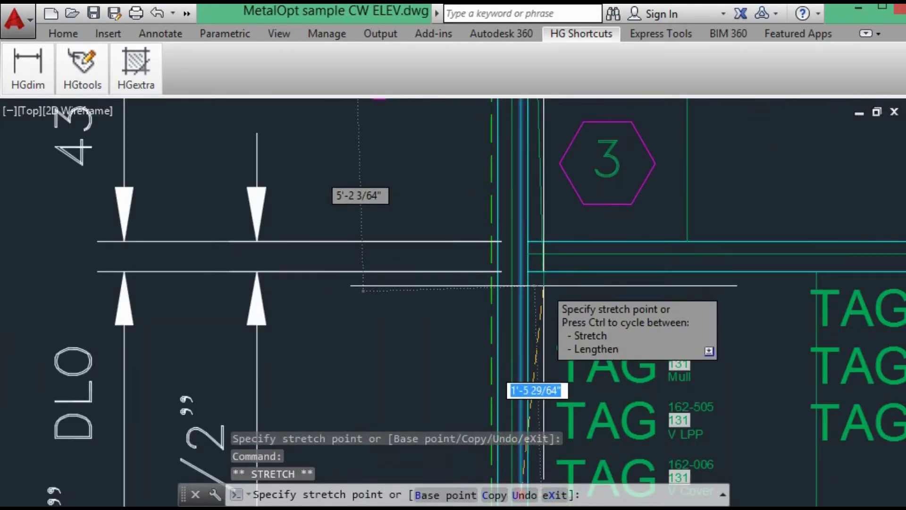
pyautogui.scroll(-4, 564, 232)
pyautogui.moveTo(472, 198); pyautogui.dragTo(478, 358, button='middle')
pyautogui.moveTo(492, 161); pyautogui.dragTo(487, 225, button='middle')
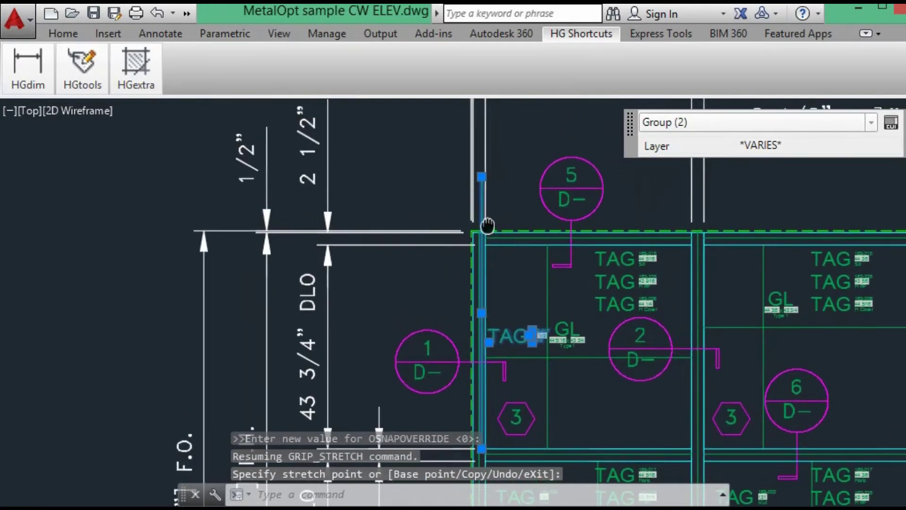
pyautogui.scroll(6, 481, 178)
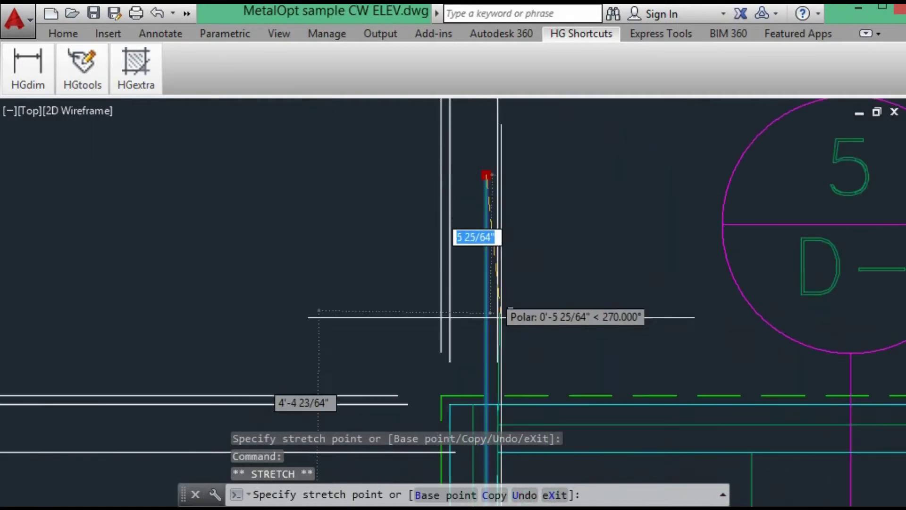
pyautogui.click(560, 452)
pyautogui.scroll(-4, 512, 429)
pyautogui.moveTo(508, 390); pyautogui.dragTo(498, 199, button='middle')
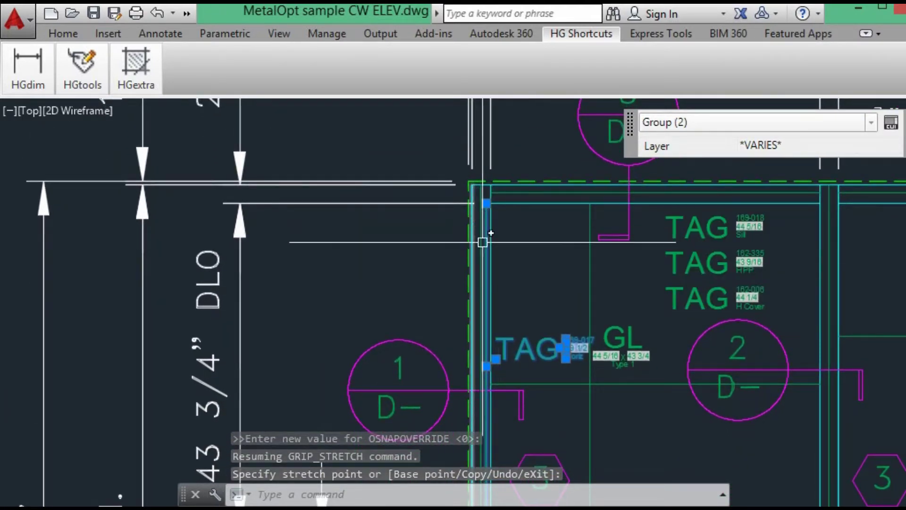
pyautogui.moveTo(519, 274); pyautogui.dragTo(439, 180, button='middle')
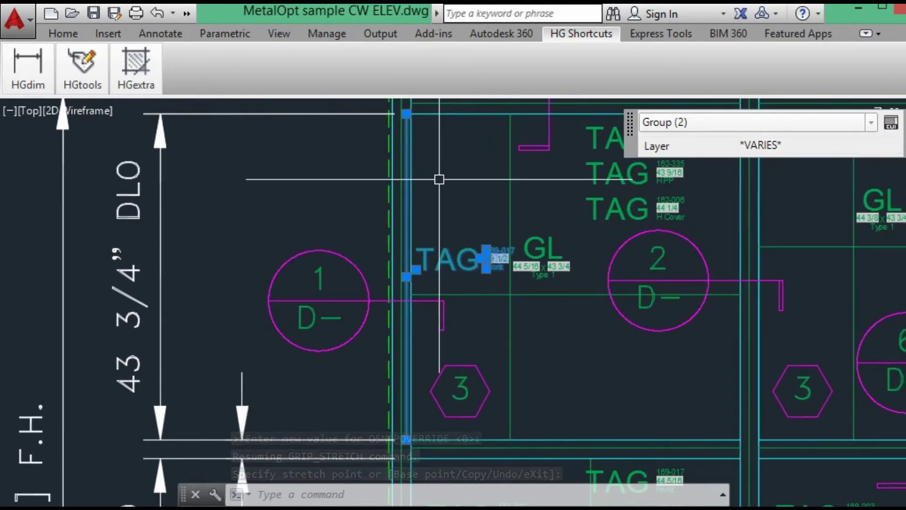
# - With HGtools Edit Attribute, change the TAG's length formula to 45 1/8, part to 162-019, description to Adapter
pyautogui.press('Escape')
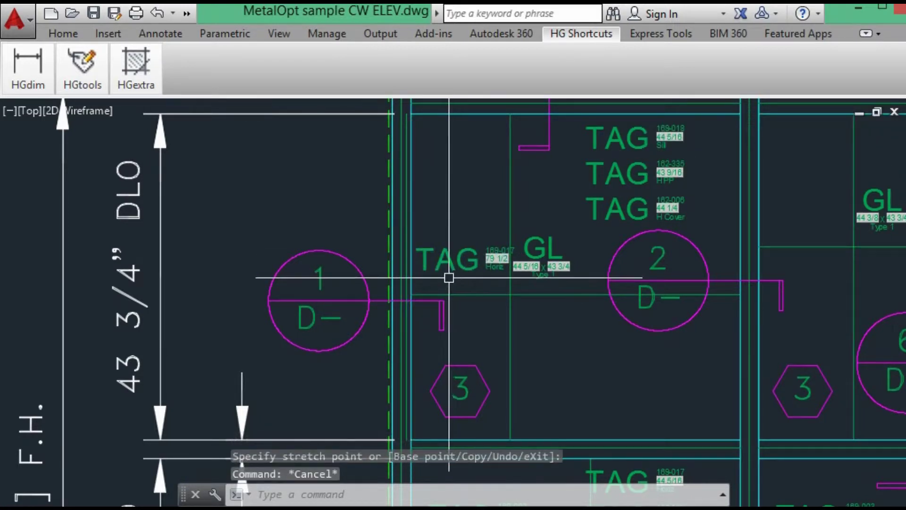
pyautogui.moveTo(438, 272)
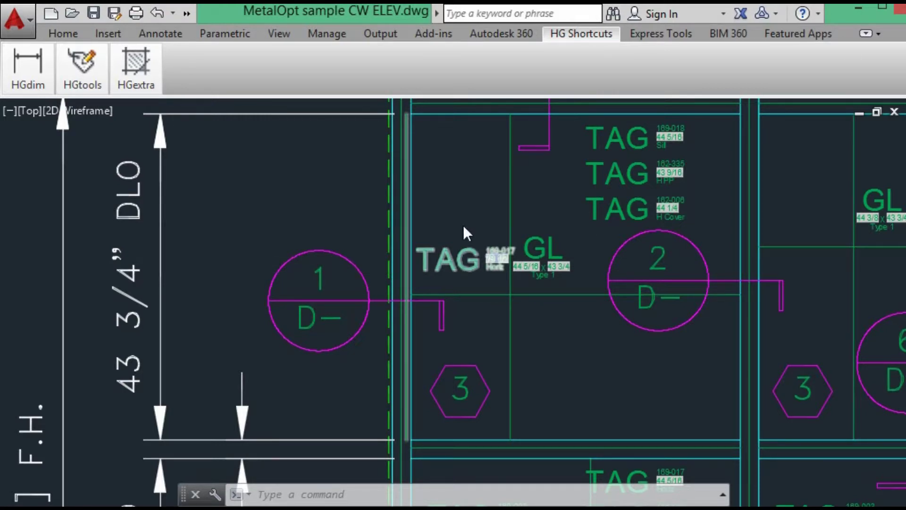
pyautogui.scroll(6, 472, 243)
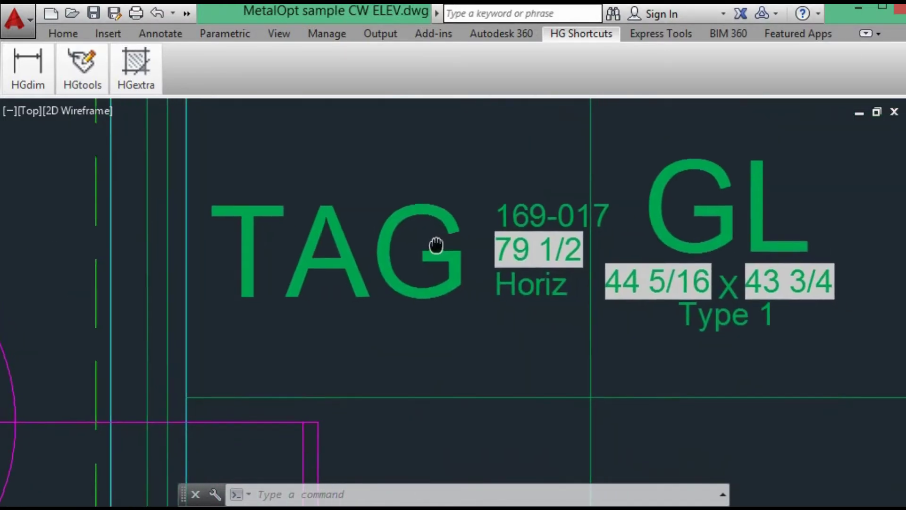
pyautogui.moveTo(428, 244); pyautogui.dragTo(416, 239, button='middle')
pyautogui.click(71, 76)
pyautogui.click(84, 131)
pyautogui.click(507, 208)
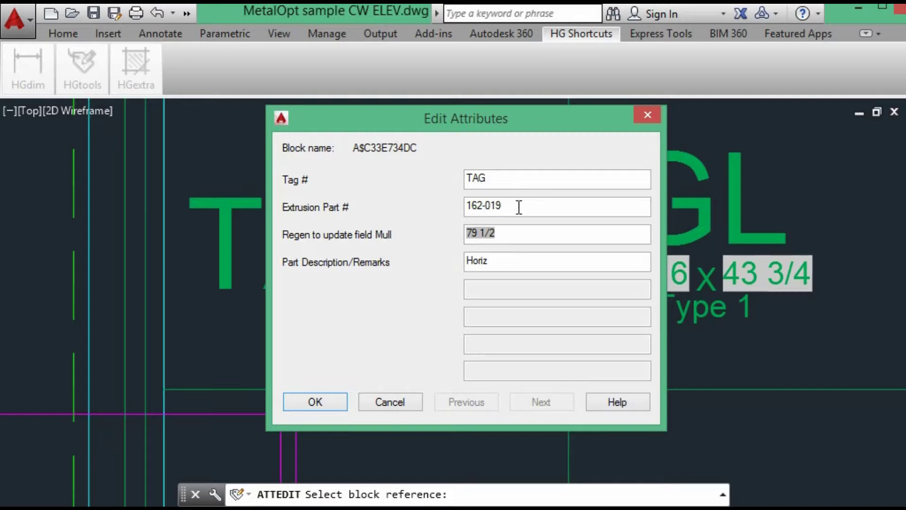
pyautogui.doubleClick(481, 233)
pyautogui.click(426, 278)
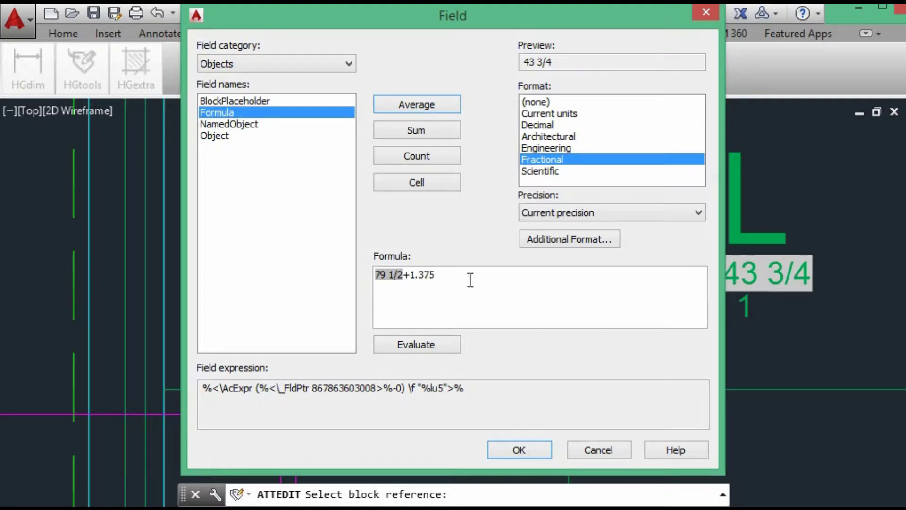
pyautogui.click(508, 452)
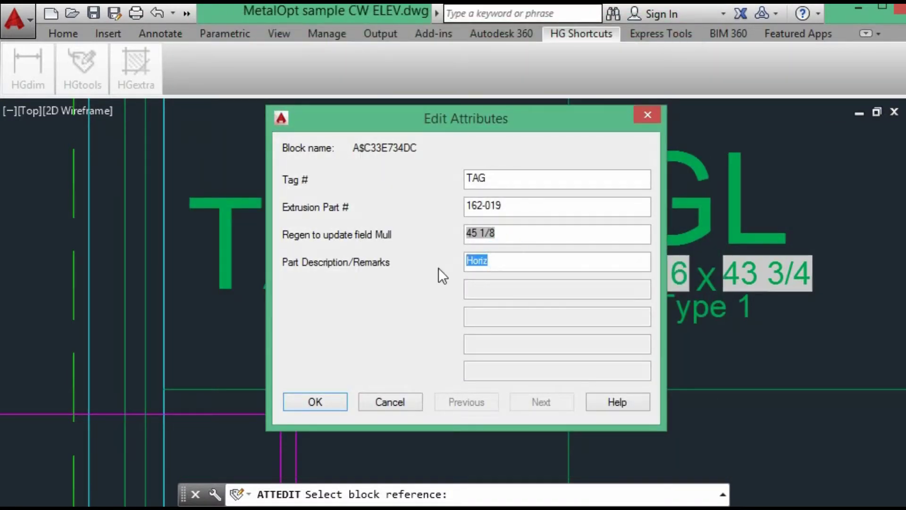
pyautogui.write('Adapter')
pyautogui.click(326, 403)
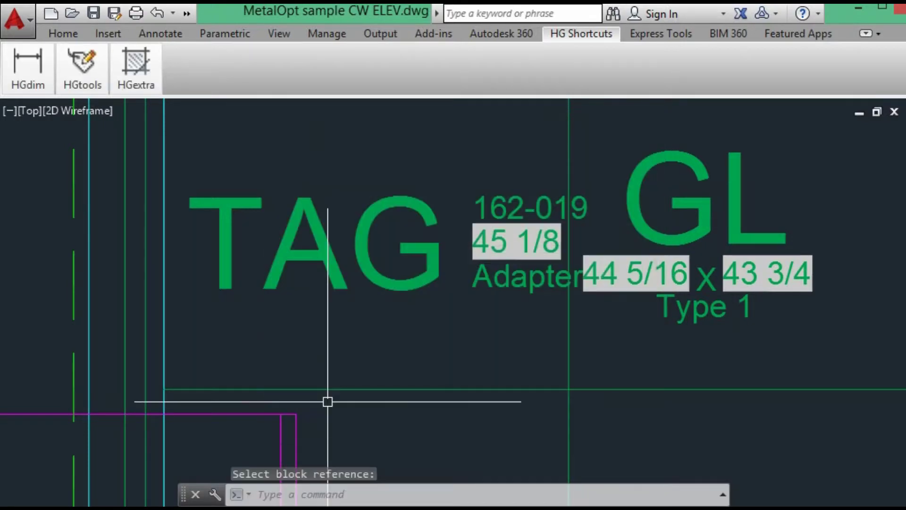
# - Copy the Adapter TAG horizontally to the right with Ortho on
pyautogui.scroll(-4, 366, 305)
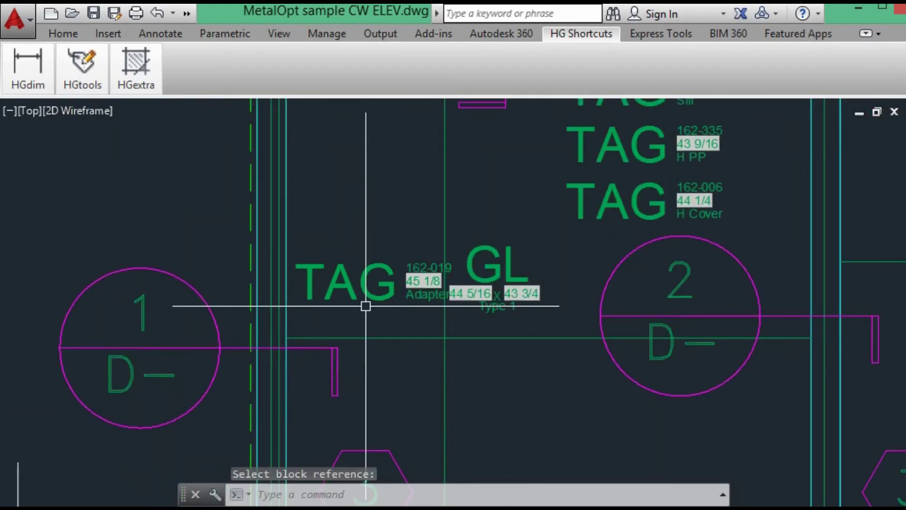
pyautogui.write('CP')
pyautogui.press('Return')
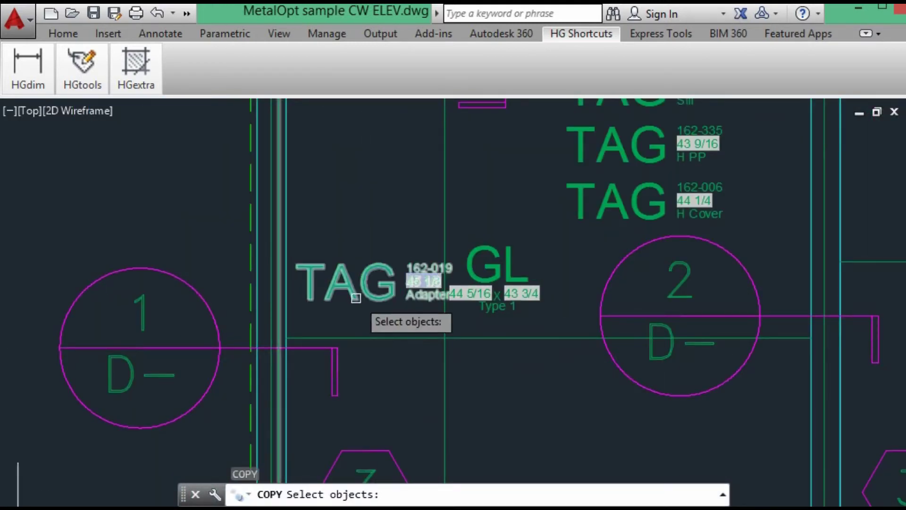
pyautogui.click(354, 293)
pyautogui.press('Return')
pyautogui.click(362, 288)
pyautogui.scroll(-3, 349, 288)
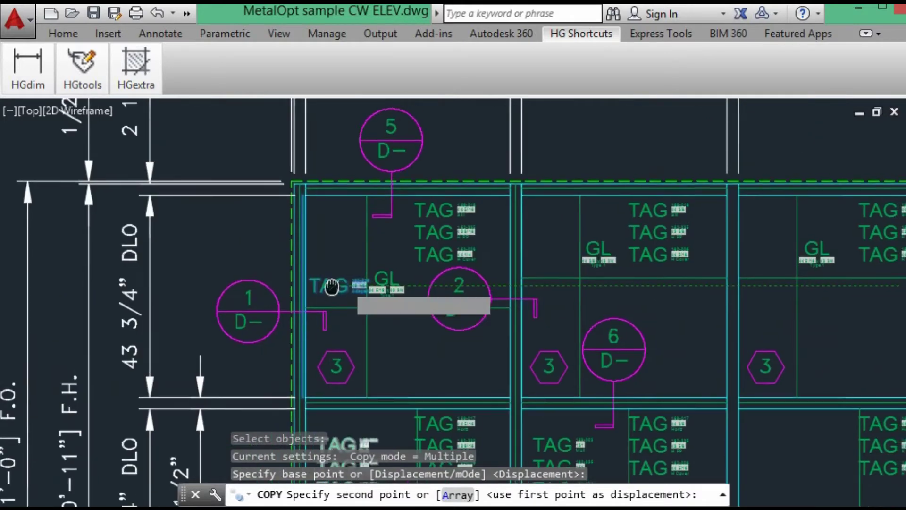
pyautogui.press('F8')
pyautogui.scroll(4, 486, 307)
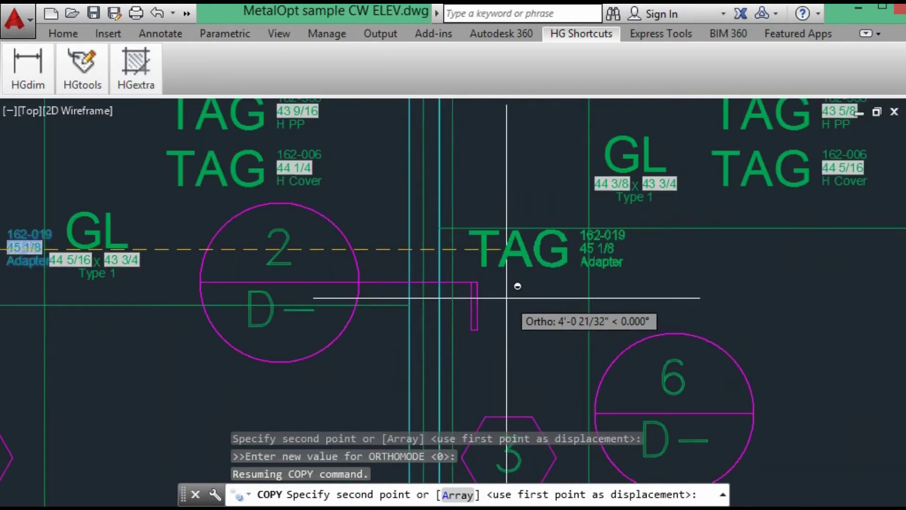
pyautogui.click(486, 261)
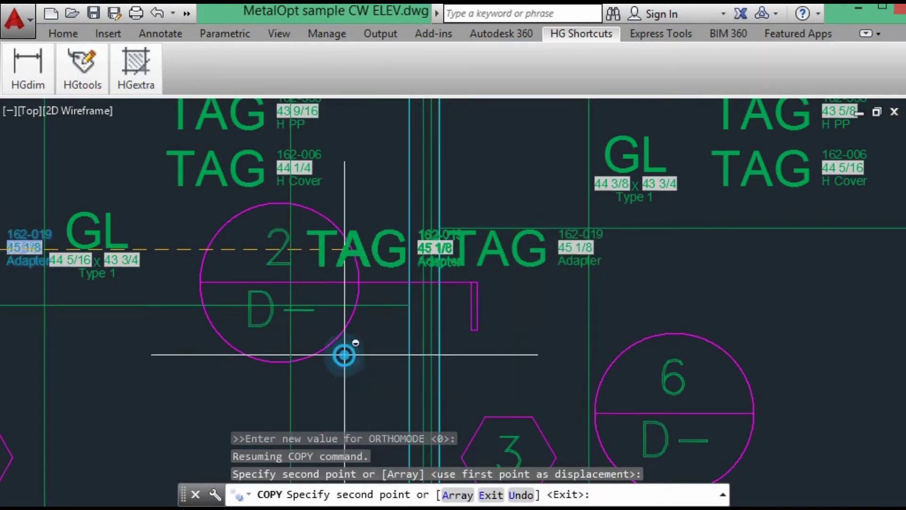
pyautogui.press('Return')
# - Move the copied TAG group to its new spot using its grip with Ortho on
pyautogui.click(312, 383)
pyautogui.click(278, 394)
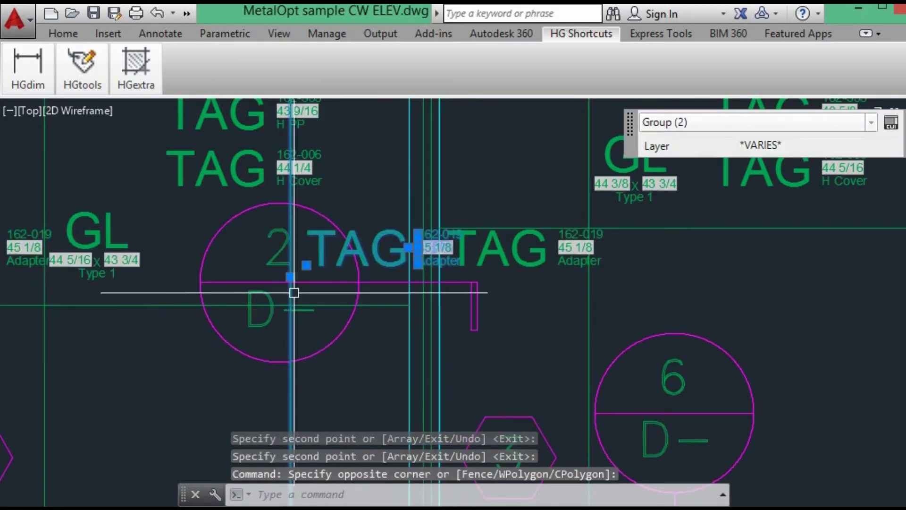
pyautogui.click(290, 277)
pyautogui.scroll(5, 391, 322)
pyautogui.press('F8')
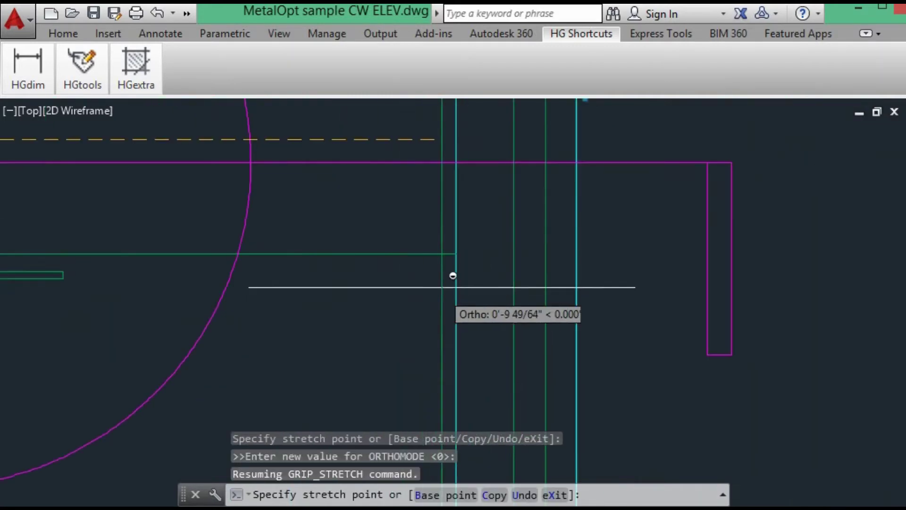
pyautogui.click(479, 250)
pyautogui.scroll(-5, 480, 253)
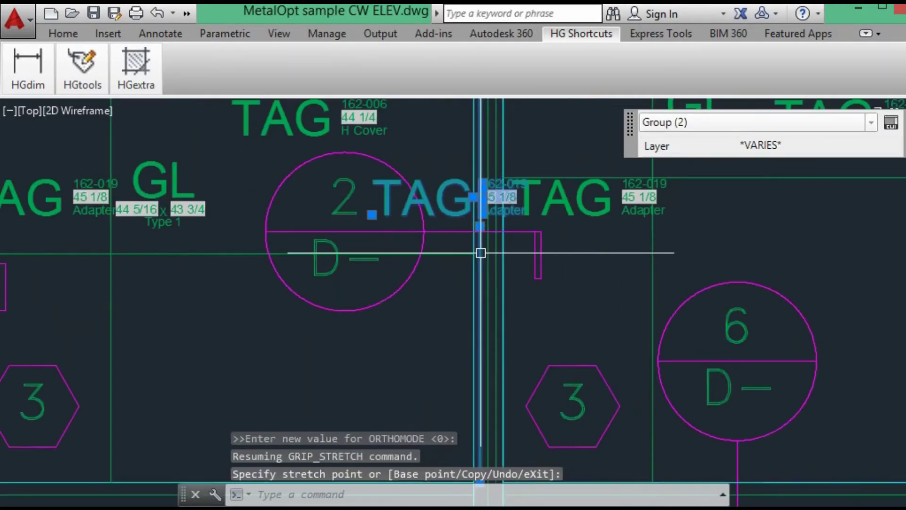
pyautogui.press('Escape')
# - Stretch a TAG down to its lower position along the new horizontal
pyautogui.write('s')
pyautogui.press('Return')
pyautogui.click(449, 203)
pyautogui.press('Return')
pyautogui.click(449, 196)
pyautogui.scroll(-4, 449, 197)
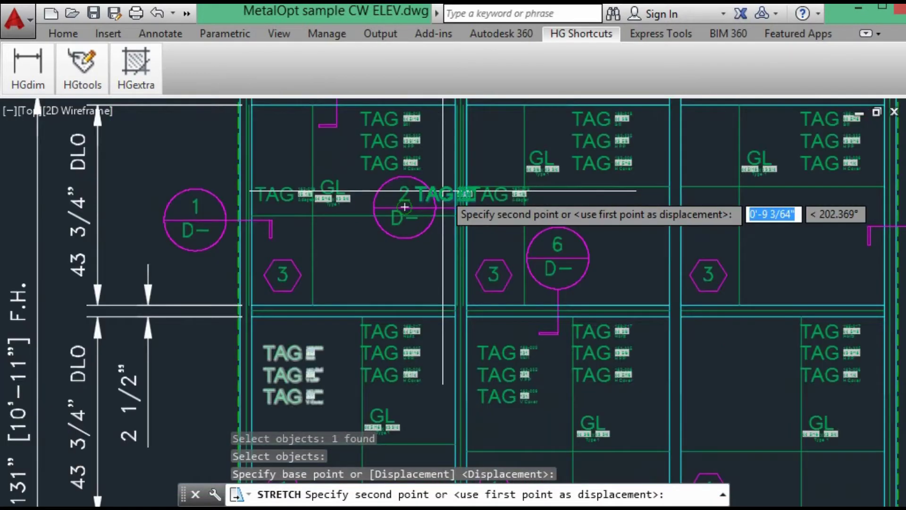
pyautogui.click(437, 256)
# - Begin stretching another TAG with Ortho on, then cancel the stretch
pyautogui.press('Return')
pyautogui.click(472, 196)
pyautogui.press('Return')
pyautogui.click(491, 198)
pyautogui.scroll(3, 488, 187)
pyautogui.press('F8')
pyautogui.scroll(-3, 491, 162)
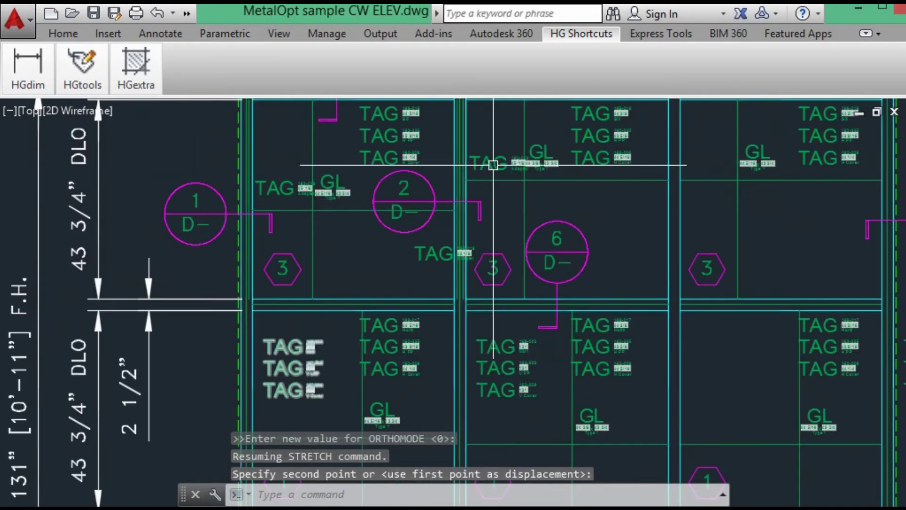
pyautogui.press('Escape')
# - Copy two Adapter TAGs from the frame corner into the next bay
pyautogui.write('cp')
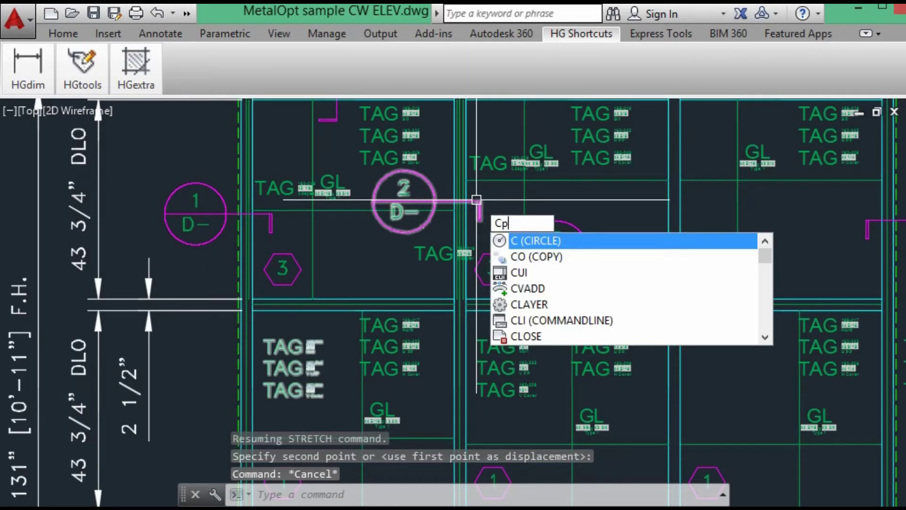
pyautogui.press('Return')
pyautogui.click(486, 163)
pyautogui.click(432, 250)
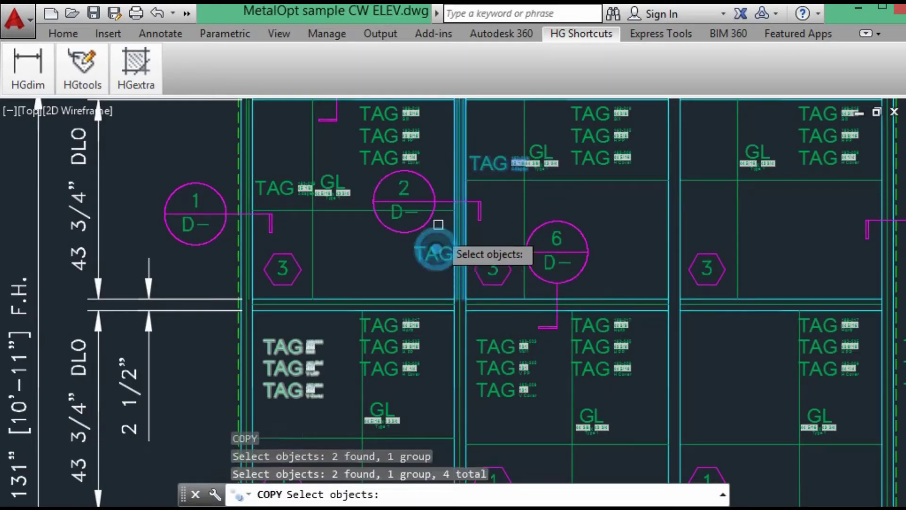
pyautogui.moveTo(434, 209); pyautogui.dragTo(416, 300, button='middle')
pyautogui.scroll(2, 443, 184)
pyautogui.press('Return')
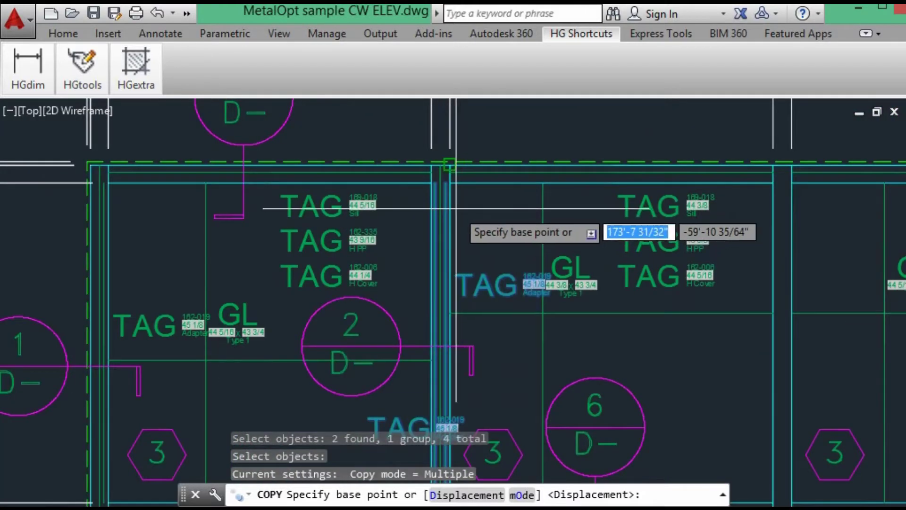
pyautogui.click(451, 164)
pyautogui.click(790, 223)
pyautogui.moveTo(789, 227); pyautogui.dragTo(479, 204, button='middle')
pyautogui.press('Return')
# - Copy the lower Adapter TAG from the mullion into the right-hand bay
pyautogui.press('Return')
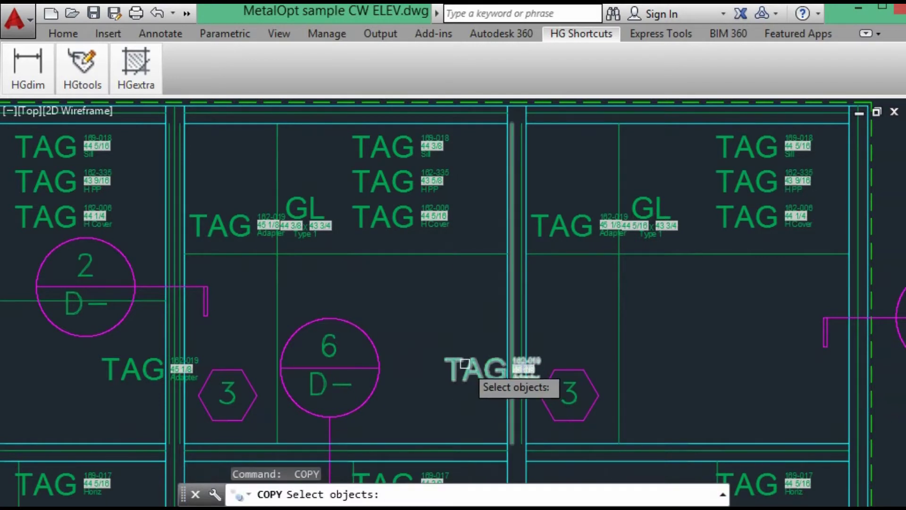
pyautogui.click(466, 365)
pyautogui.press('Return')
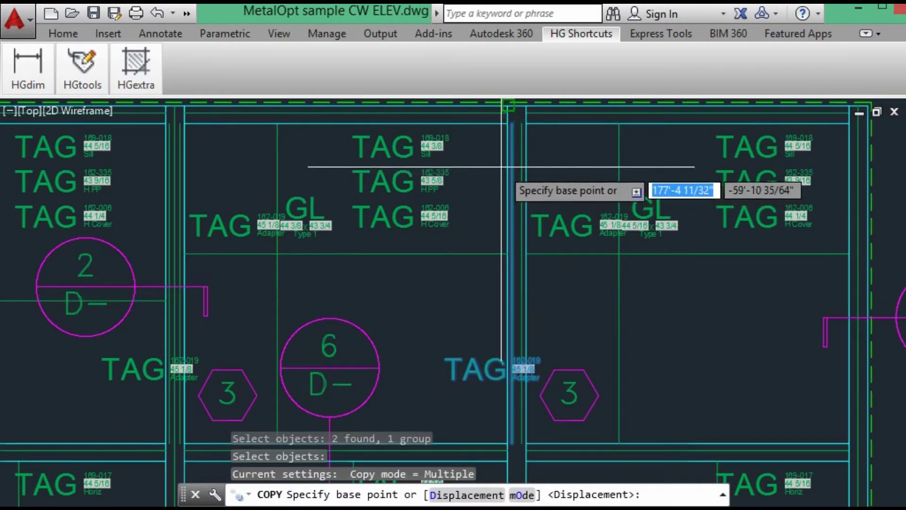
pyautogui.click(511, 106)
pyautogui.click(850, 106)
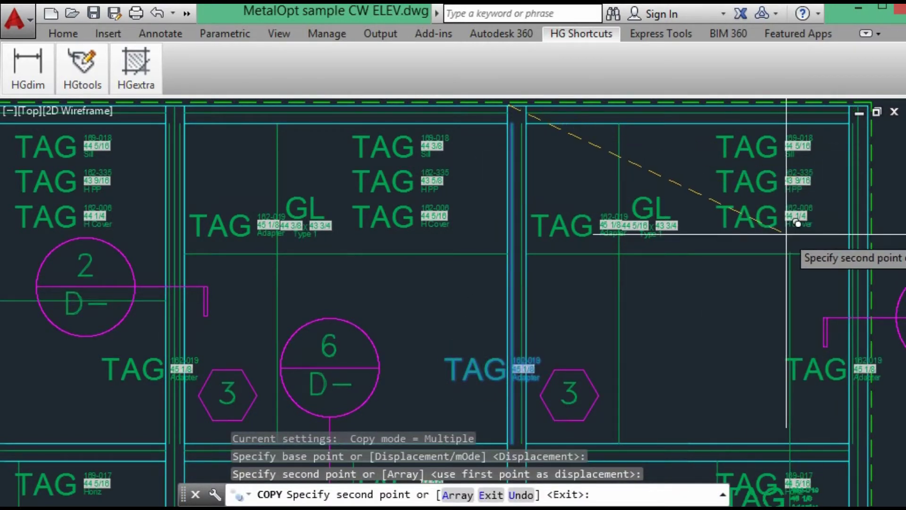
pyautogui.press('Return')
pyautogui.press('Return')
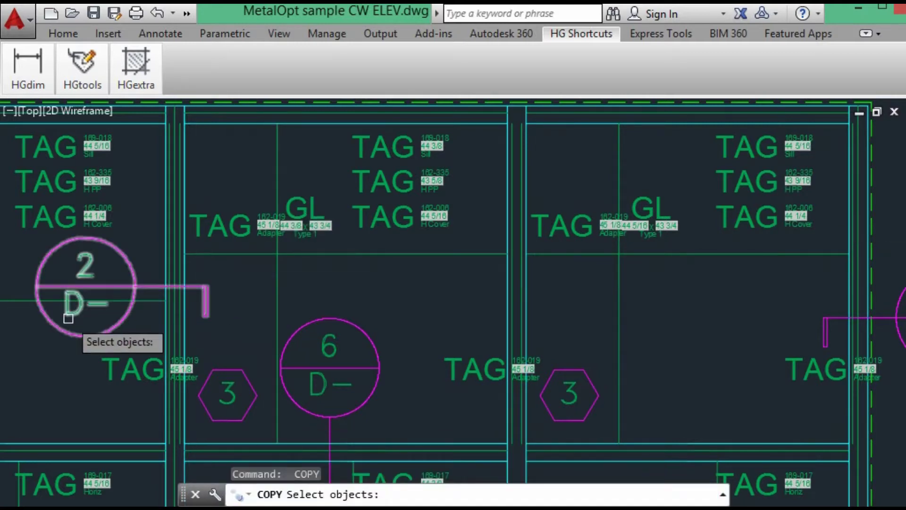
# - Copy the Adapter tag lower into the bay
pyautogui.moveTo(70, 314); pyautogui.dragTo(481, 288, button='middle')
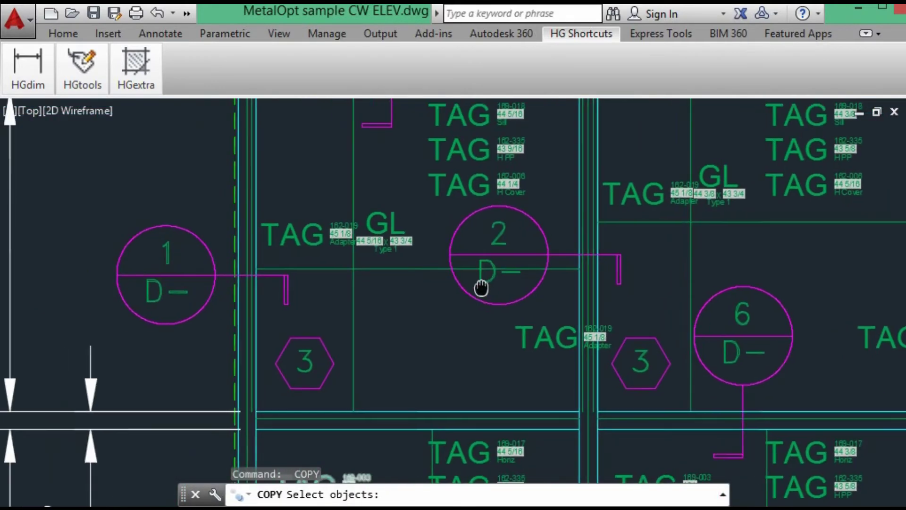
pyautogui.click(296, 234)
pyautogui.press('Return')
pyautogui.click(294, 233)
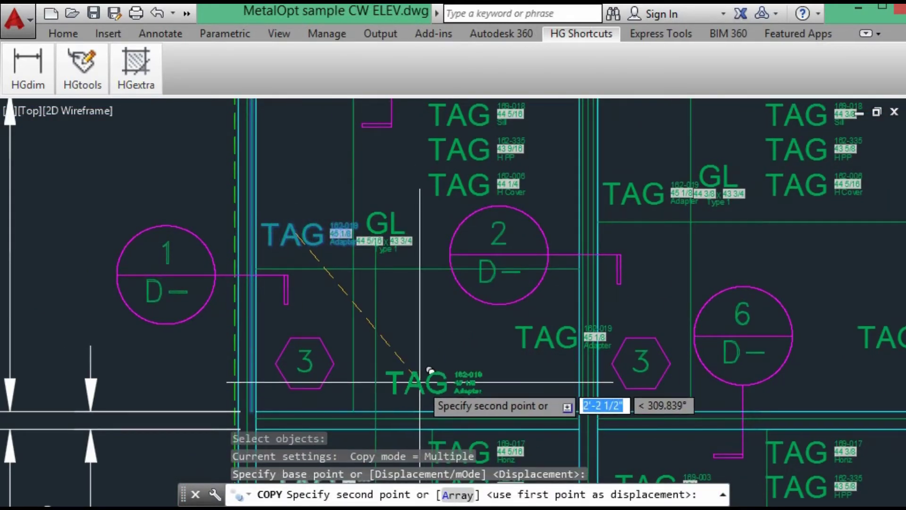
pyautogui.click(434, 380)
pyautogui.press('Return')
# - Make the copied tag's line horizontal from the mullion intersection and drop it onto the new horizontal member
pyautogui.click(373, 318)
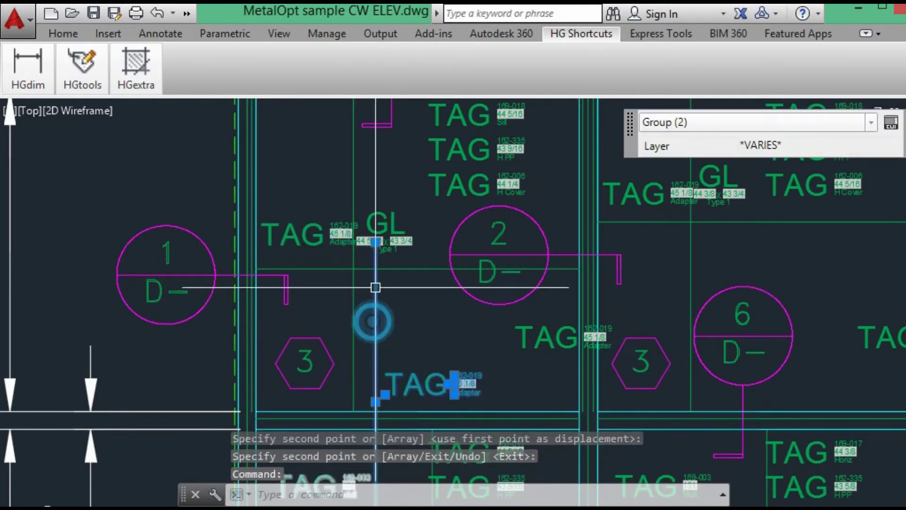
pyautogui.click(376, 239)
pyautogui.moveTo(444, 356); pyautogui.dragTo(470, 230, button='middle')
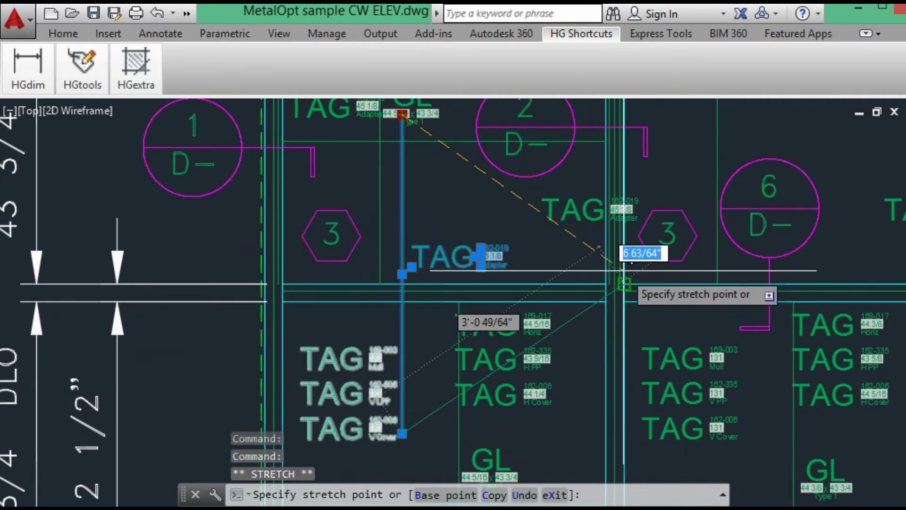
pyautogui.click(606, 284)
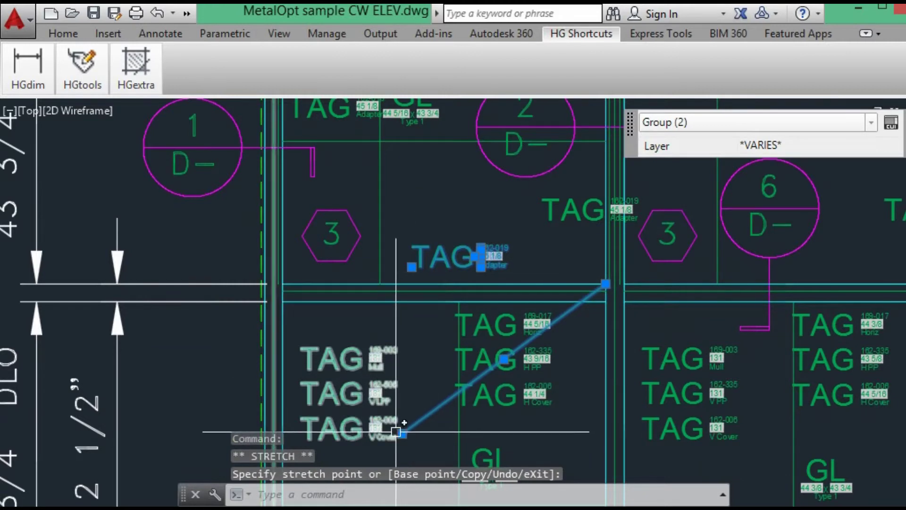
pyautogui.scroll(2, 299, 280)
pyautogui.click(283, 284)
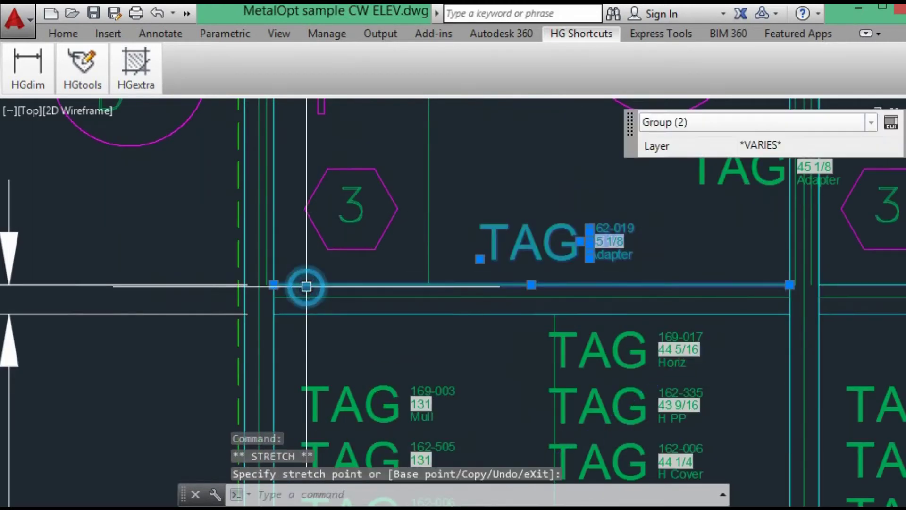
pyautogui.click(531, 285)
pyautogui.scroll(4, 538, 282)
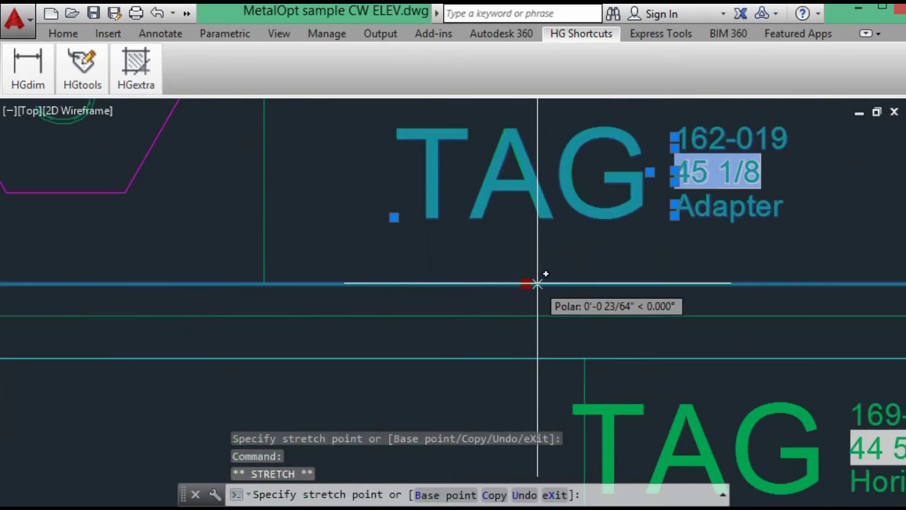
pyautogui.press('F8')
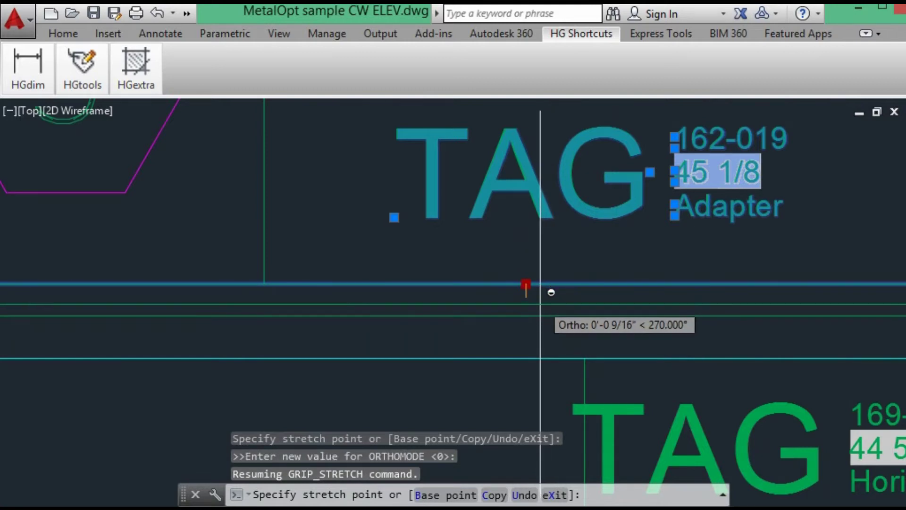
pyautogui.click(540, 304)
pyautogui.scroll(-2, 538, 302)
pyautogui.moveTo(536, 299); pyautogui.dragTo(283, 349, button='middle')
# - Revise the lower Adapter tag's length field formula with HGtools Edit Attribute so it reads 44 1/4
pyautogui.moveTo(37, 79)
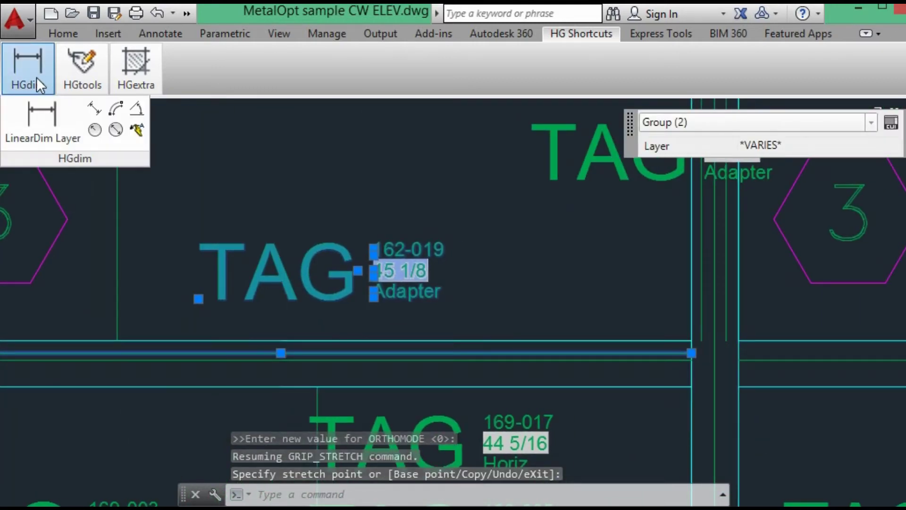
pyautogui.moveTo(77, 66)
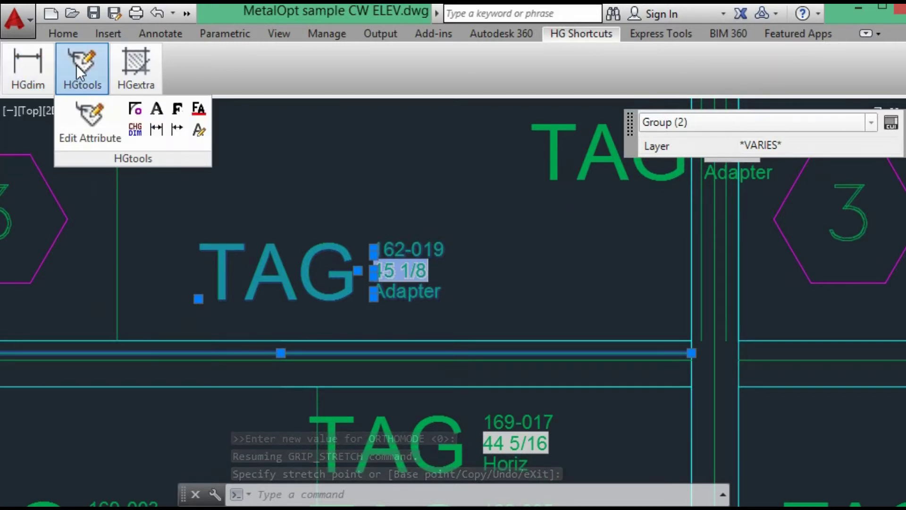
pyautogui.click(82, 120)
pyautogui.click(409, 247)
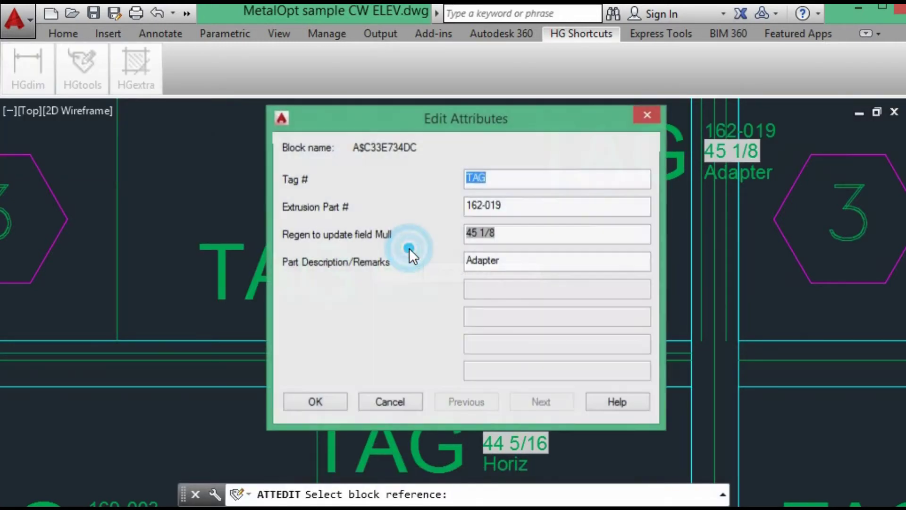
pyautogui.doubleClick(480, 232)
pyautogui.click(447, 271)
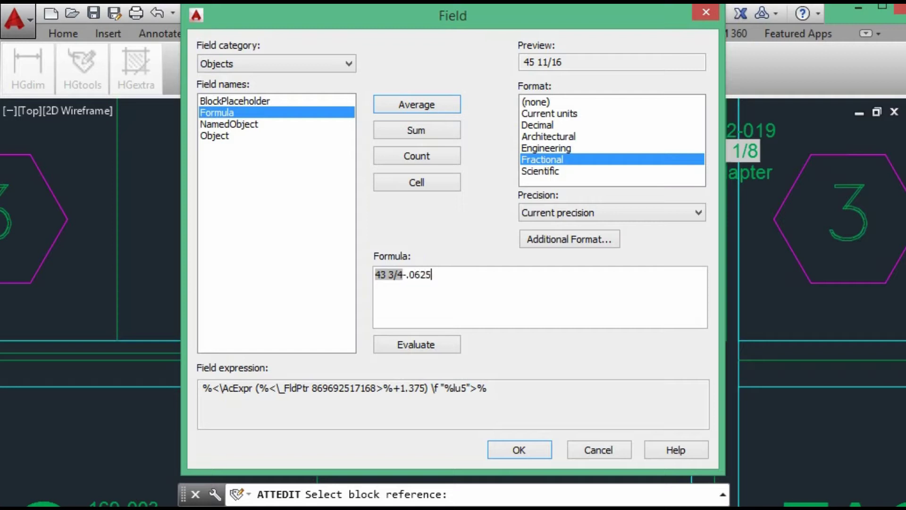
pyautogui.click(515, 449)
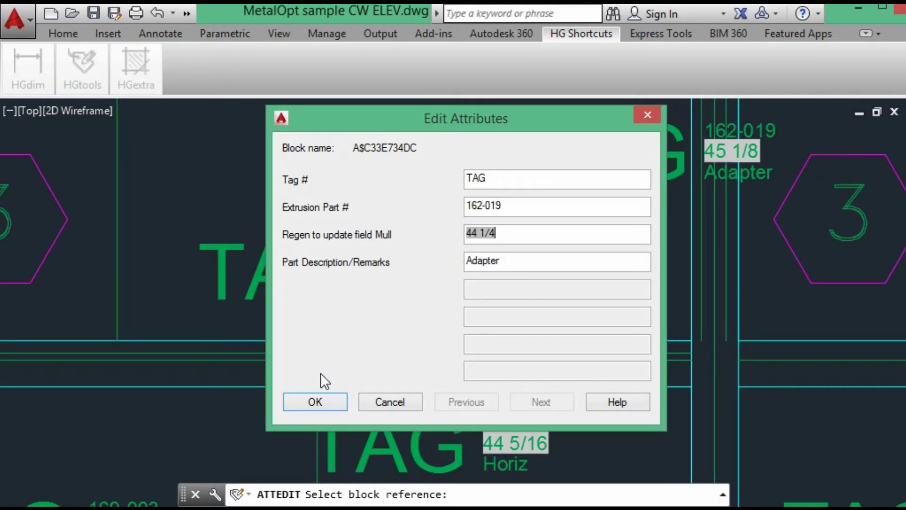
pyautogui.click(315, 402)
# - Copy the 44 1/4 Adapter tag straight up above the top head, with Ortho on
pyautogui.write('cp')
pyautogui.press('Return')
pyautogui.click(321, 294)
pyautogui.press('Return')
pyautogui.click(330, 289)
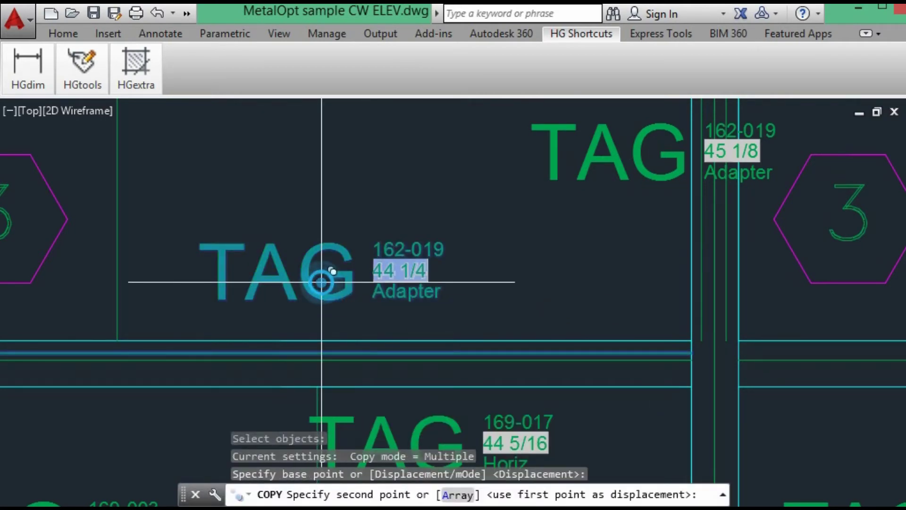
pyautogui.scroll(-5, 328, 263)
pyautogui.moveTo(328, 263); pyautogui.dragTo(355, 357, button='middle')
pyautogui.press('F8')
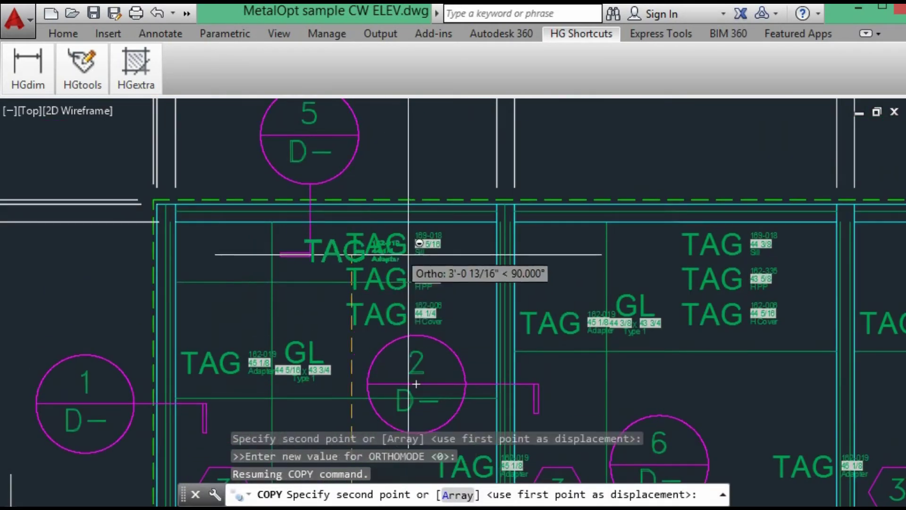
pyautogui.click(415, 179)
pyautogui.press('Escape')
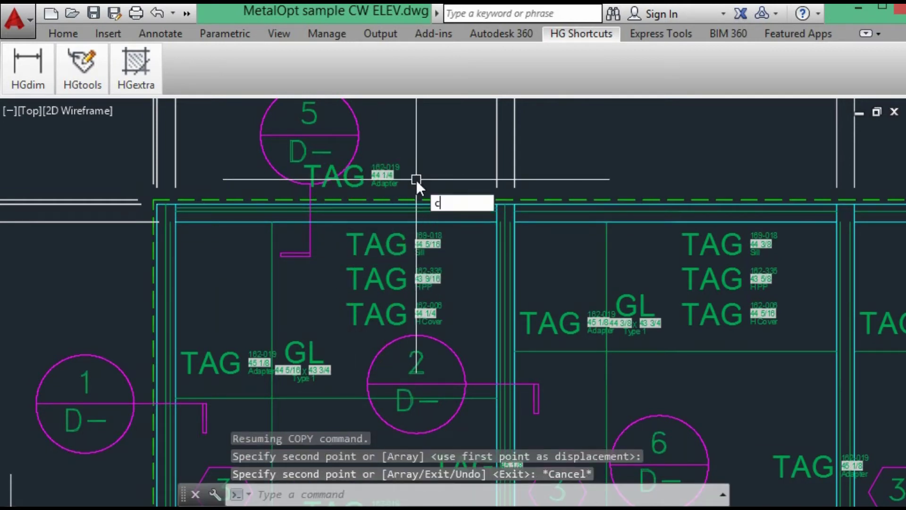
pyautogui.press('Escape')
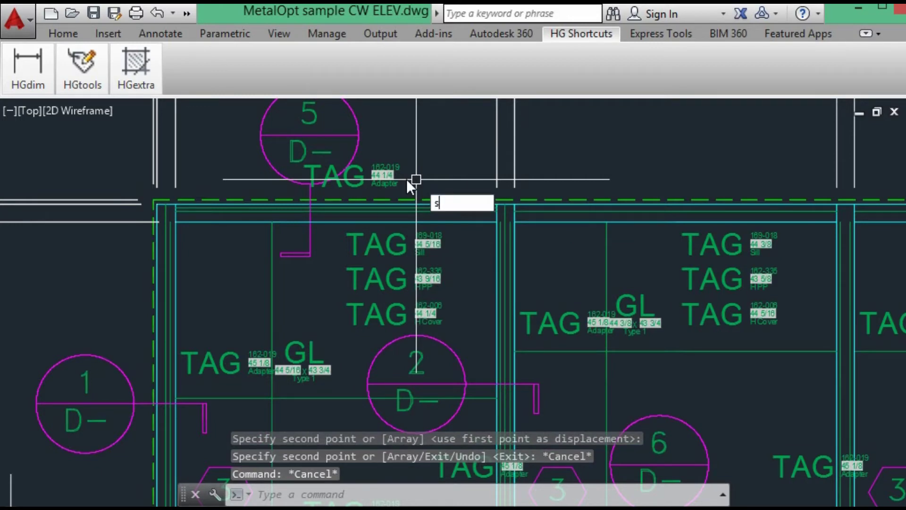
# - Stretch the new top Adapter tag slightly right, just past bubble 5
pyautogui.write('s')
pyautogui.press('Return')
pyautogui.scroll(2, 378, 179)
pyautogui.click(354, 178)
pyautogui.press('Return')
pyautogui.click(361, 176)
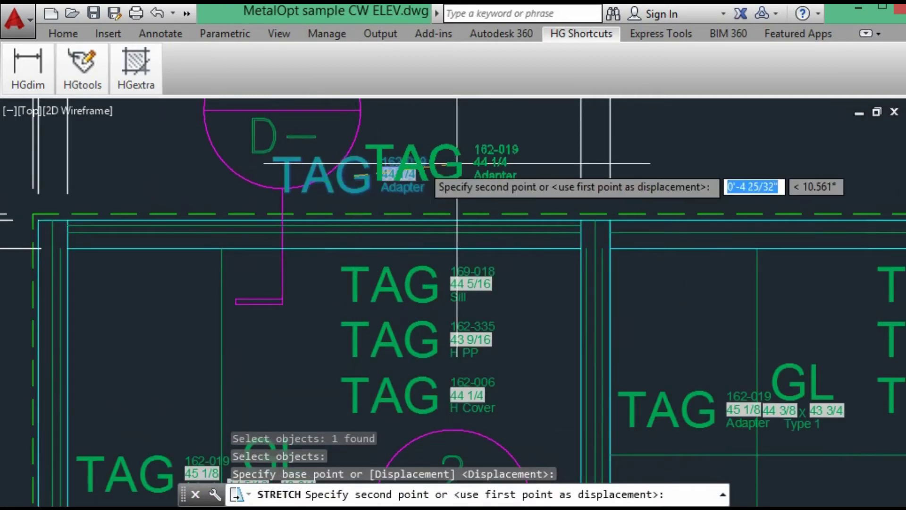
pyautogui.click(474, 178)
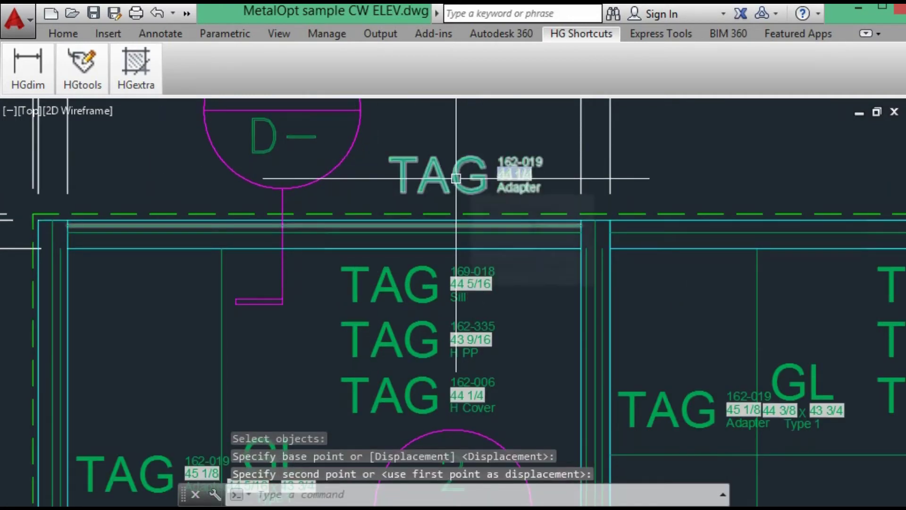
# - Select the top tag and grab its grip, then cancel the extra stretch
pyautogui.scroll(3, 456, 178)
pyautogui.click(478, 162)
pyautogui.click(444, 196)
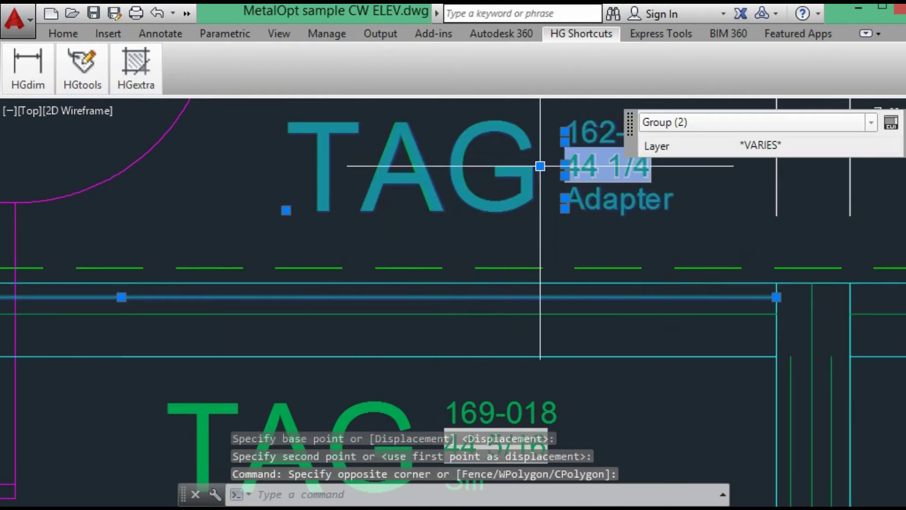
pyautogui.click(538, 170)
pyautogui.click(538, 171)
pyautogui.click(539, 169)
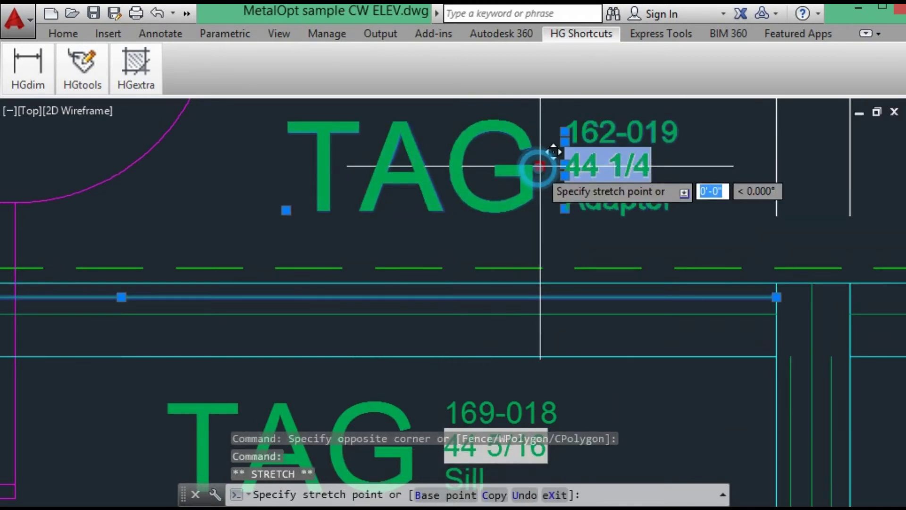
pyautogui.scroll(-3, 566, 126)
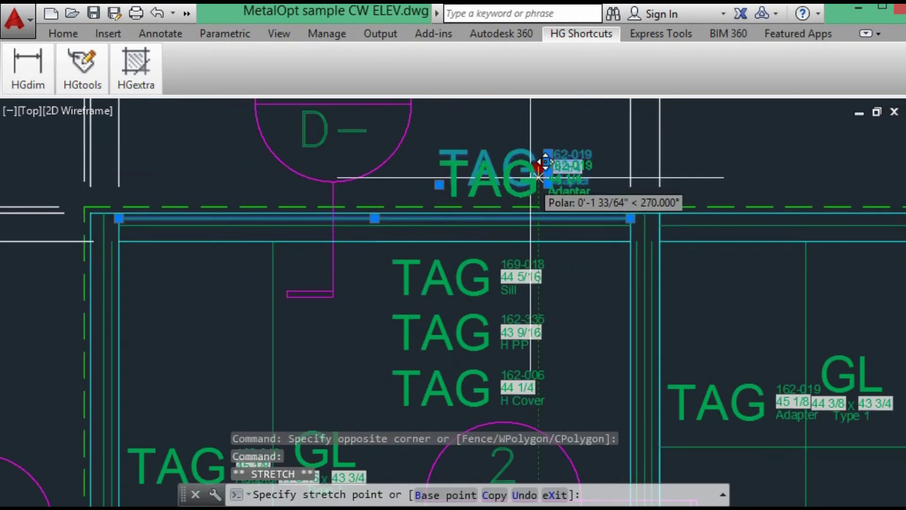
pyautogui.press('Escape')
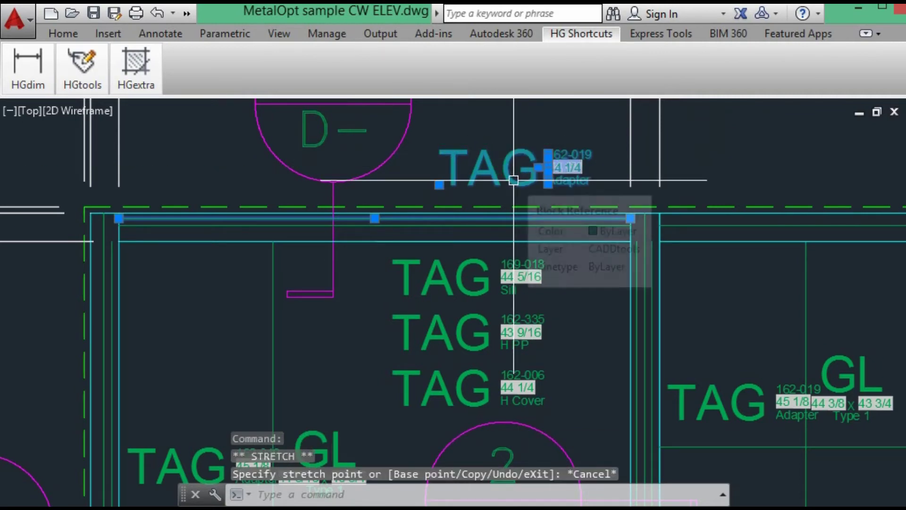
pyautogui.press('Escape')
pyautogui.write('cp')
pyautogui.press('Return')
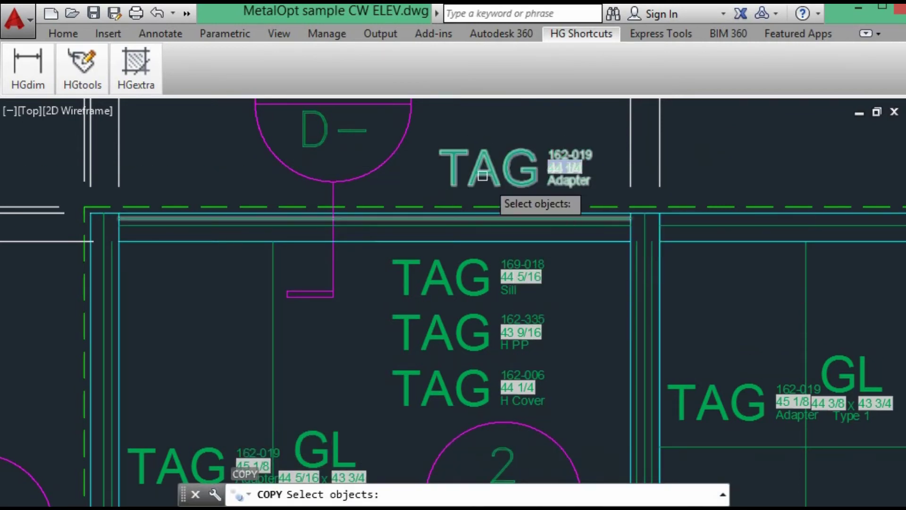
pyautogui.click(479, 175)
pyautogui.scroll(-3, 472, 188)
pyautogui.moveTo(468, 200); pyautogui.dragTo(466, 176, button='middle')
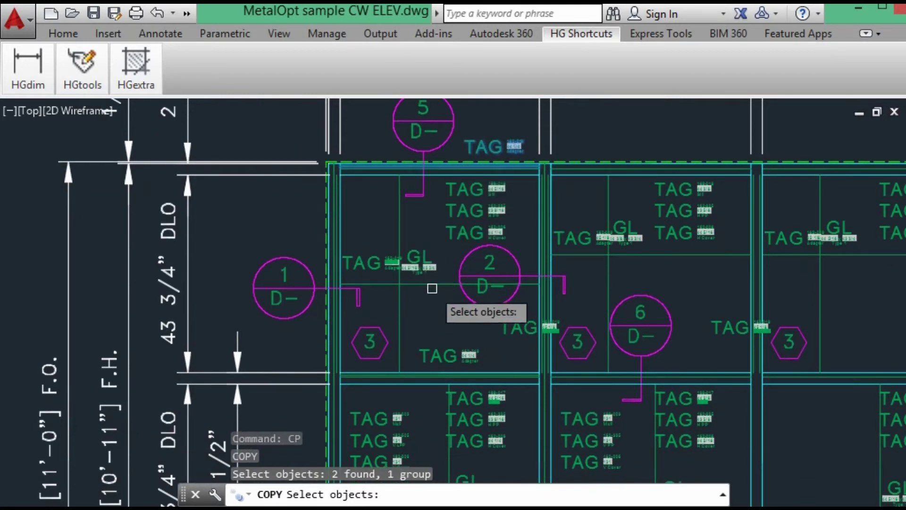
pyautogui.click(427, 352)
pyautogui.scroll(4, 371, 208)
pyautogui.press('Return')
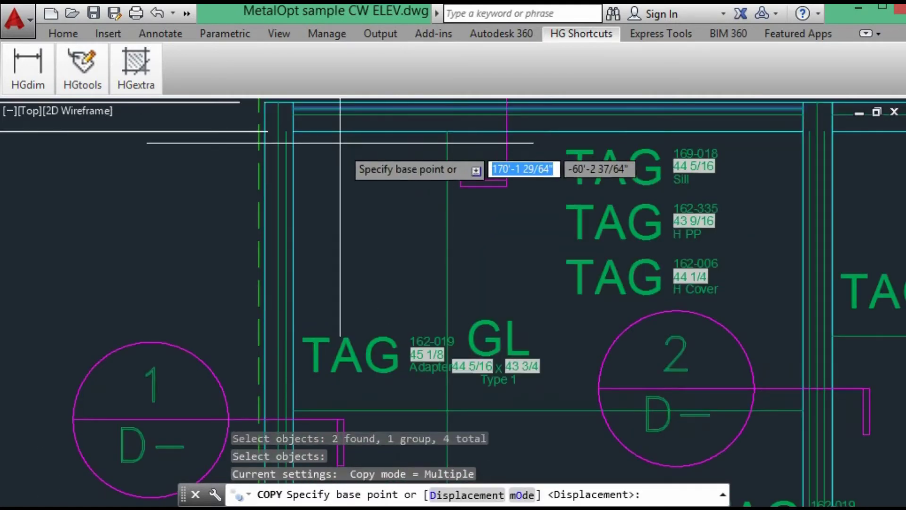
pyautogui.click(336, 138)
pyautogui.moveTo(634, 250); pyautogui.dragTo(184, 257, button='middle')
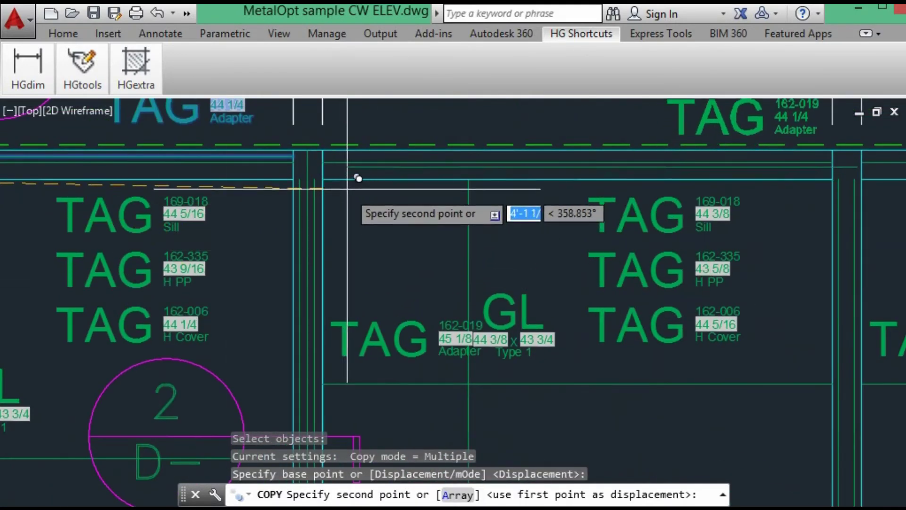
pyautogui.click(321, 178)
pyautogui.scroll(-4, 505, 210)
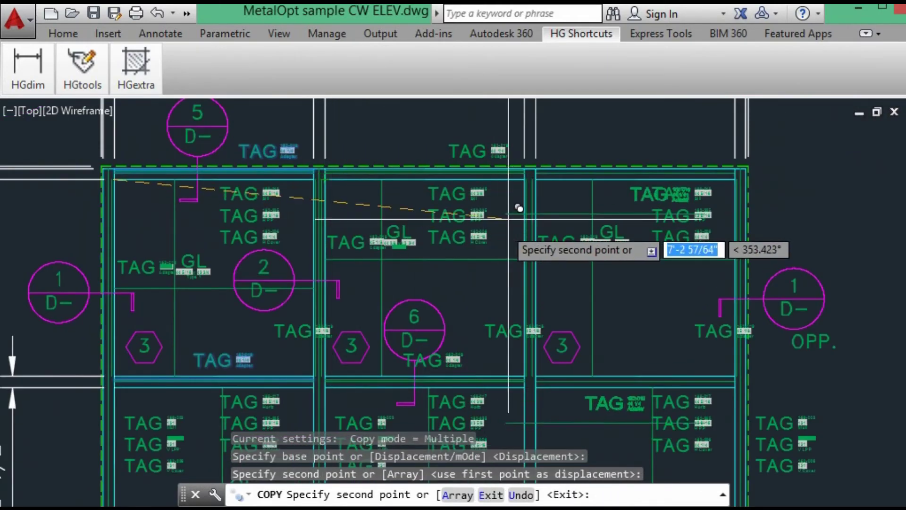
pyautogui.scroll(4, 544, 184)
pyautogui.click(559, 173)
pyautogui.scroll(-5, 550, 254)
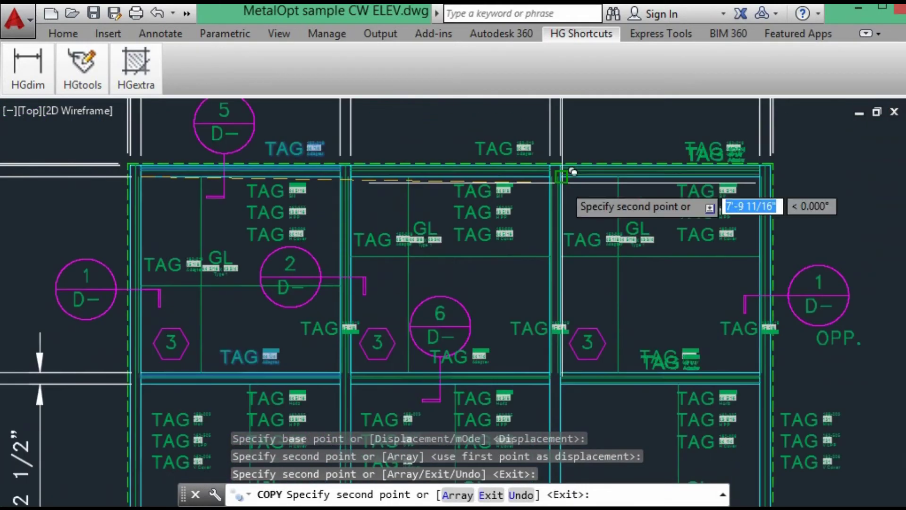
pyautogui.moveTo(550, 253)
pyautogui.mouseDown(button='middle')
pyautogui.moveTo(550, 293)
pyautogui.moveTo(573, 285)
pyautogui.mouseUp(button='middle')
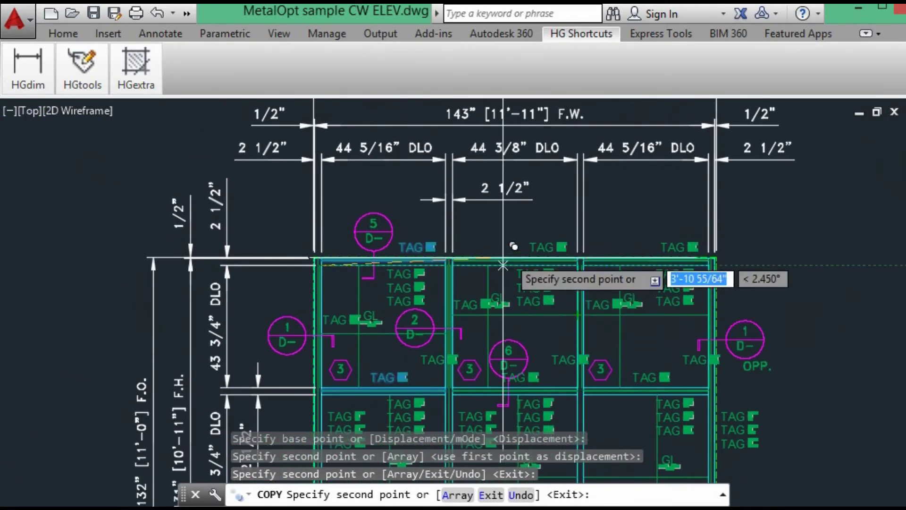
pyautogui.press('Return')
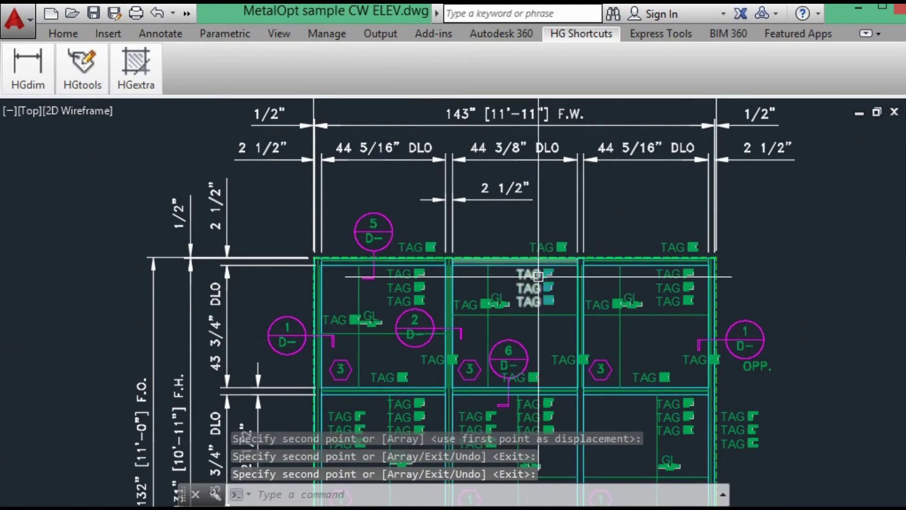
pyautogui.scroll(6, 538, 276)
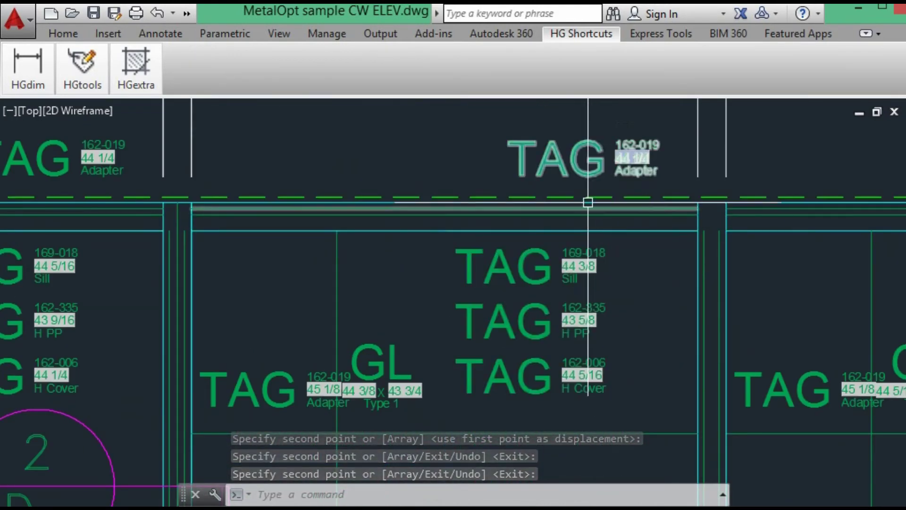
pyautogui.scroll(8, 658, 218)
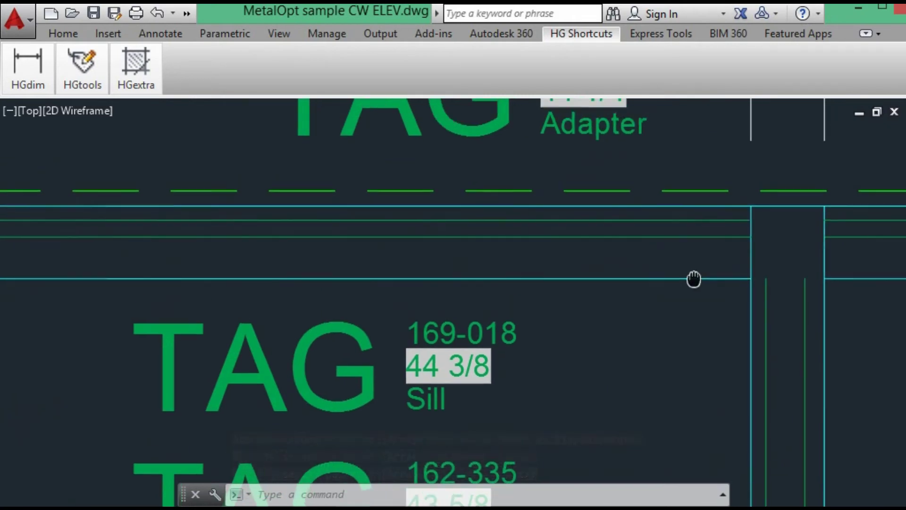
pyautogui.scroll(2, 778, 326)
pyautogui.moveTo(797, 324); pyautogui.dragTo(557, 320, button='middle')
pyautogui.scroll(4, 608, 243)
# - Extend the top bays' short horizontal lines to the adjoining mullion edges, using all objects as boundaries
pyautogui.press('Escape')
pyautogui.press('Escape')
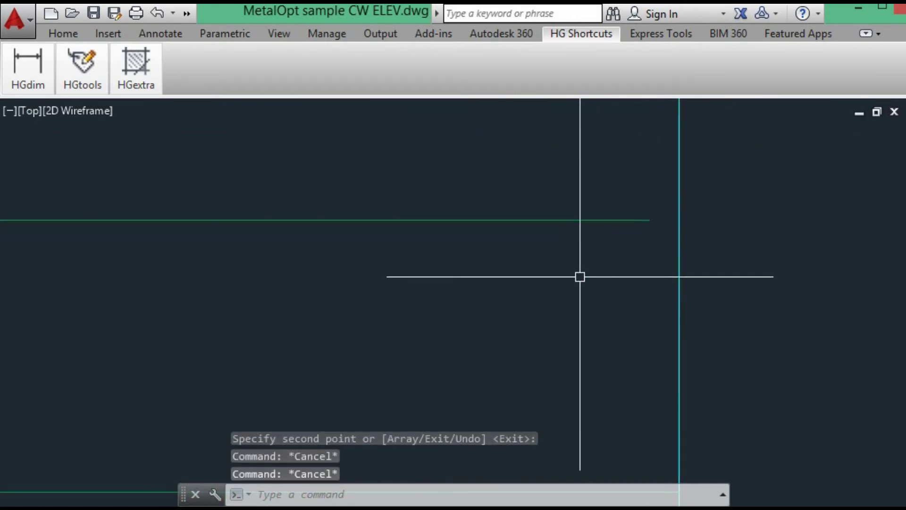
pyautogui.press('Return')
pyautogui.press('Return')
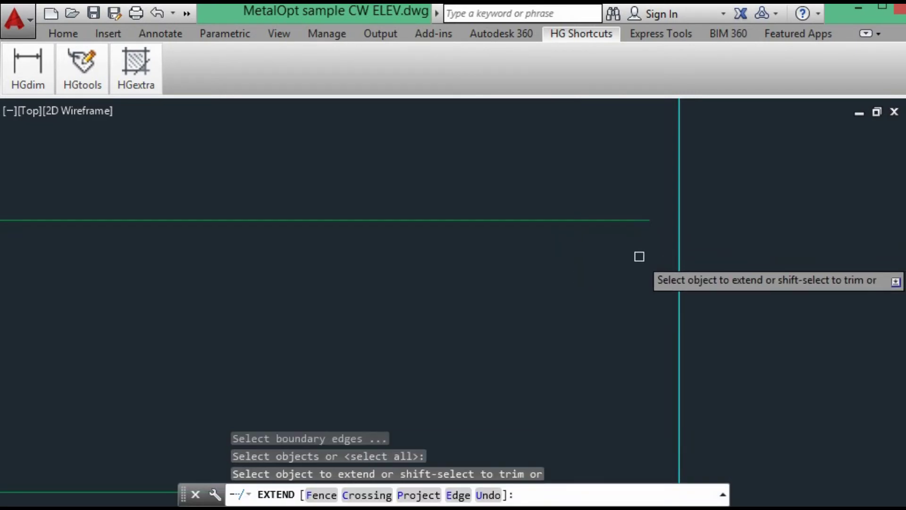
pyautogui.press('Escape')
pyautogui.press('Escape')
pyautogui.press('Return')
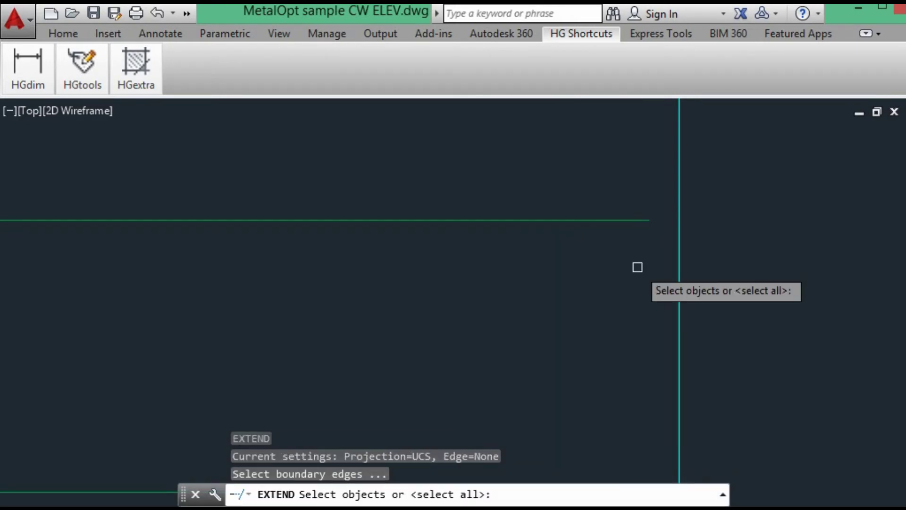
pyautogui.press('Return')
pyautogui.scroll(5, 613, 274)
pyautogui.scroll(-5, 601, 289)
pyautogui.scroll(5, 576, 318)
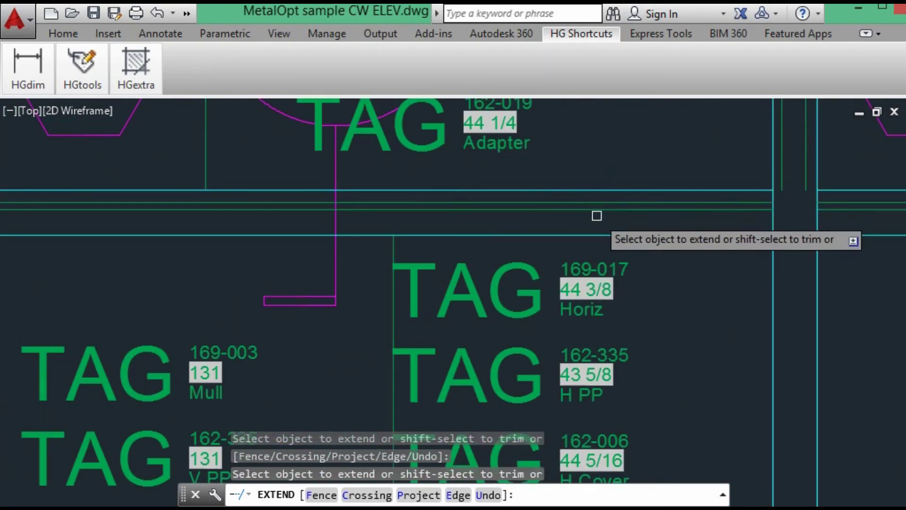
pyautogui.scroll(4, 665, 215)
pyautogui.scroll(-2, 798, 221)
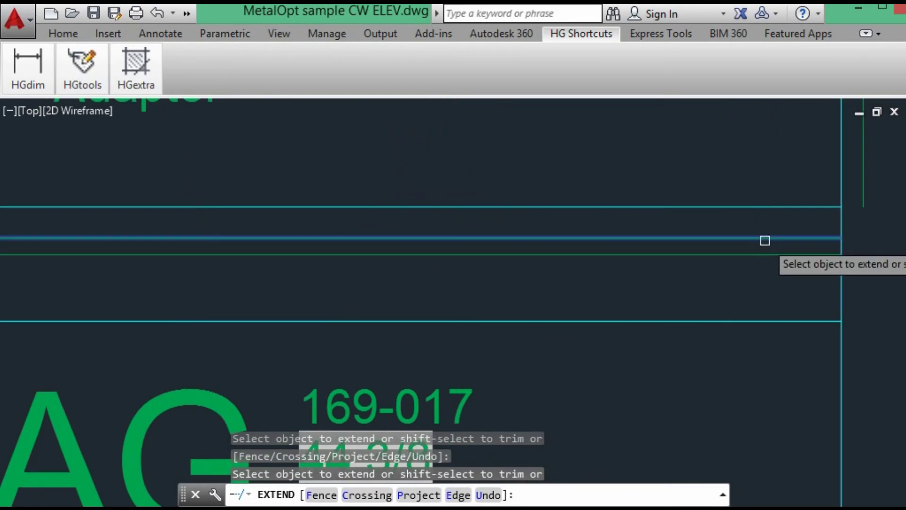
pyautogui.scroll(-4, 652, 248)
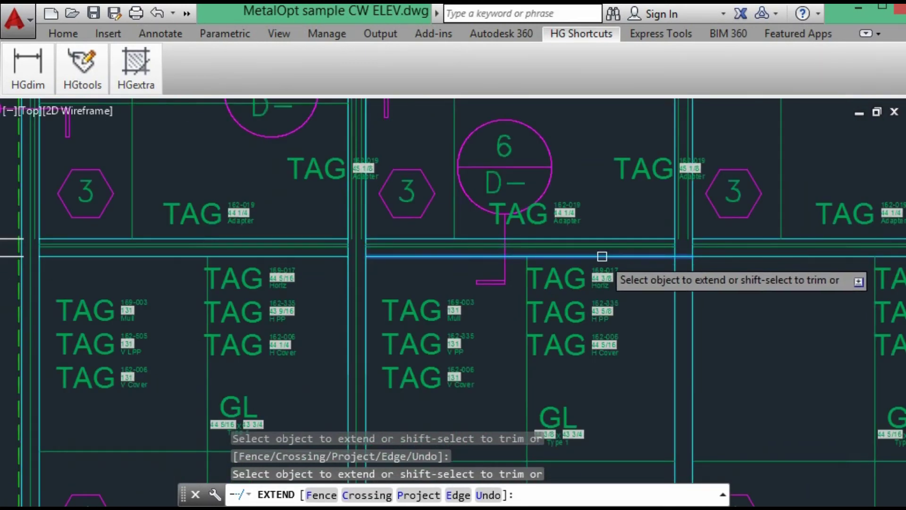
pyautogui.scroll(3, 600, 257)
pyautogui.press('Escape')
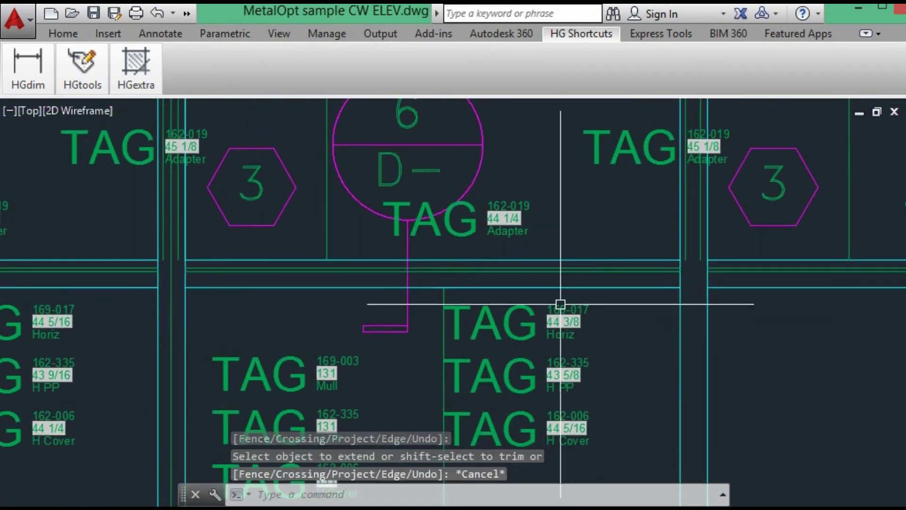
# - Check the middle-bay Adapter tag and the tag stack below the horizontal
pyautogui.click(467, 233)
pyautogui.scroll(3, 466, 262)
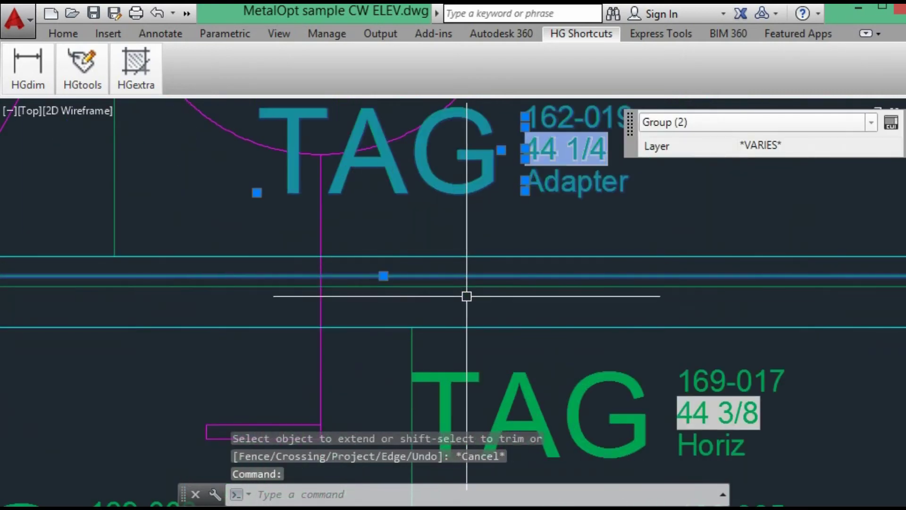
pyautogui.scroll(-5, 447, 285)
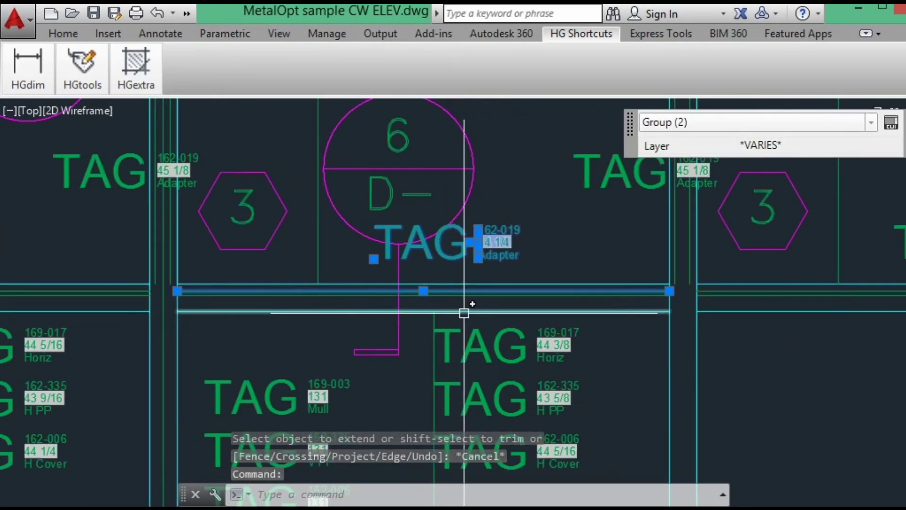
pyautogui.press('Escape')
pyautogui.press('Escape')
pyautogui.moveTo(492, 367); pyautogui.dragTo(488, 333, button='middle')
pyautogui.click(487, 330)
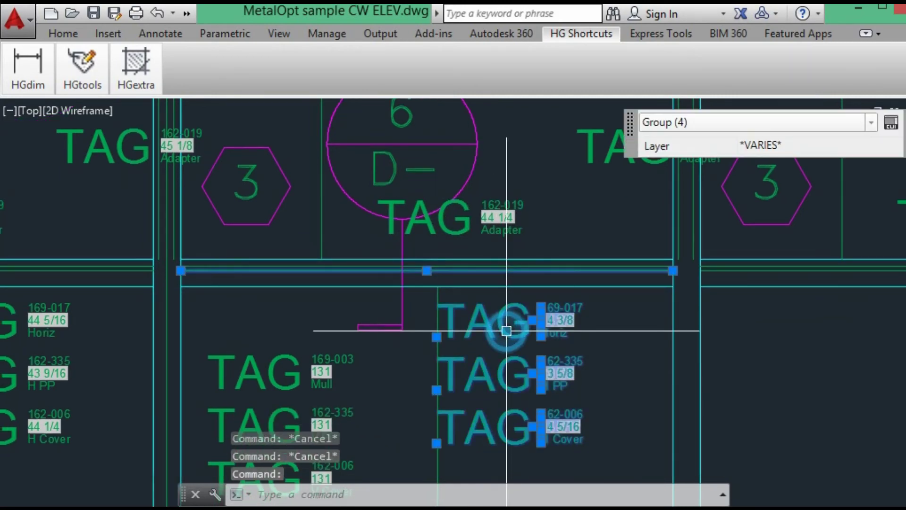
pyautogui.scroll(4, 424, 285)
pyautogui.scroll(-2, 426, 282)
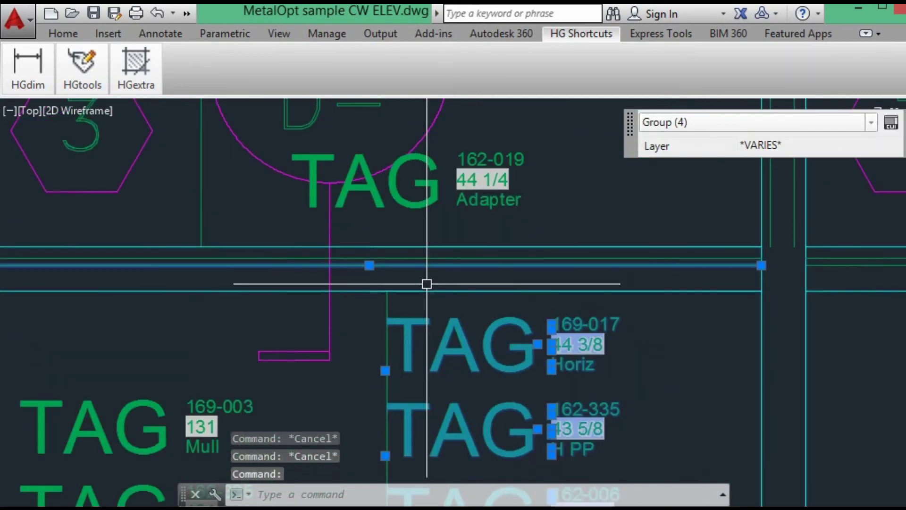
pyautogui.press('Escape')
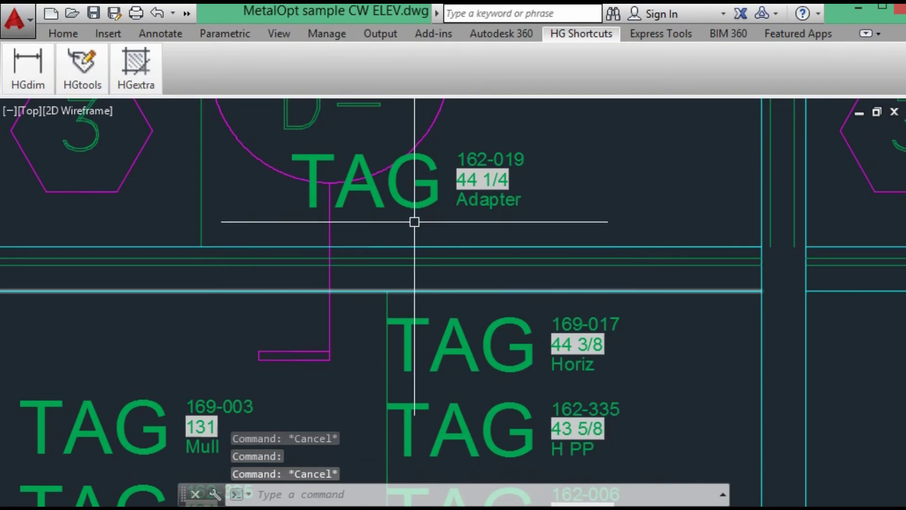
# - Grip-copy the 162-019 Adapter tag with Ortho into the left bay along the new horizontal
pyautogui.click(418, 208)
pyautogui.click(442, 180)
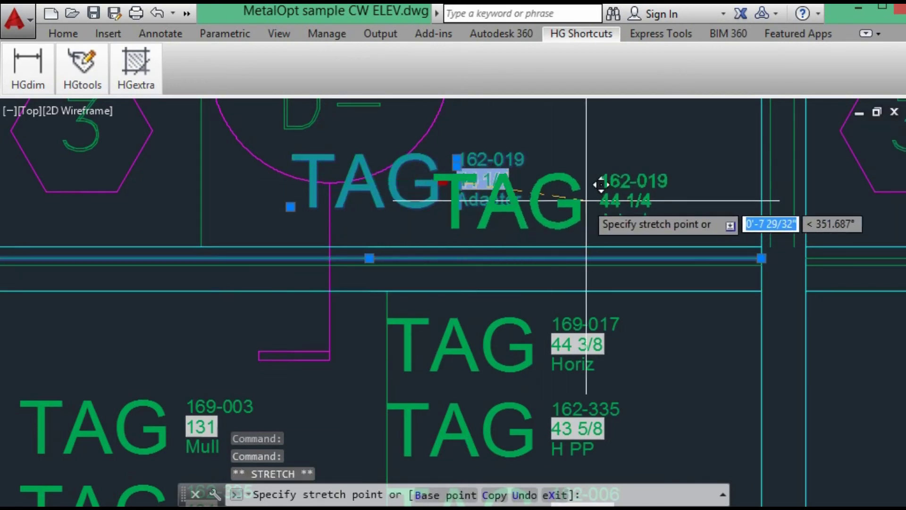
pyautogui.press('F8')
pyautogui.click(630, 190)
pyautogui.scroll(-3, 626, 186)
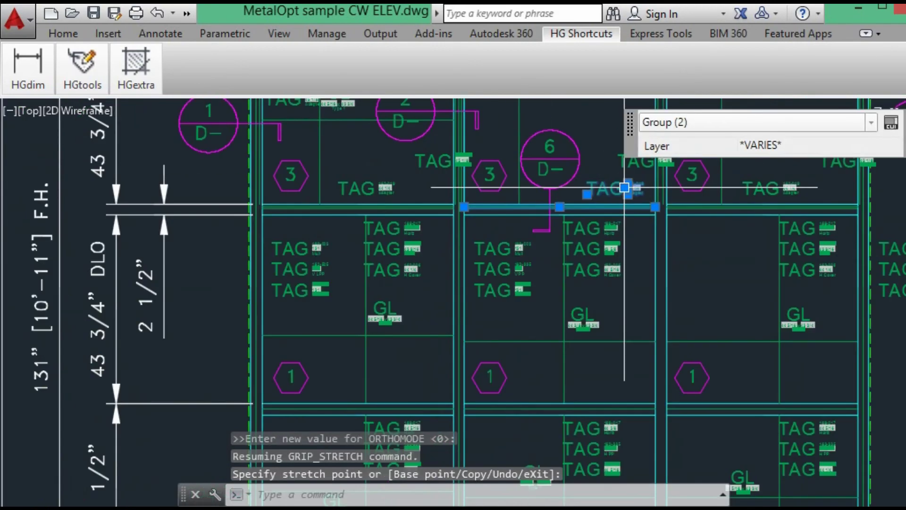
pyautogui.moveTo(626, 186); pyautogui.dragTo(551, 320, button='middle')
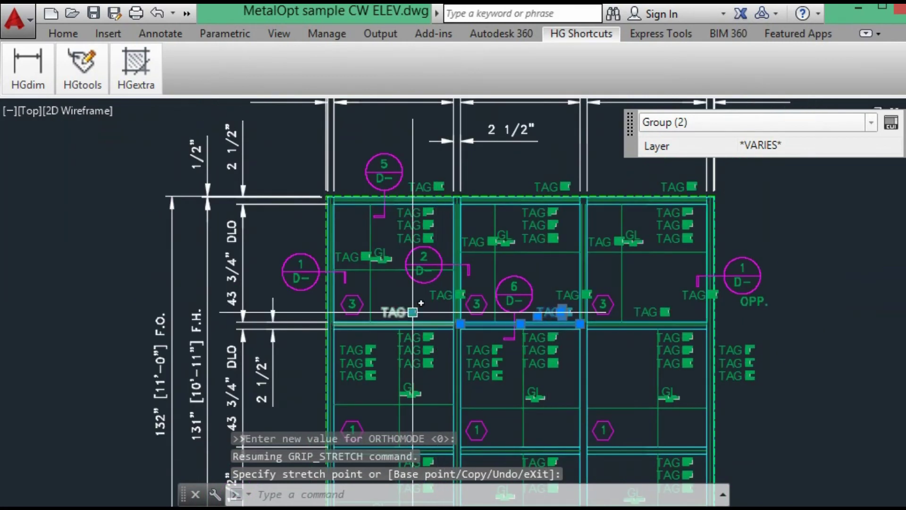
pyautogui.click(412, 312)
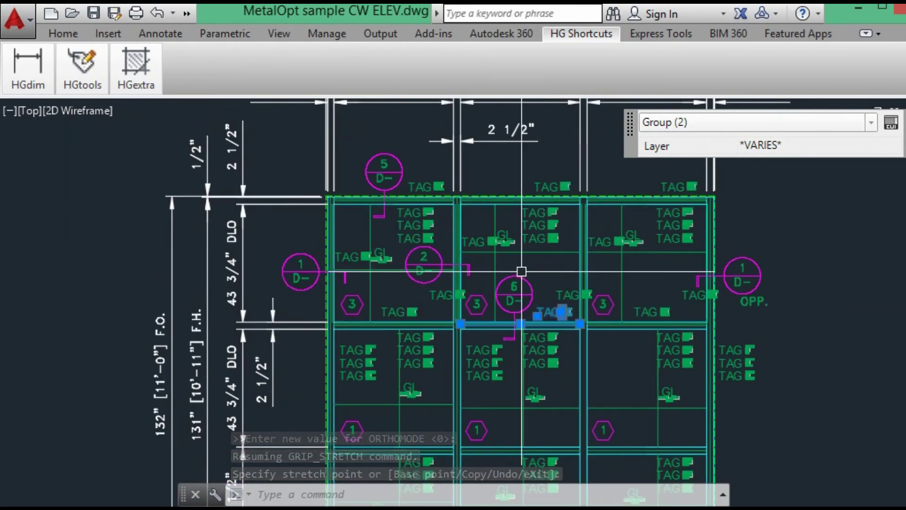
pyautogui.scroll(4, 503, 258)
pyautogui.scroll(-6, 503, 257)
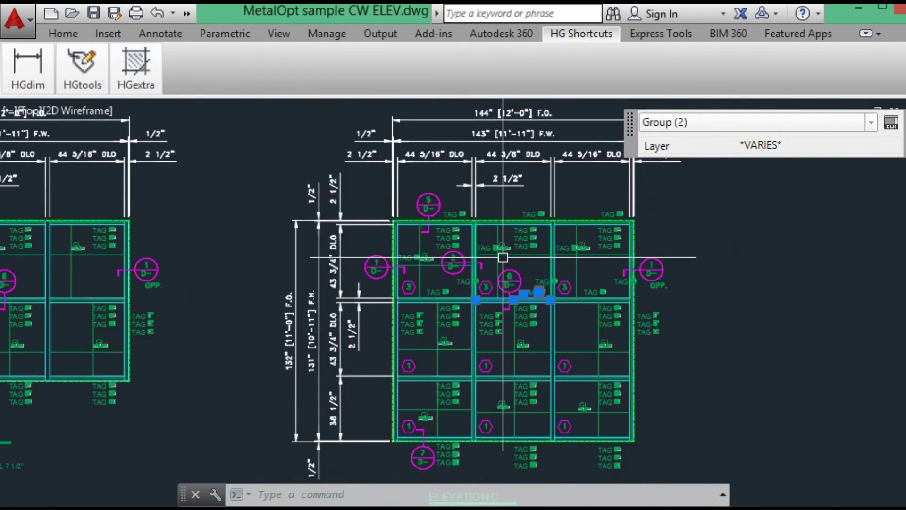
pyautogui.scroll(4, 502, 257)
# - Stretch the middle bay's GL glass tag lower, clear of the Adapter tag
pyautogui.press('Escape')
pyautogui.write('s')
pyautogui.press('Return')
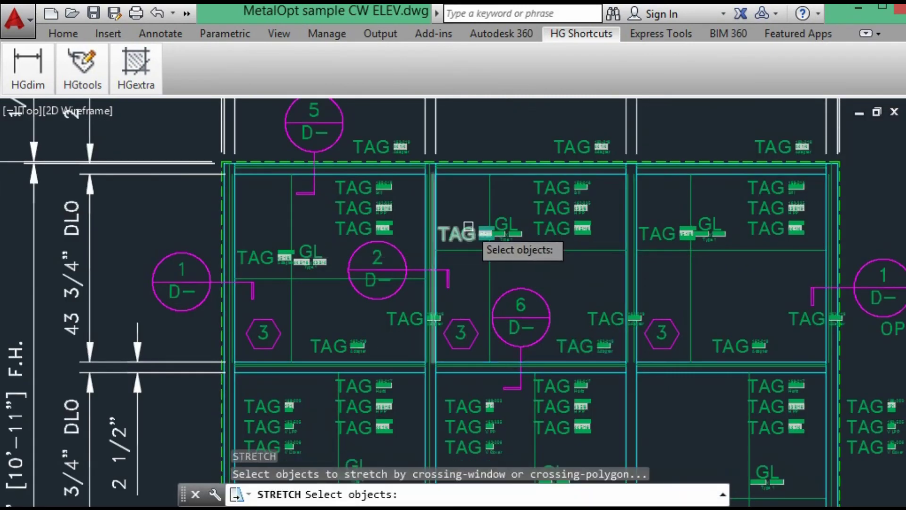
pyautogui.scroll(4, 469, 231)
pyautogui.click(558, 206)
pyautogui.press('Return')
pyautogui.click(557, 207)
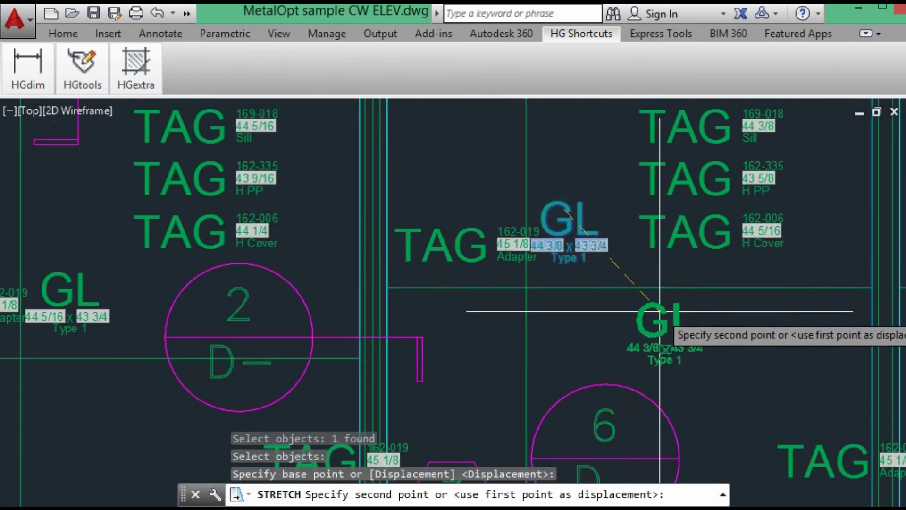
pyautogui.scroll(-4, 657, 323)
pyautogui.moveTo(653, 320); pyautogui.dragTo(477, 309, button='middle')
pyautogui.click(475, 307)
# - Stretch the right bay's GL glass tag slightly lower
pyautogui.press('Return')
pyautogui.click(630, 258)
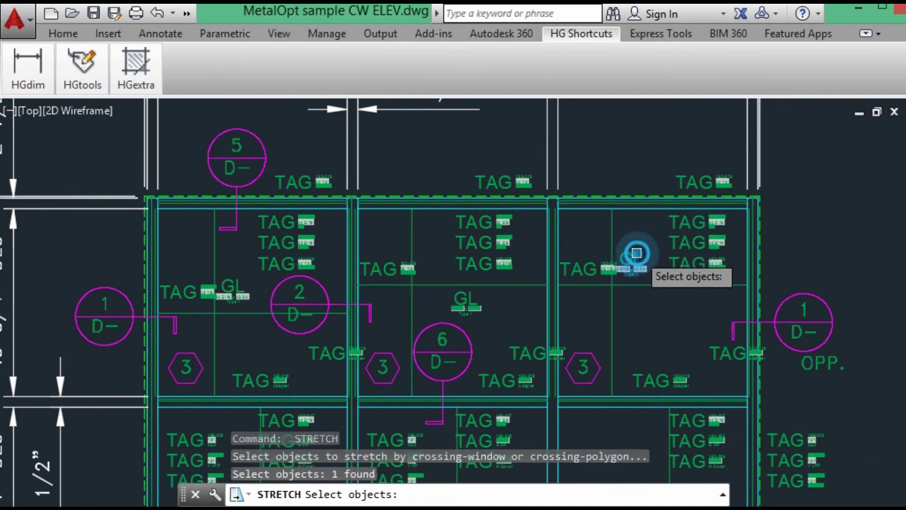
pyautogui.press('Return')
pyautogui.click(633, 255)
pyautogui.click(658, 306)
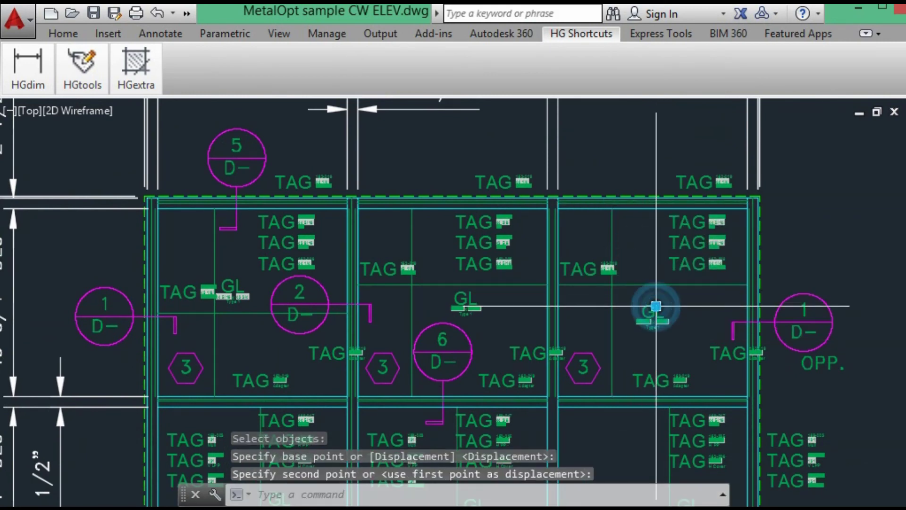
# - Stretch the left bay's GL glass tag lower, clear of the Adapter tag
pyautogui.moveTo(281, 320); pyautogui.dragTo(301, 337, button='middle')
pyautogui.scroll(5, 364, 324)
pyautogui.press('Return')
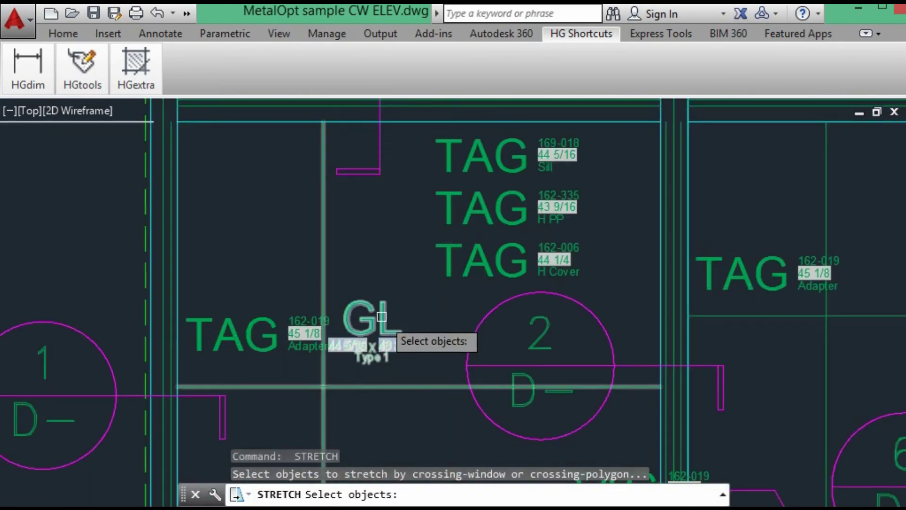
pyautogui.click(366, 317)
pyautogui.press('Return')
pyautogui.click(376, 323)
pyautogui.moveTo(380, 312); pyautogui.dragTo(426, 203, button='middle')
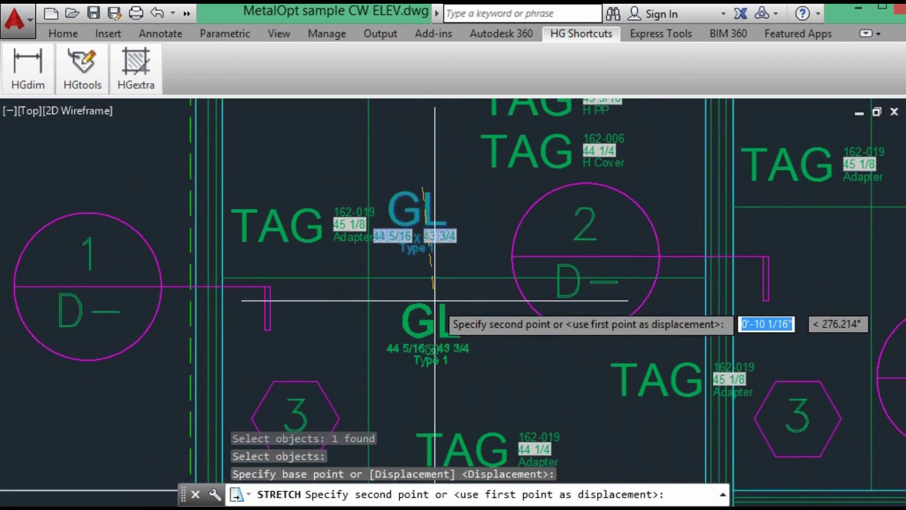
pyautogui.click(432, 294)
pyautogui.scroll(-5, 432, 294)
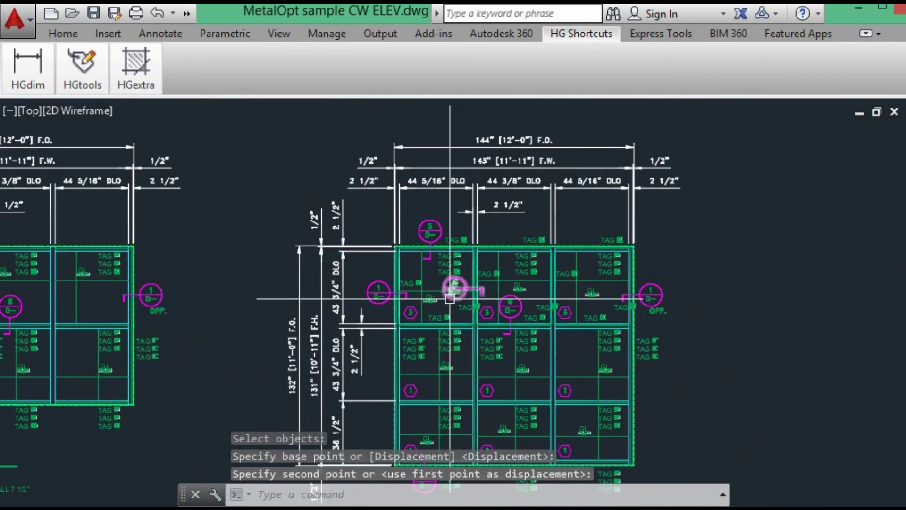
pyautogui.scroll(-2, 455, 290)
pyautogui.moveTo(455, 289); pyautogui.dragTo(495, 258, button='middle')
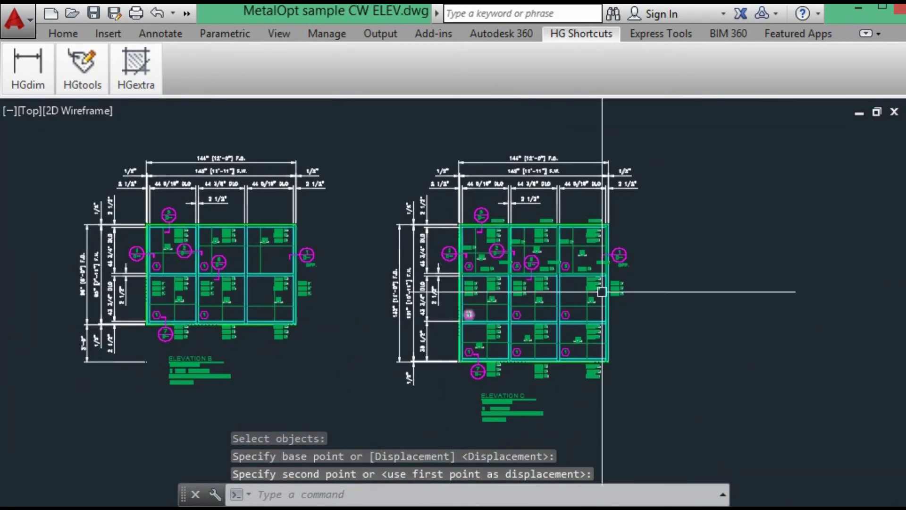